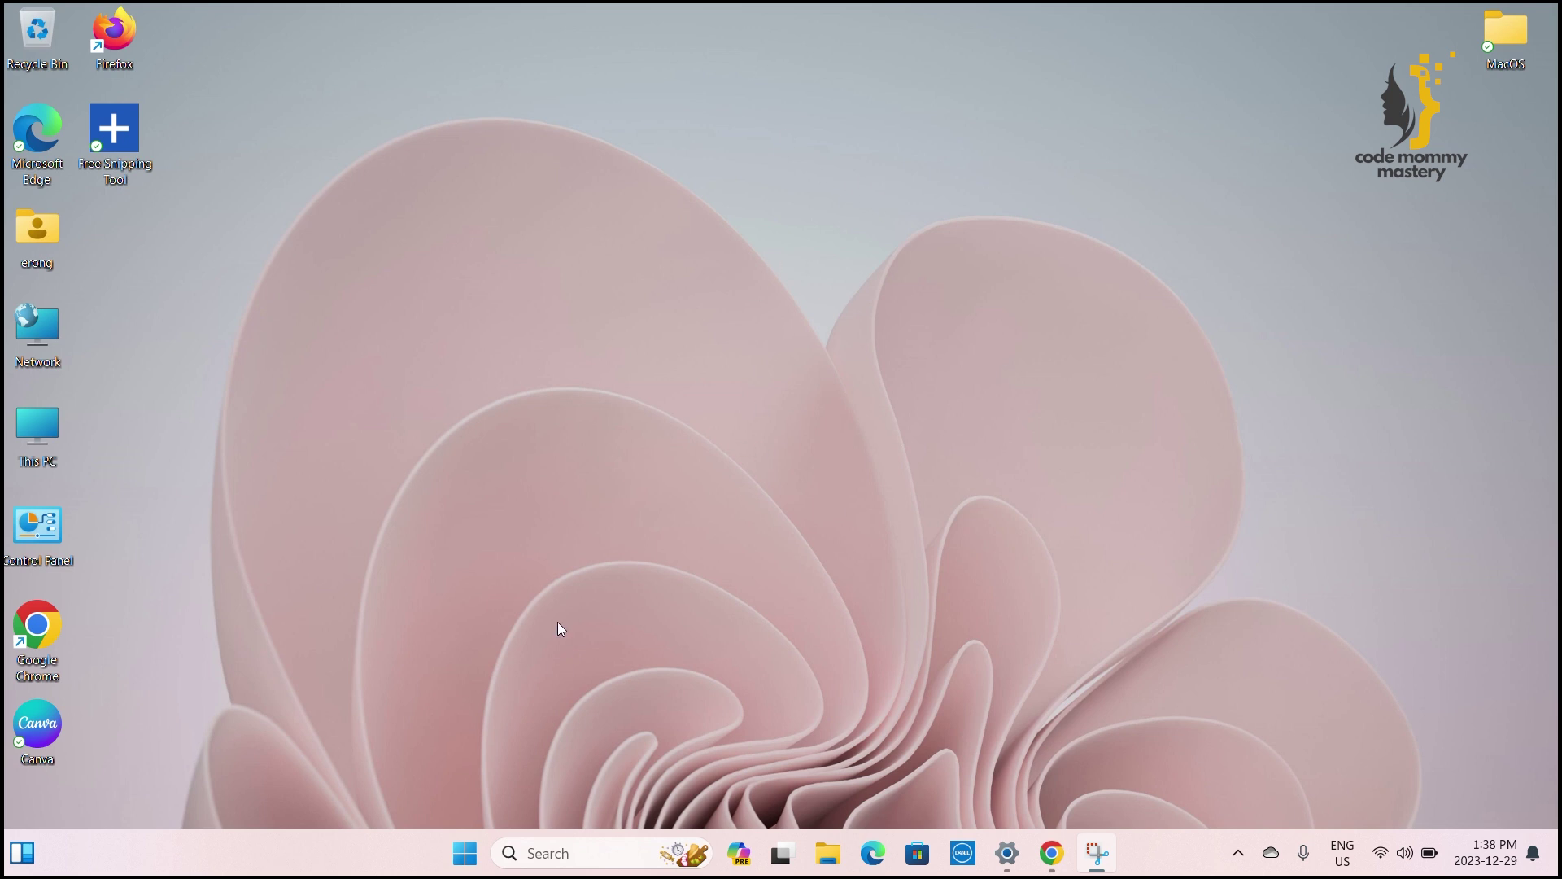
# - Check the installed Java version by running java -version in Command Prompt, and close the console
pyautogui.click(597, 853)
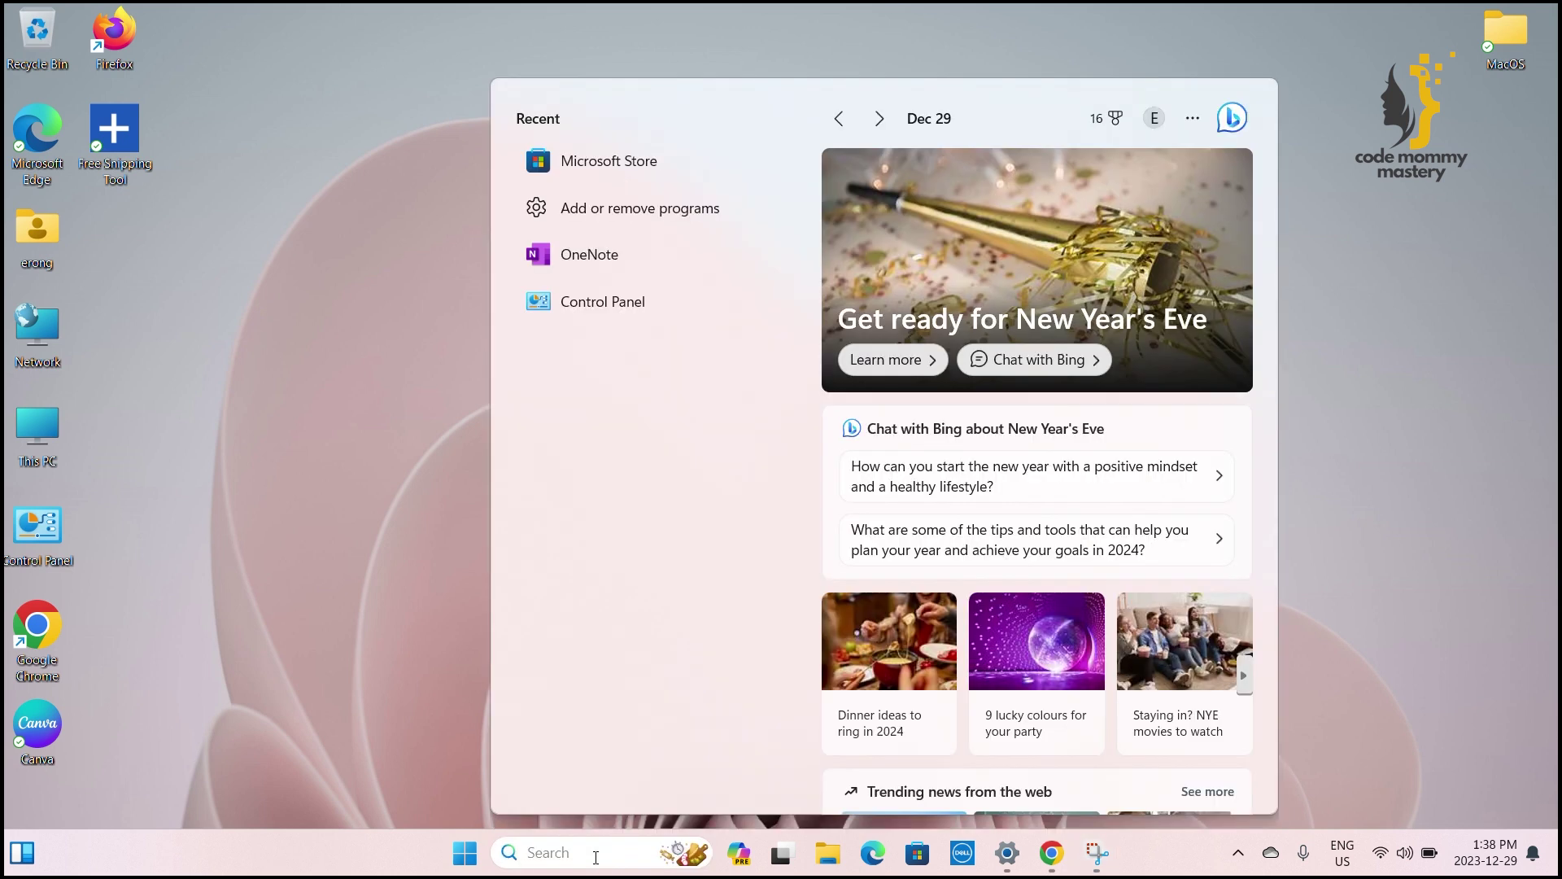
pyautogui.write('cmd')
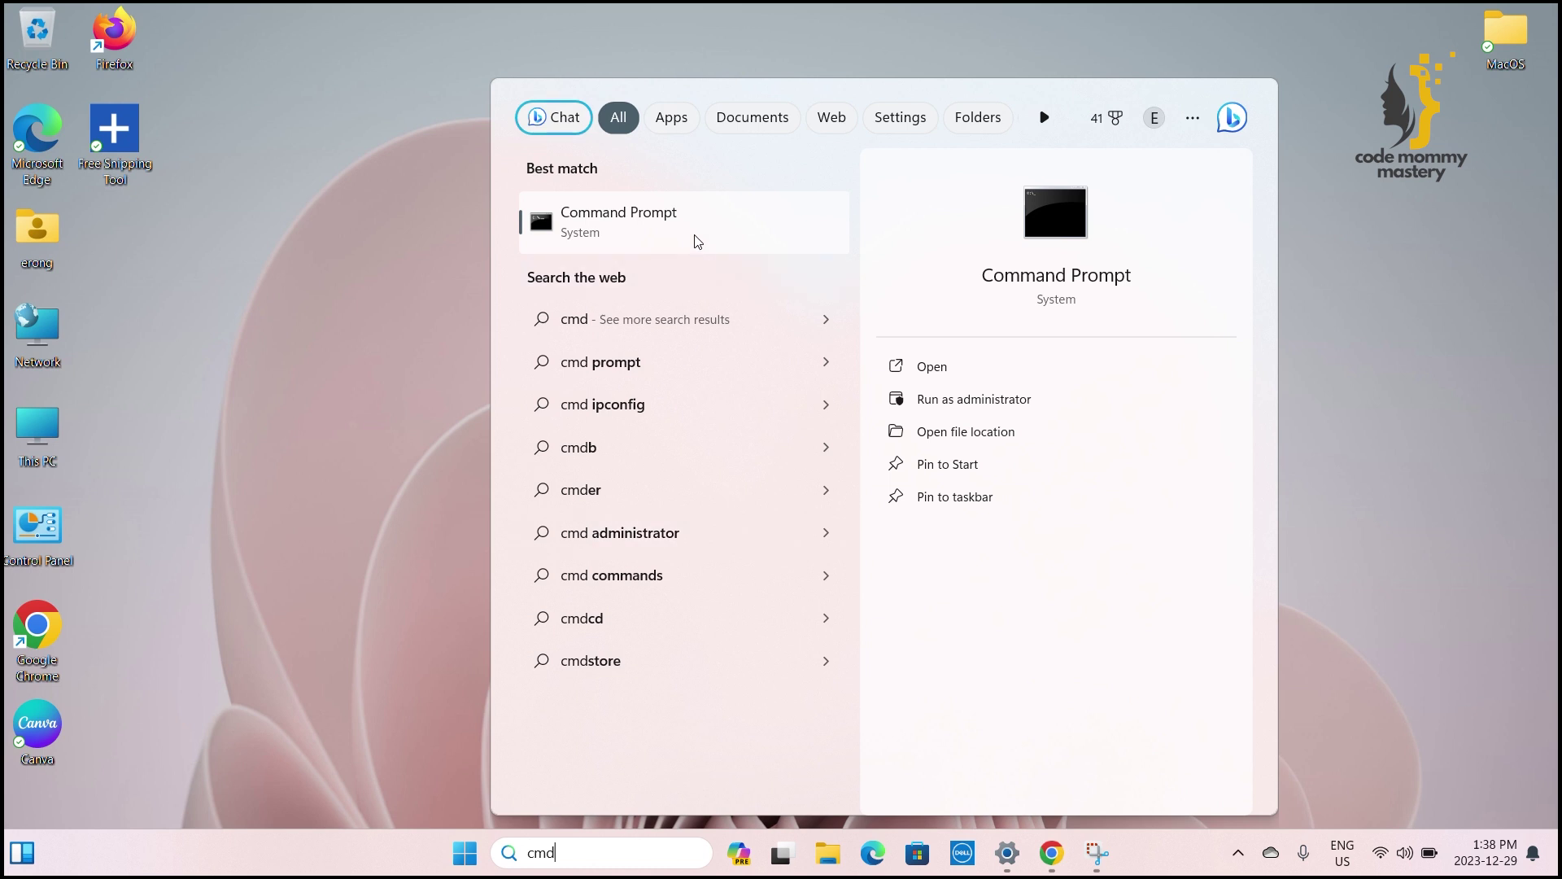
pyautogui.click(697, 236)
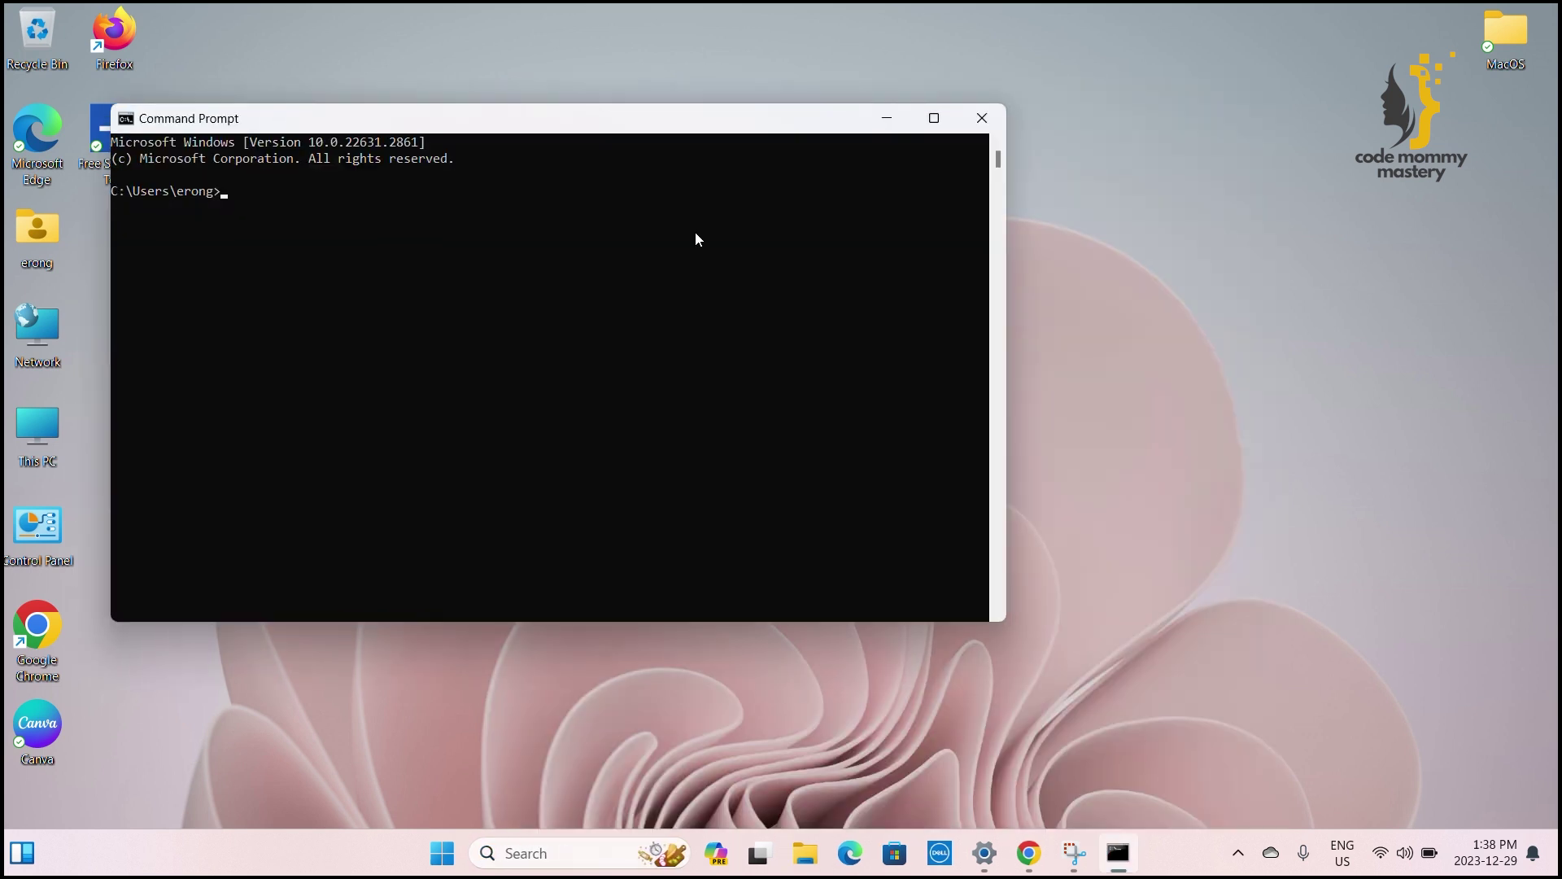
pyautogui.write('java -version')
pyautogui.press('Return')
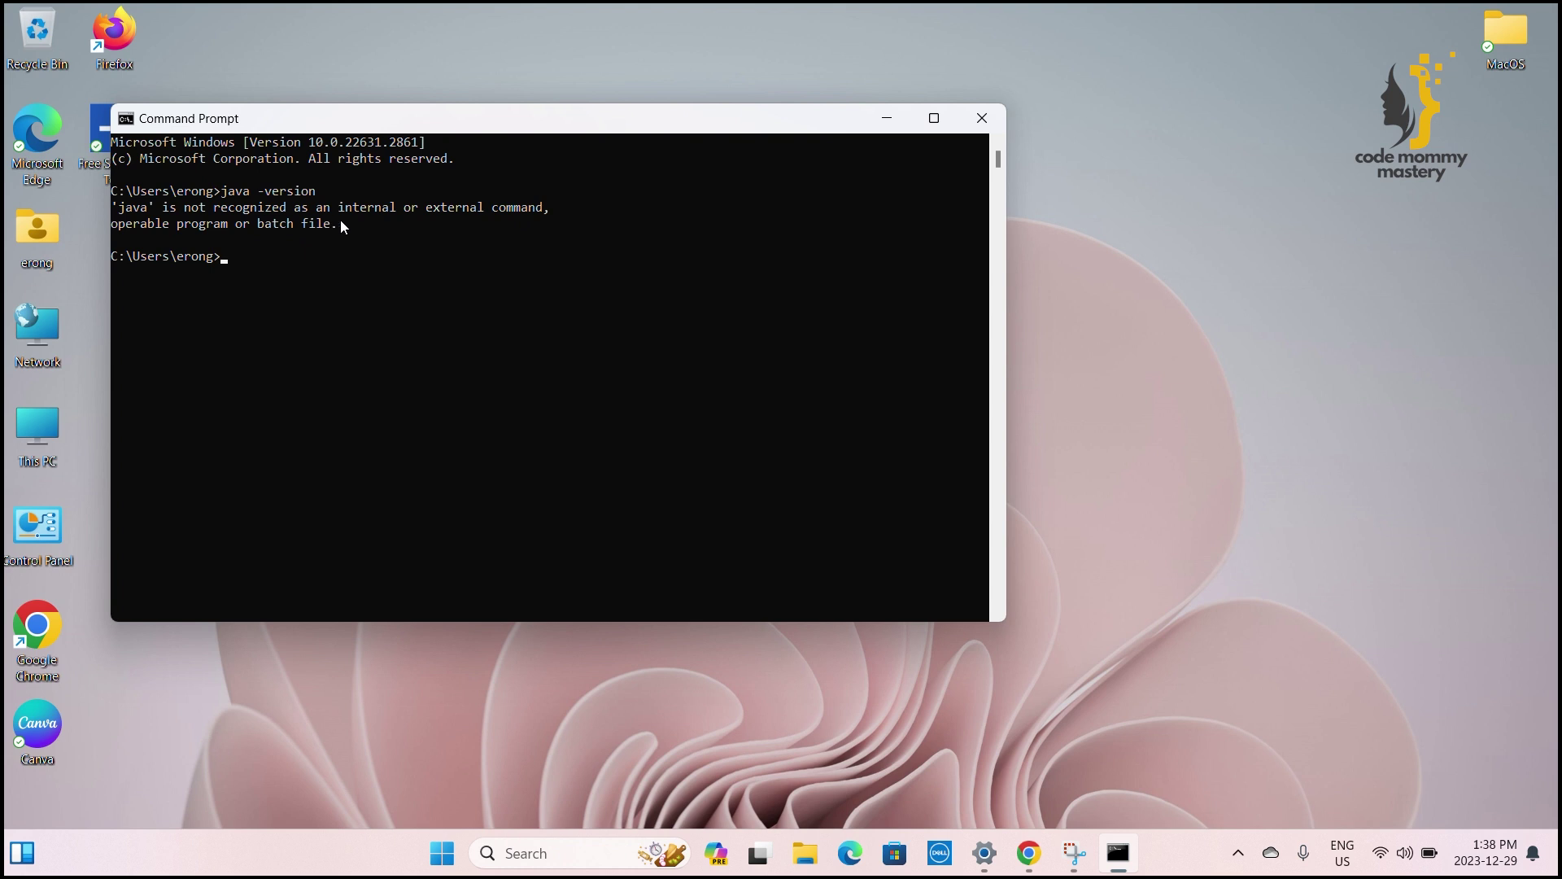
pyautogui.click(990, 122)
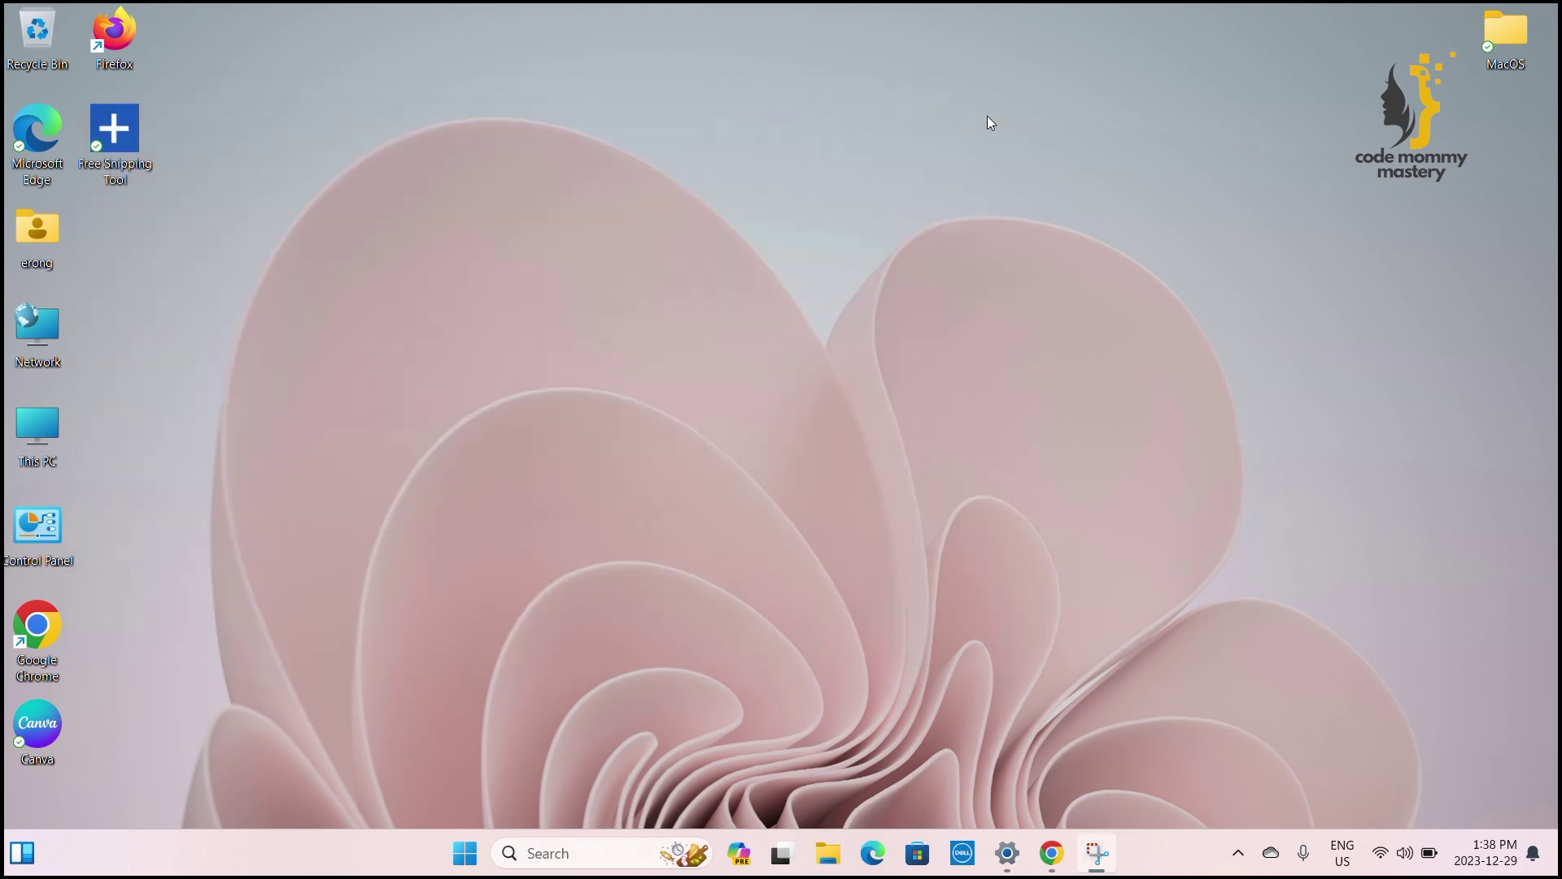
# - Search for "java jdk download" in a fresh Chrome tab and open Oracle's Java Downloads page, accepting all cookies
pyautogui.click(1052, 853)
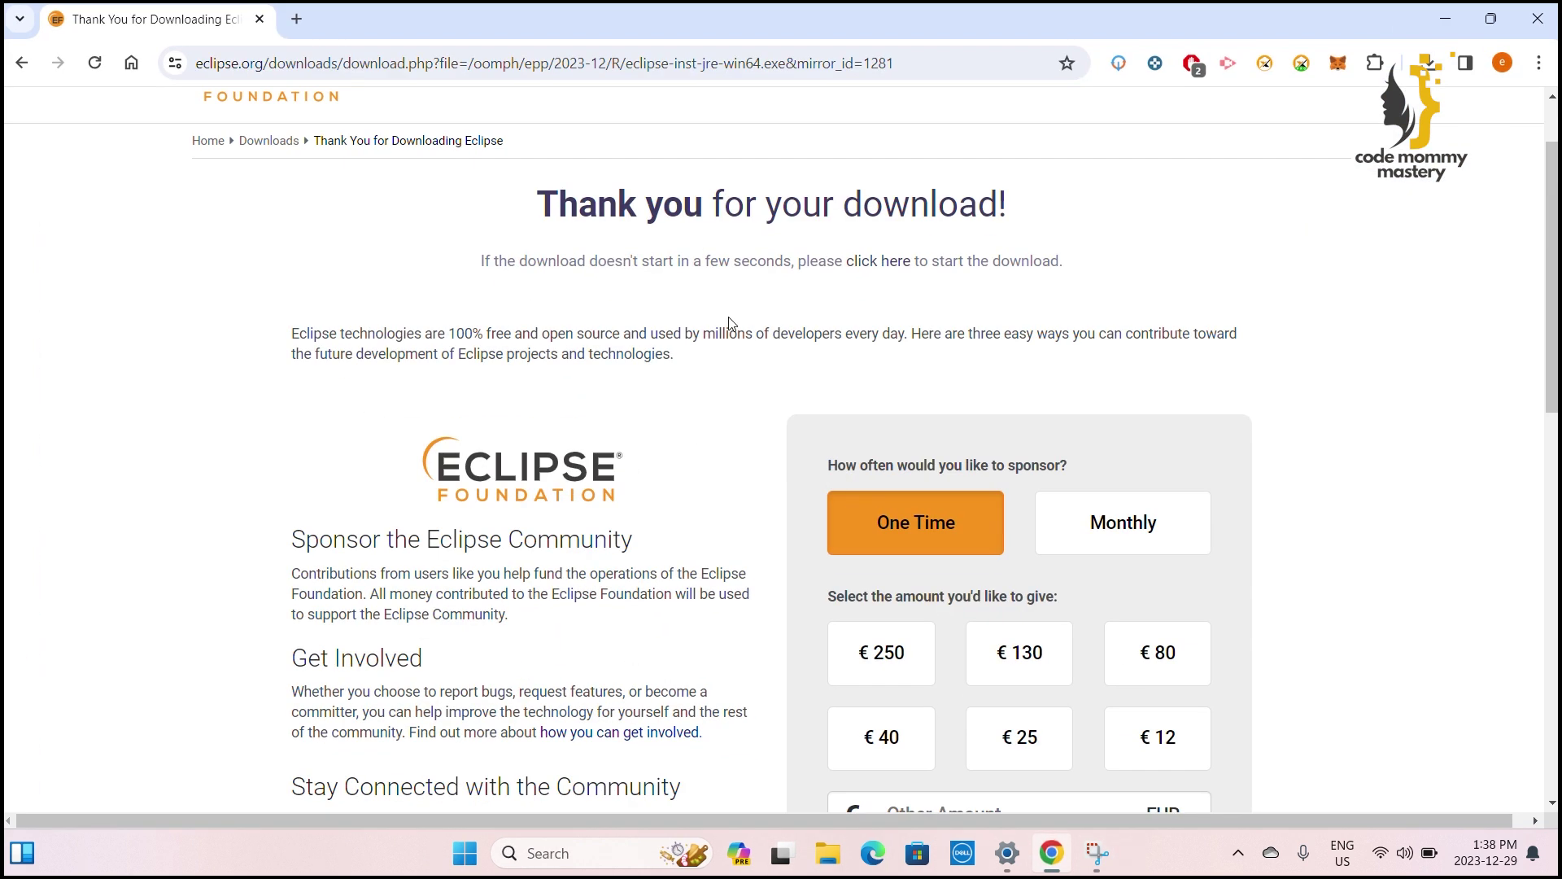
pyautogui.click(299, 18)
pyautogui.click(260, 18)
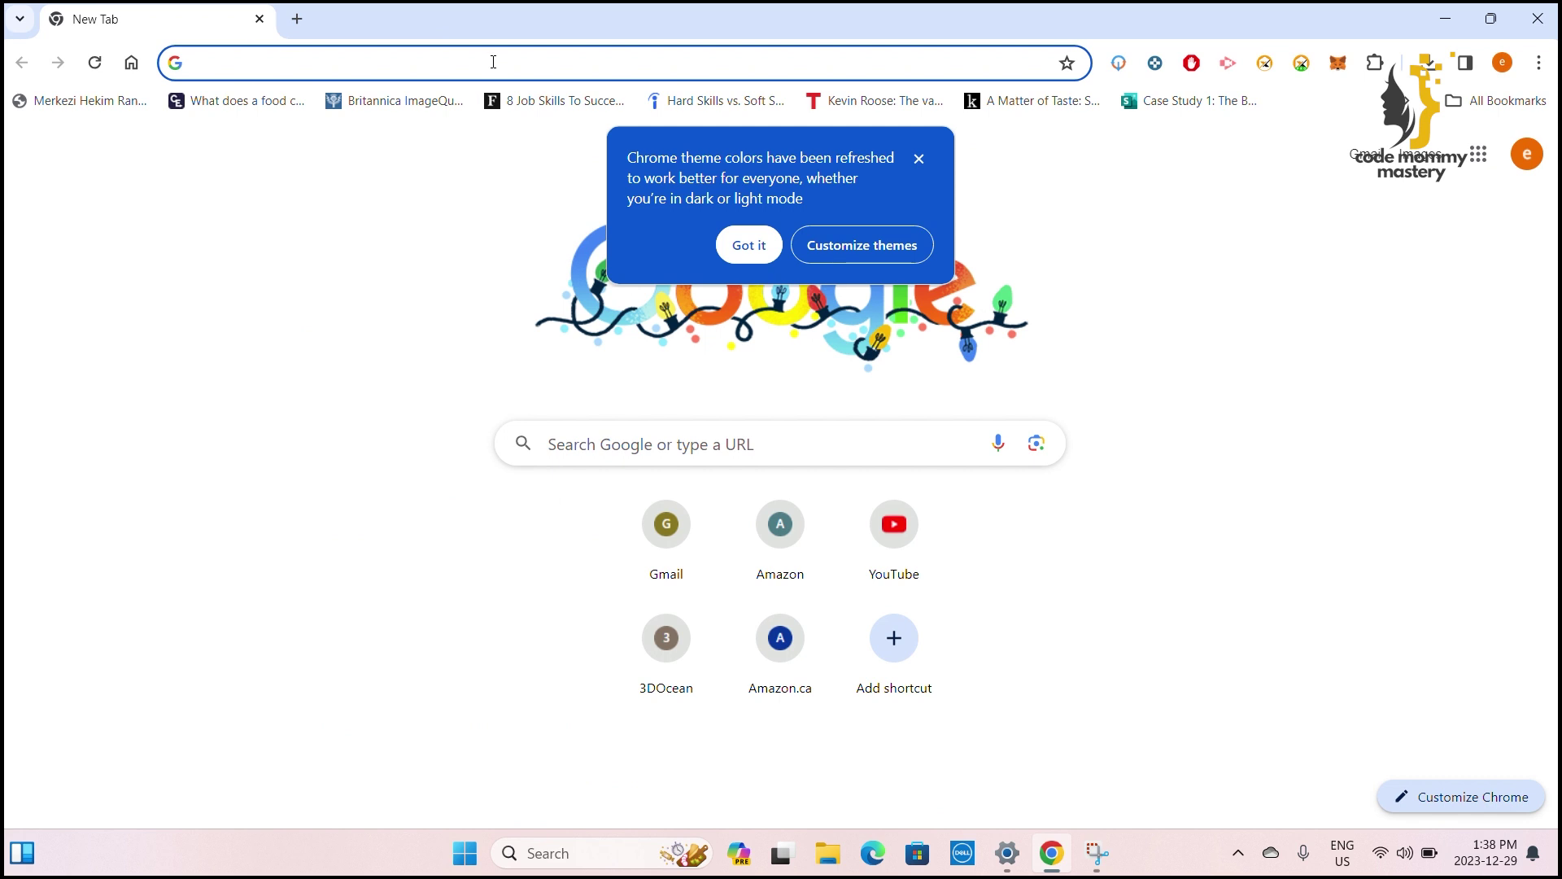
pyautogui.write('java jdk down')
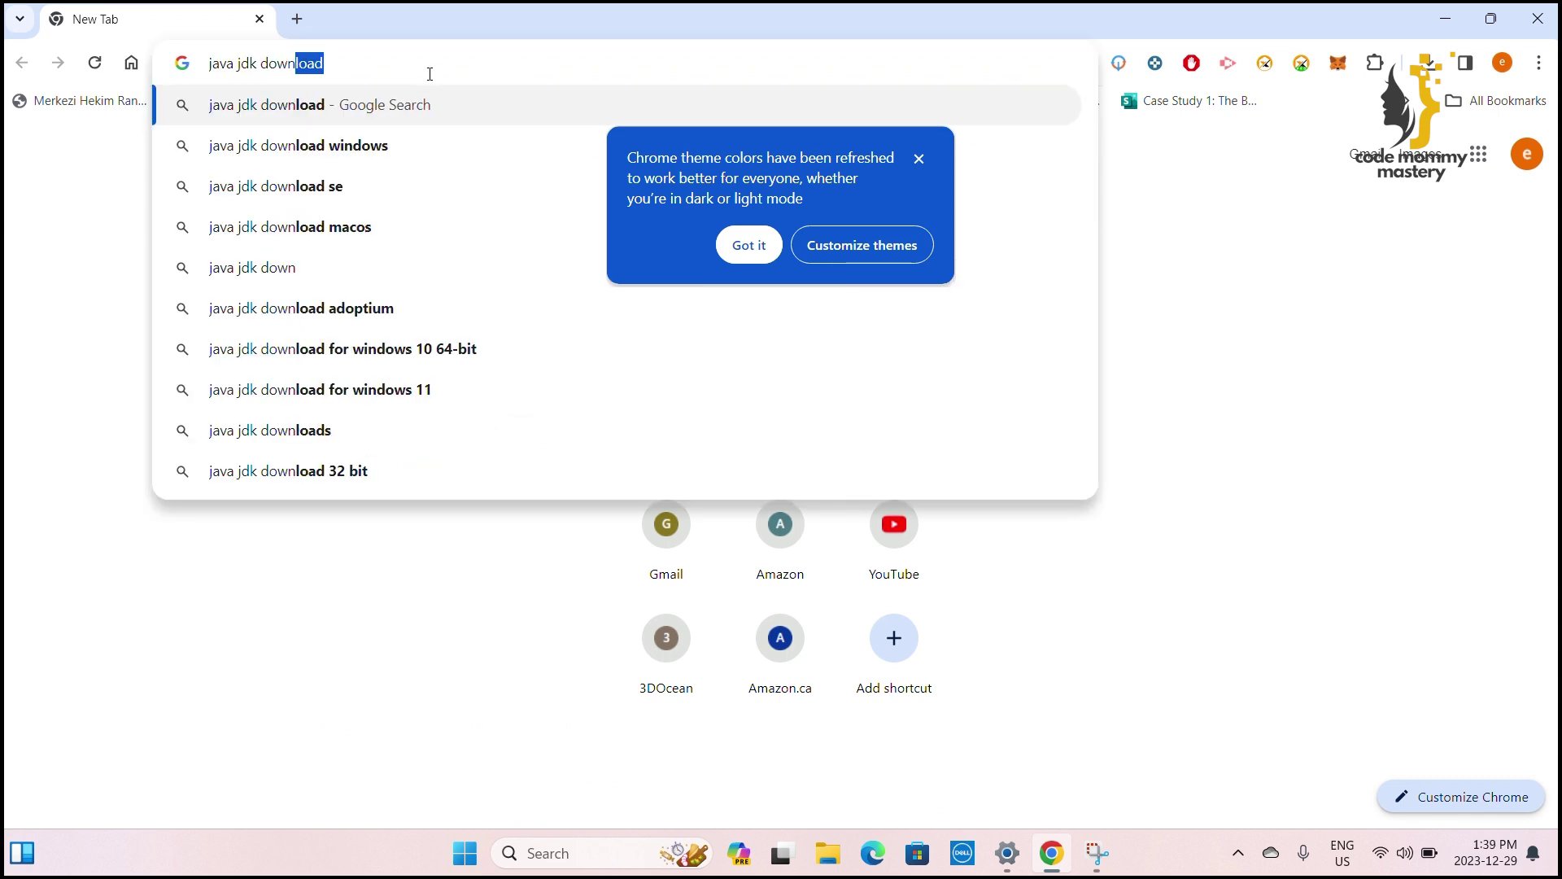
pyautogui.press('Return')
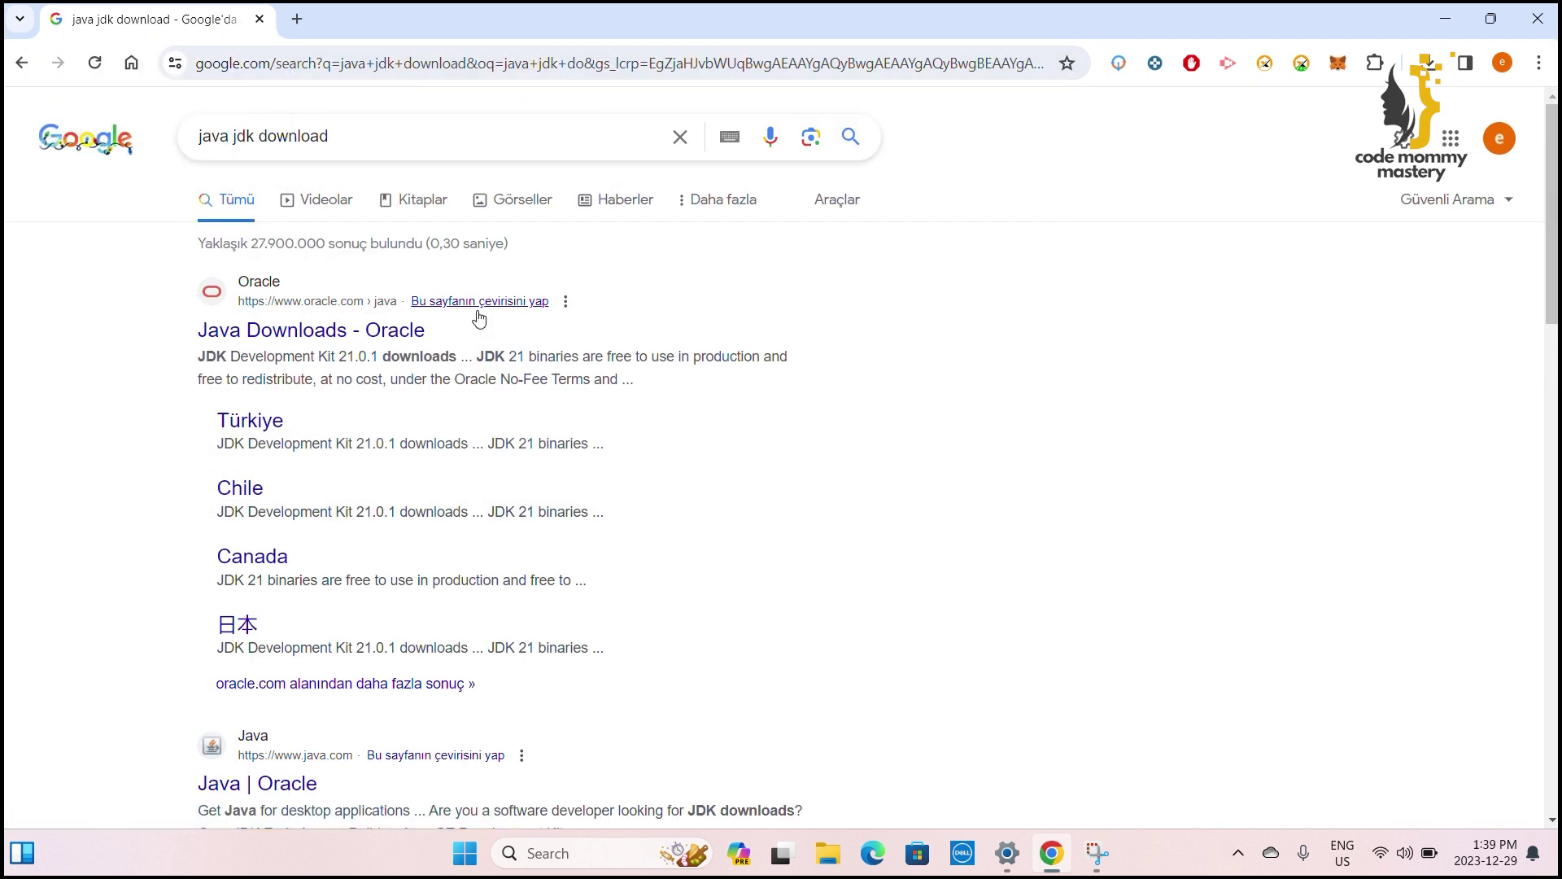
pyautogui.click(396, 334)
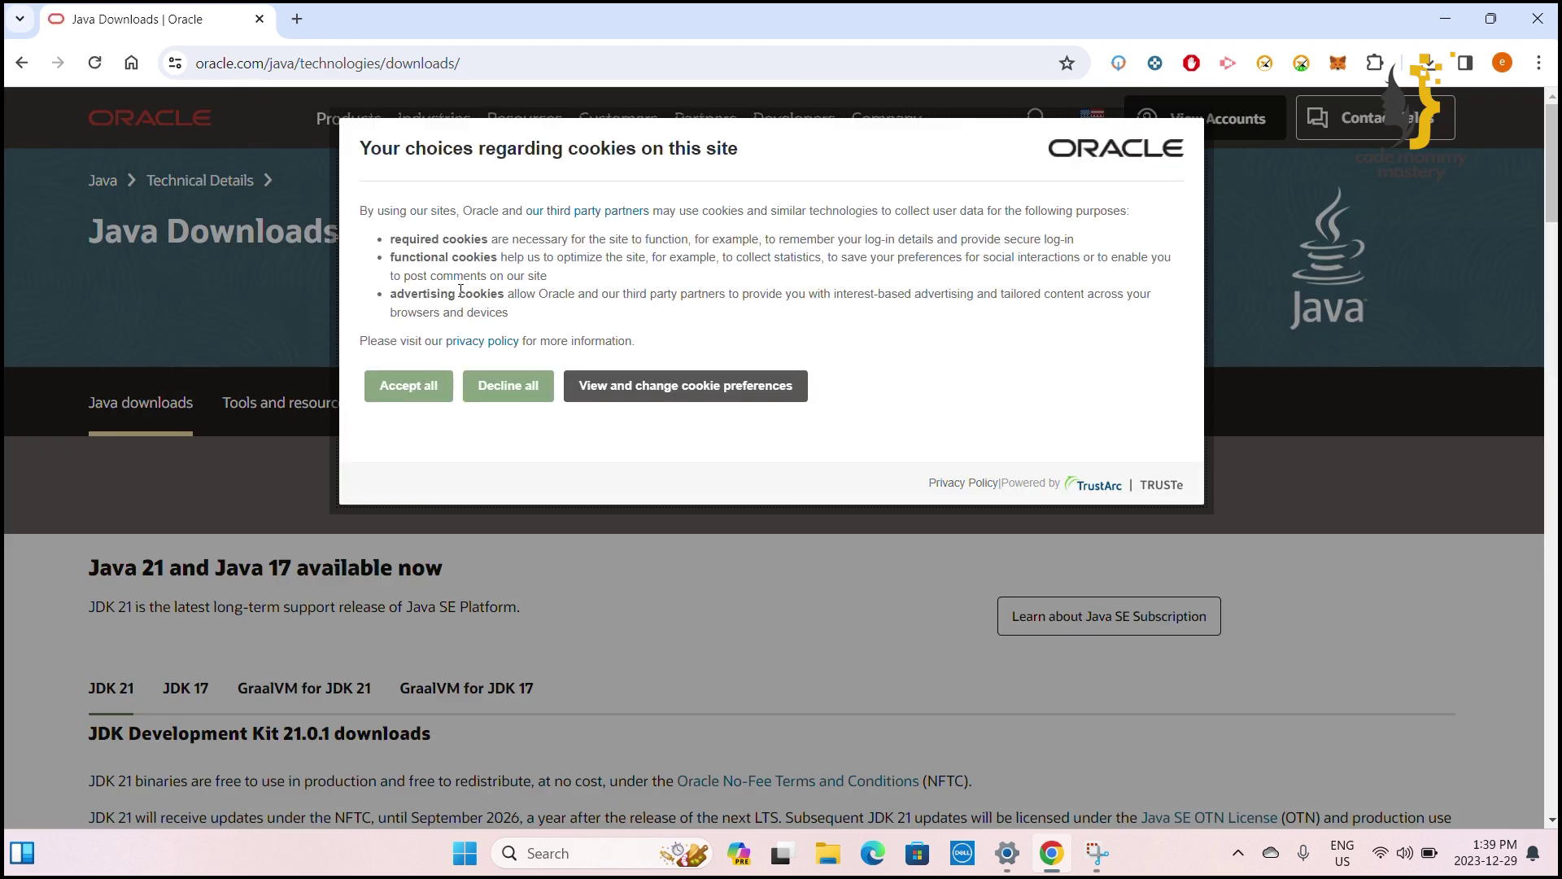
pyautogui.click(418, 393)
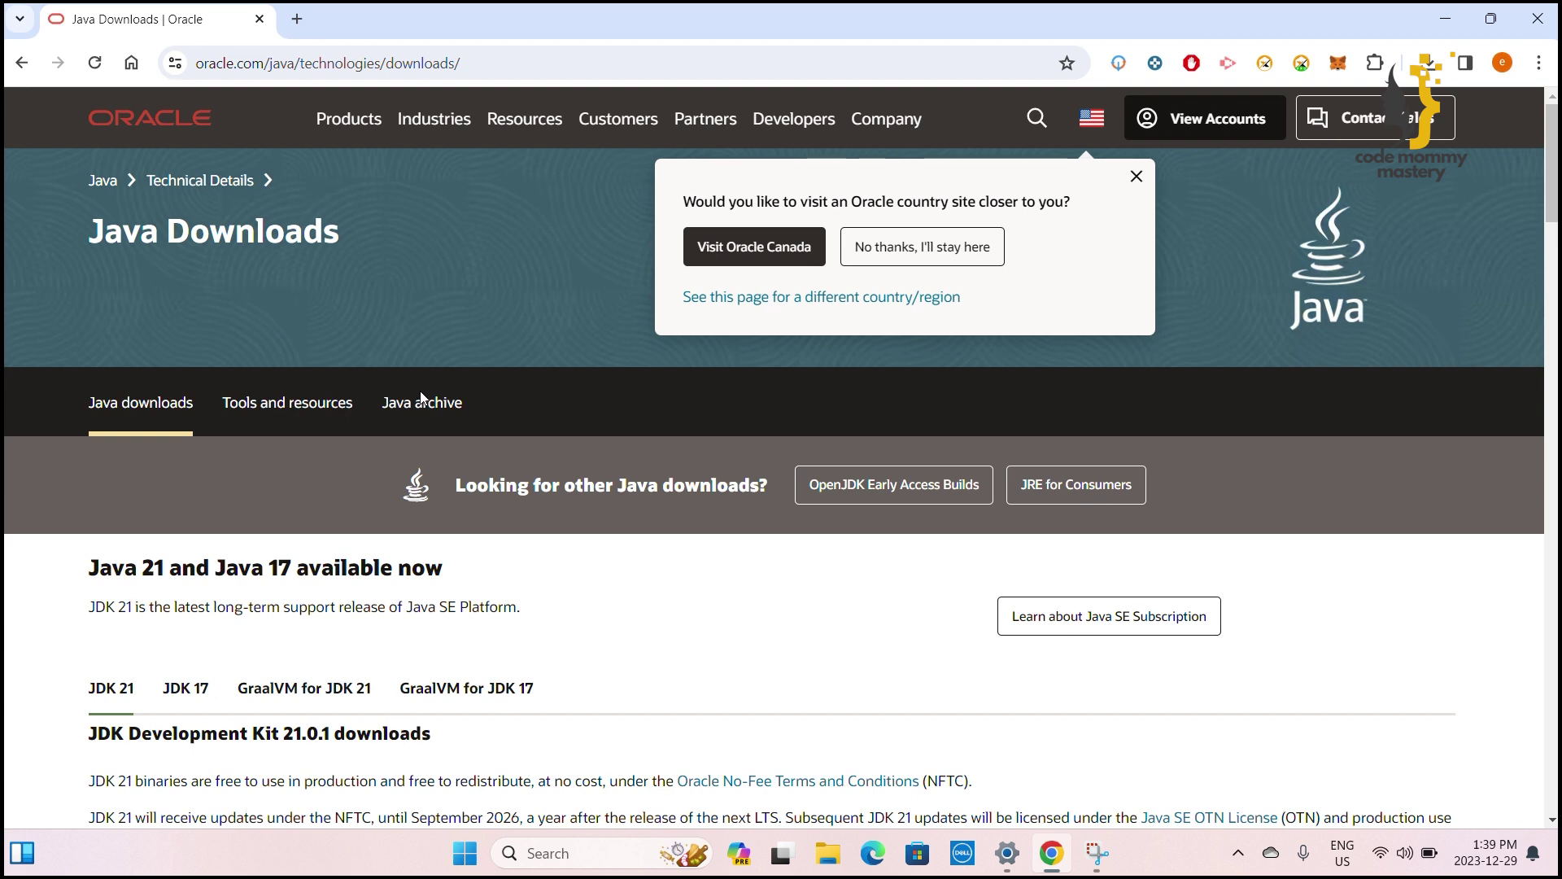
# - Download the JDK 21 x64 Installer for Windows, jdk-21_windows-x64_bin.exe
pyautogui.scroll(-1, 685, 506)
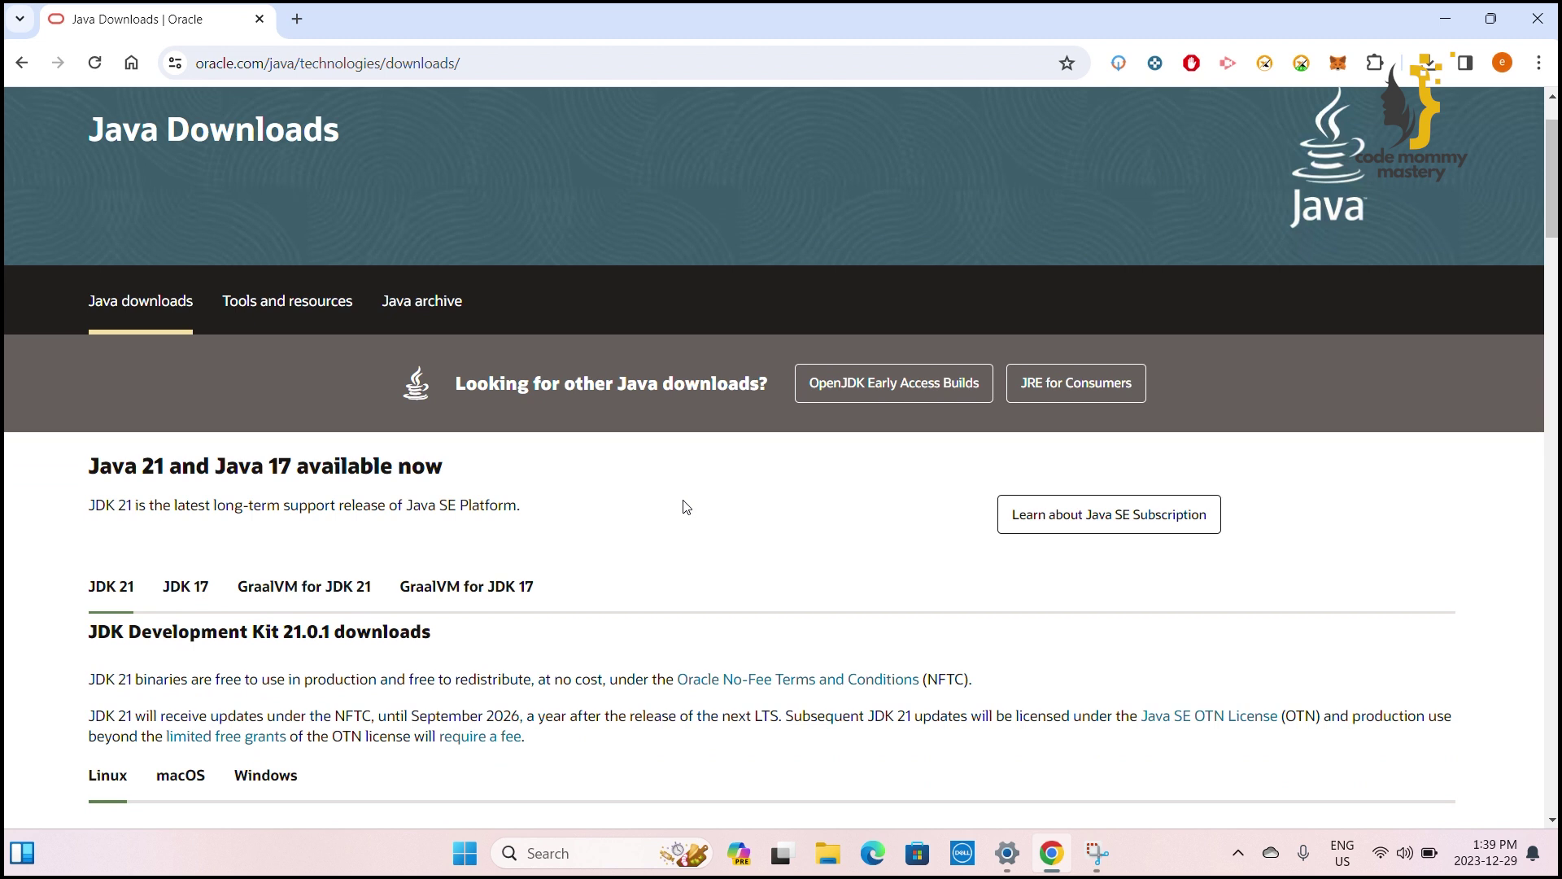
pyautogui.moveTo(89, 466); pyautogui.dragTo(465, 469)
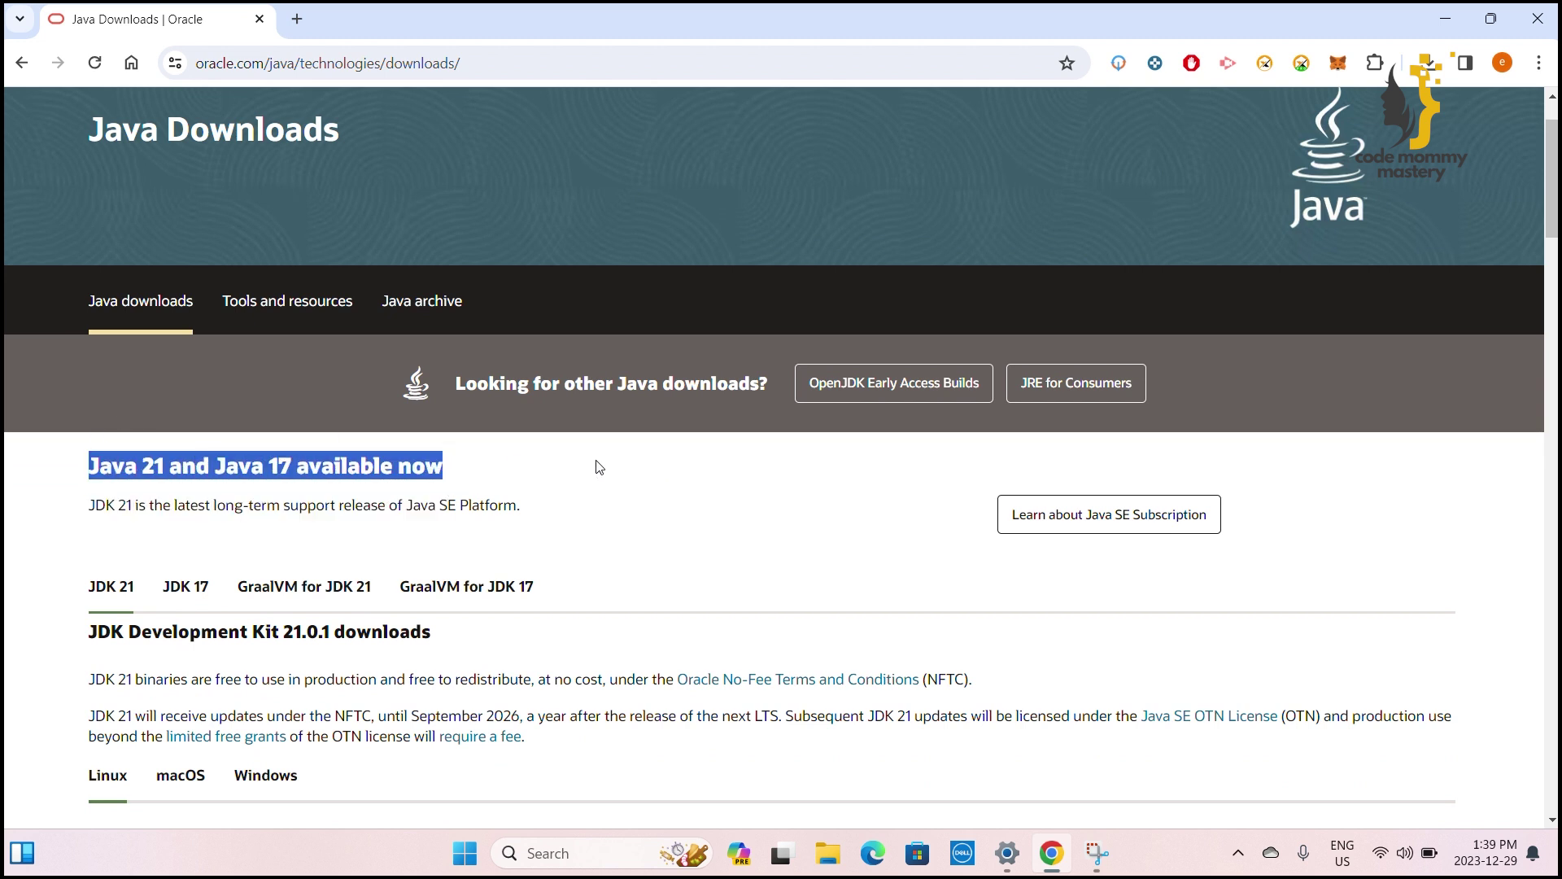
pyautogui.click(622, 482)
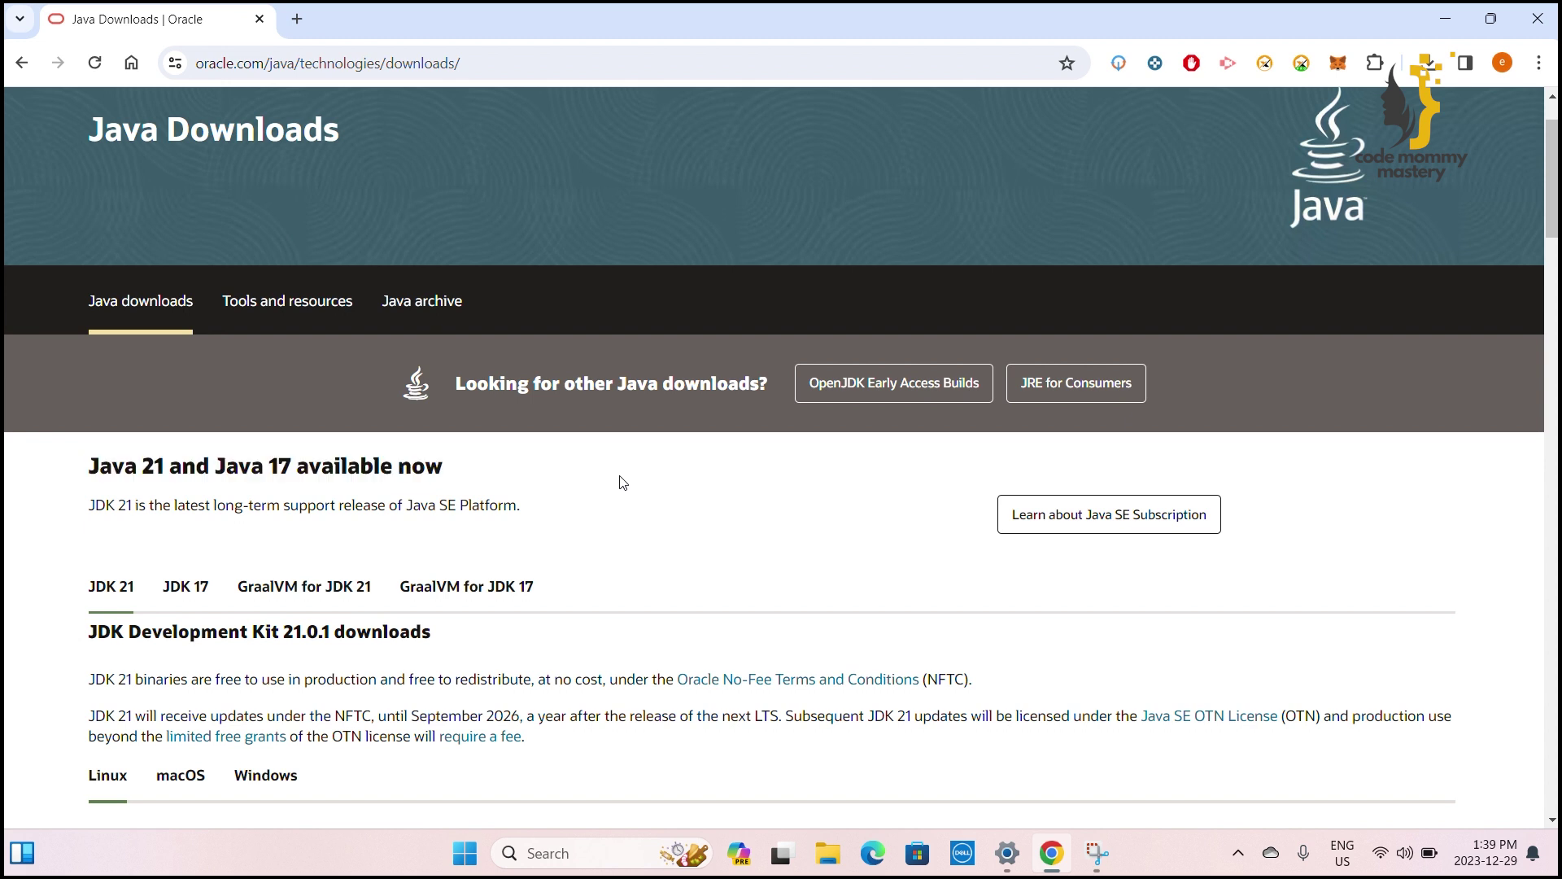
pyautogui.scroll(-3, 624, 483)
pyautogui.scroll(-1, 621, 476)
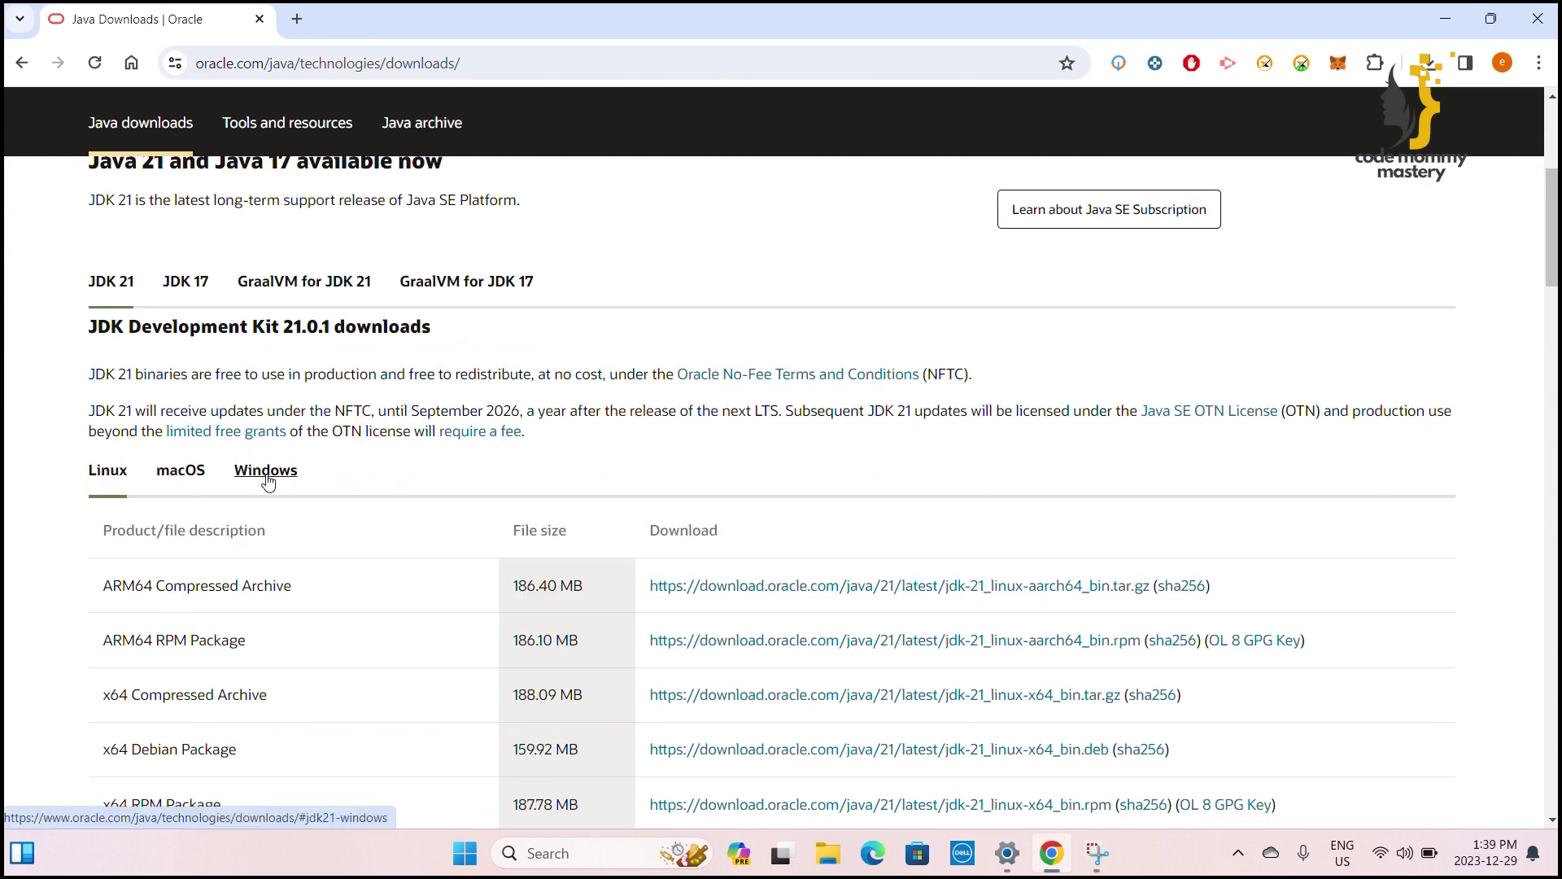
pyautogui.click(182, 476)
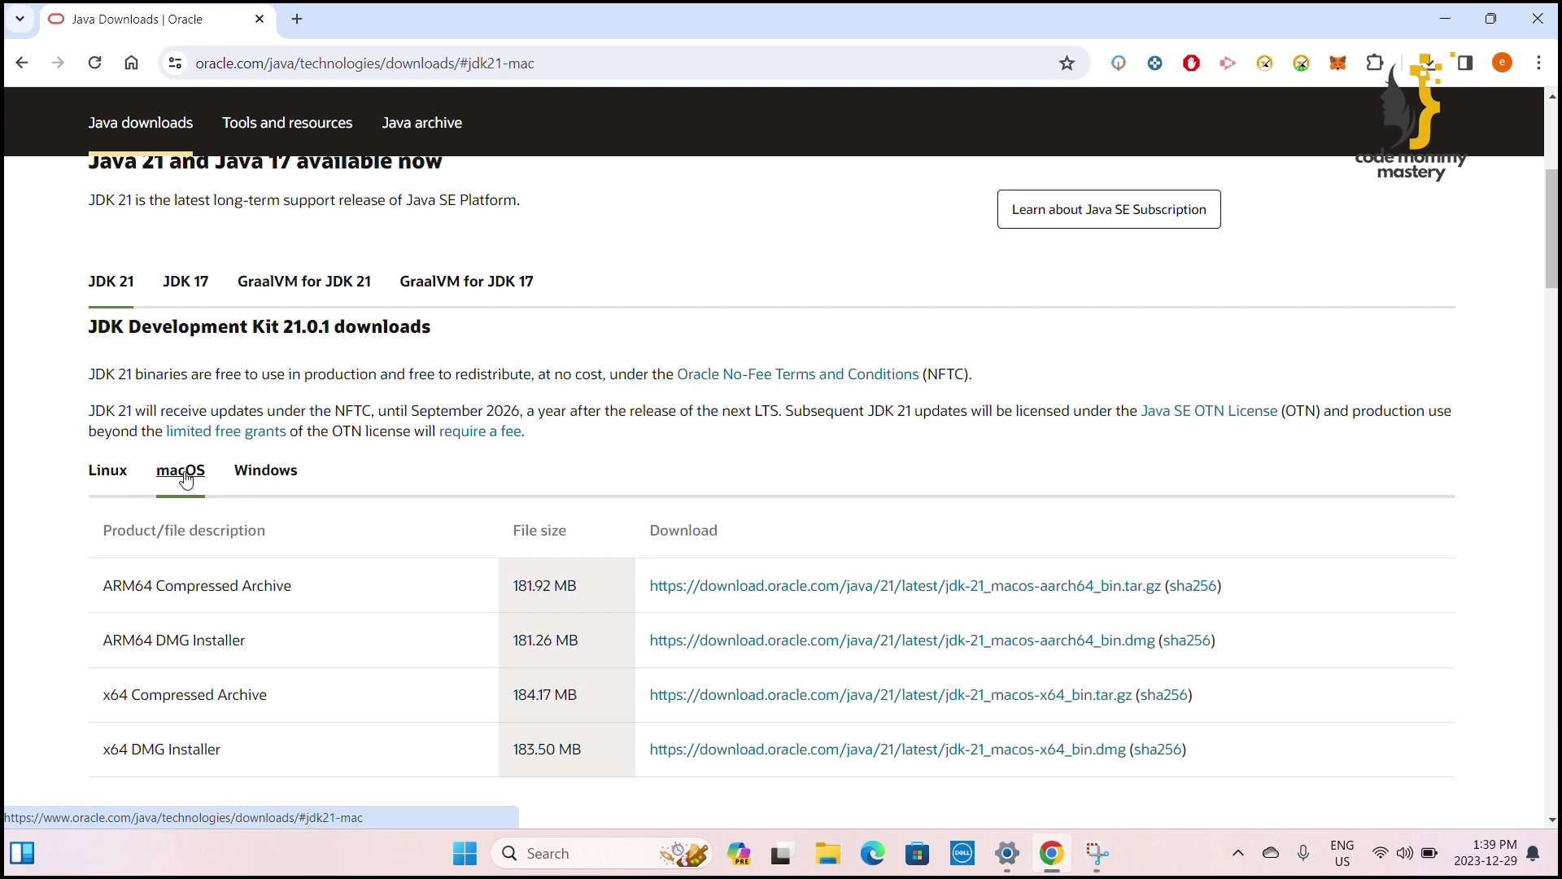
pyautogui.click(269, 475)
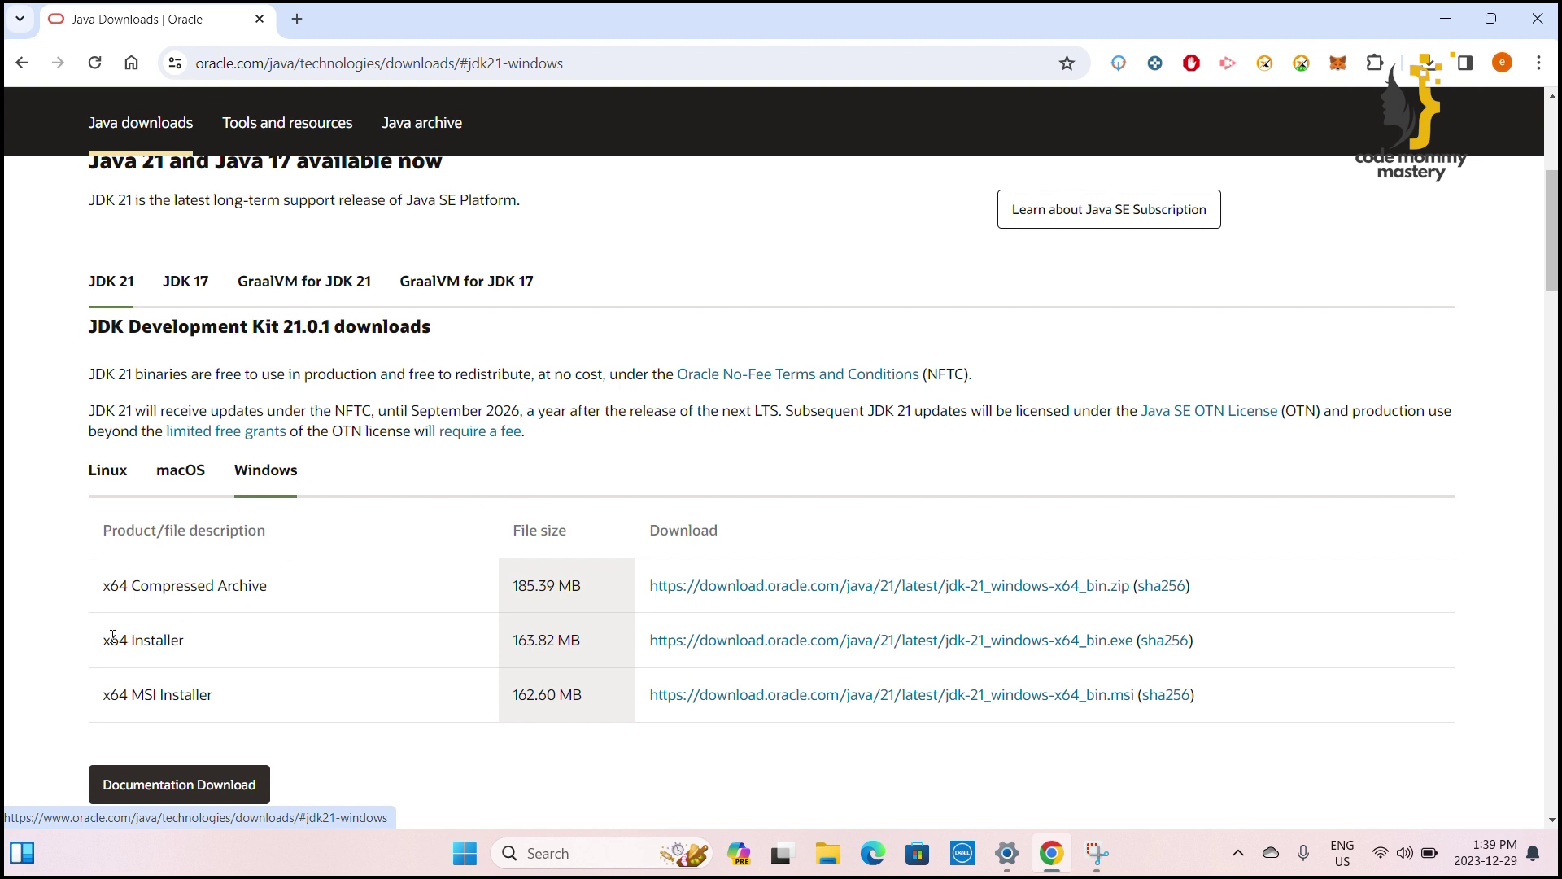
pyautogui.moveTo(108, 640); pyautogui.dragTo(189, 644)
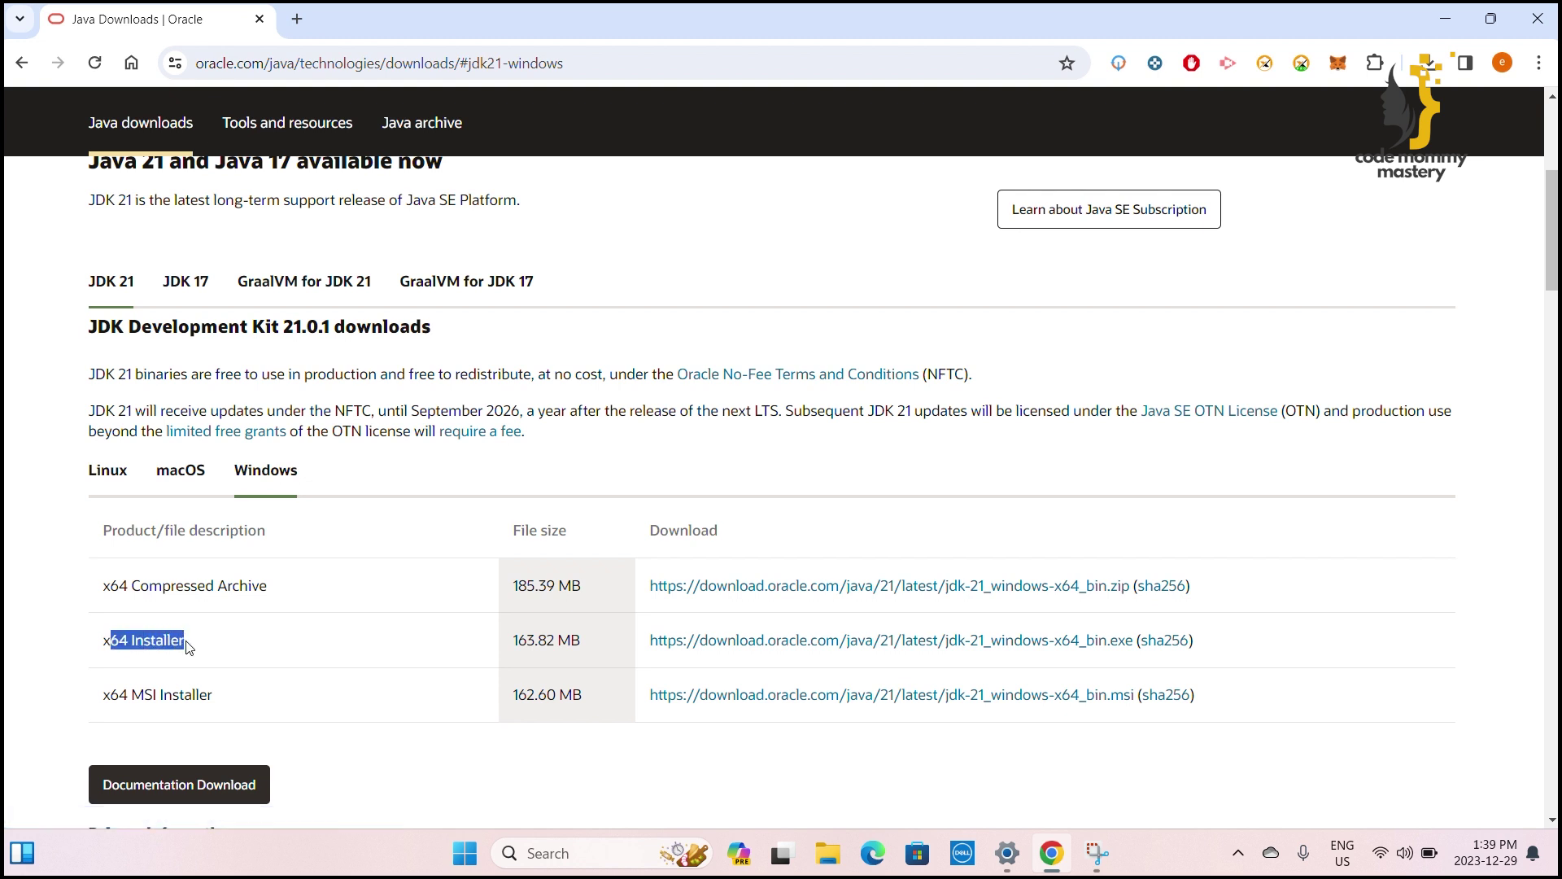
pyautogui.click(719, 649)
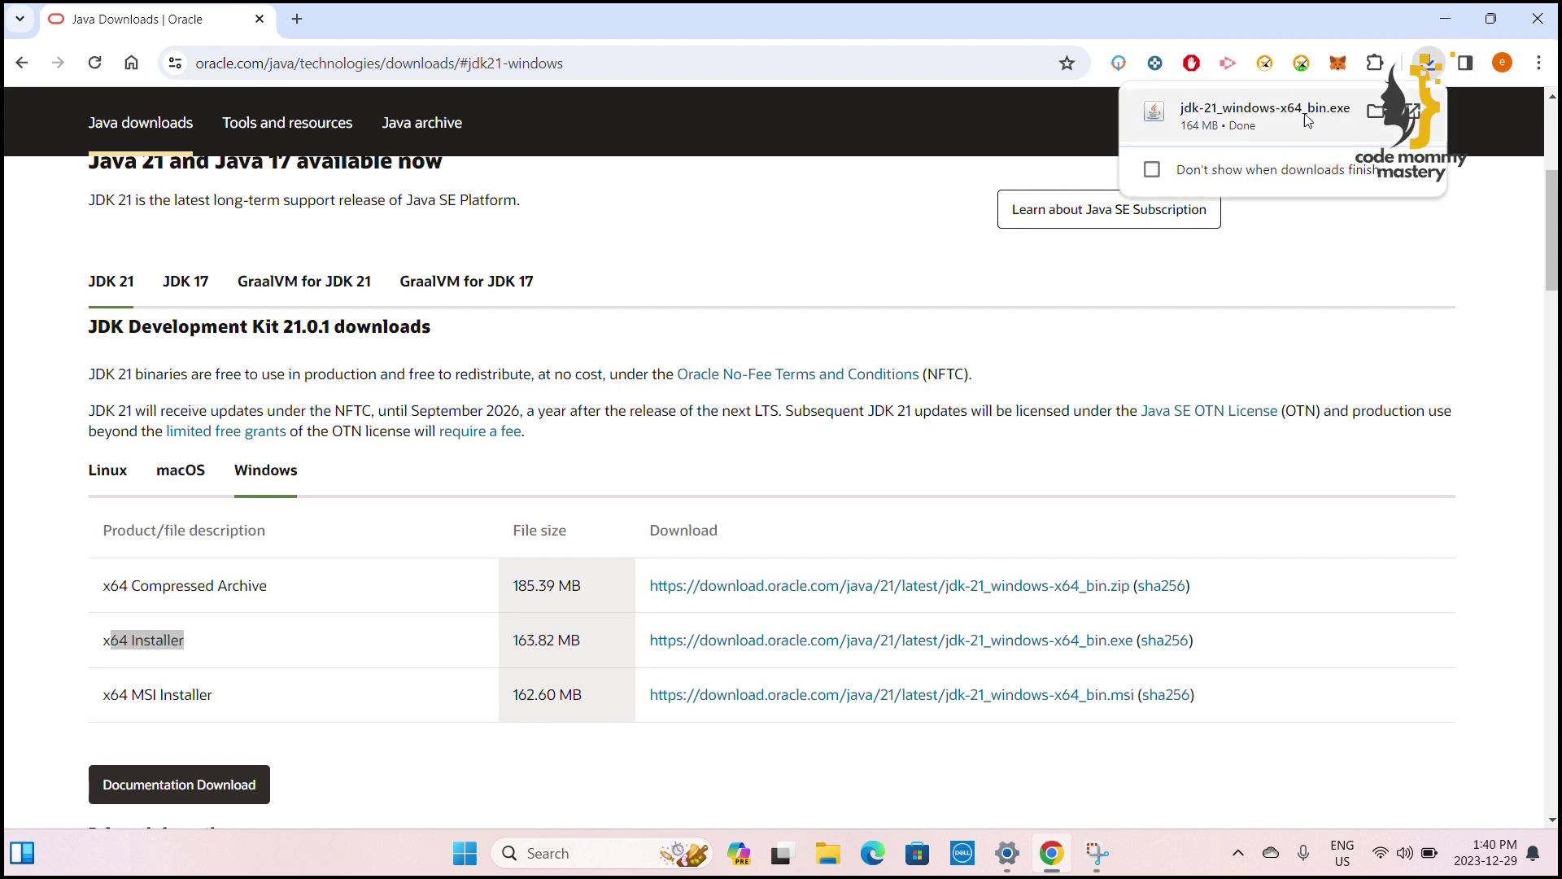
# - Run the downloaded installer and install Java SE Development Kit 21.0.1 in the default folder C:\Program Files\Java\jdk-21\
pyautogui.click(1305, 120)
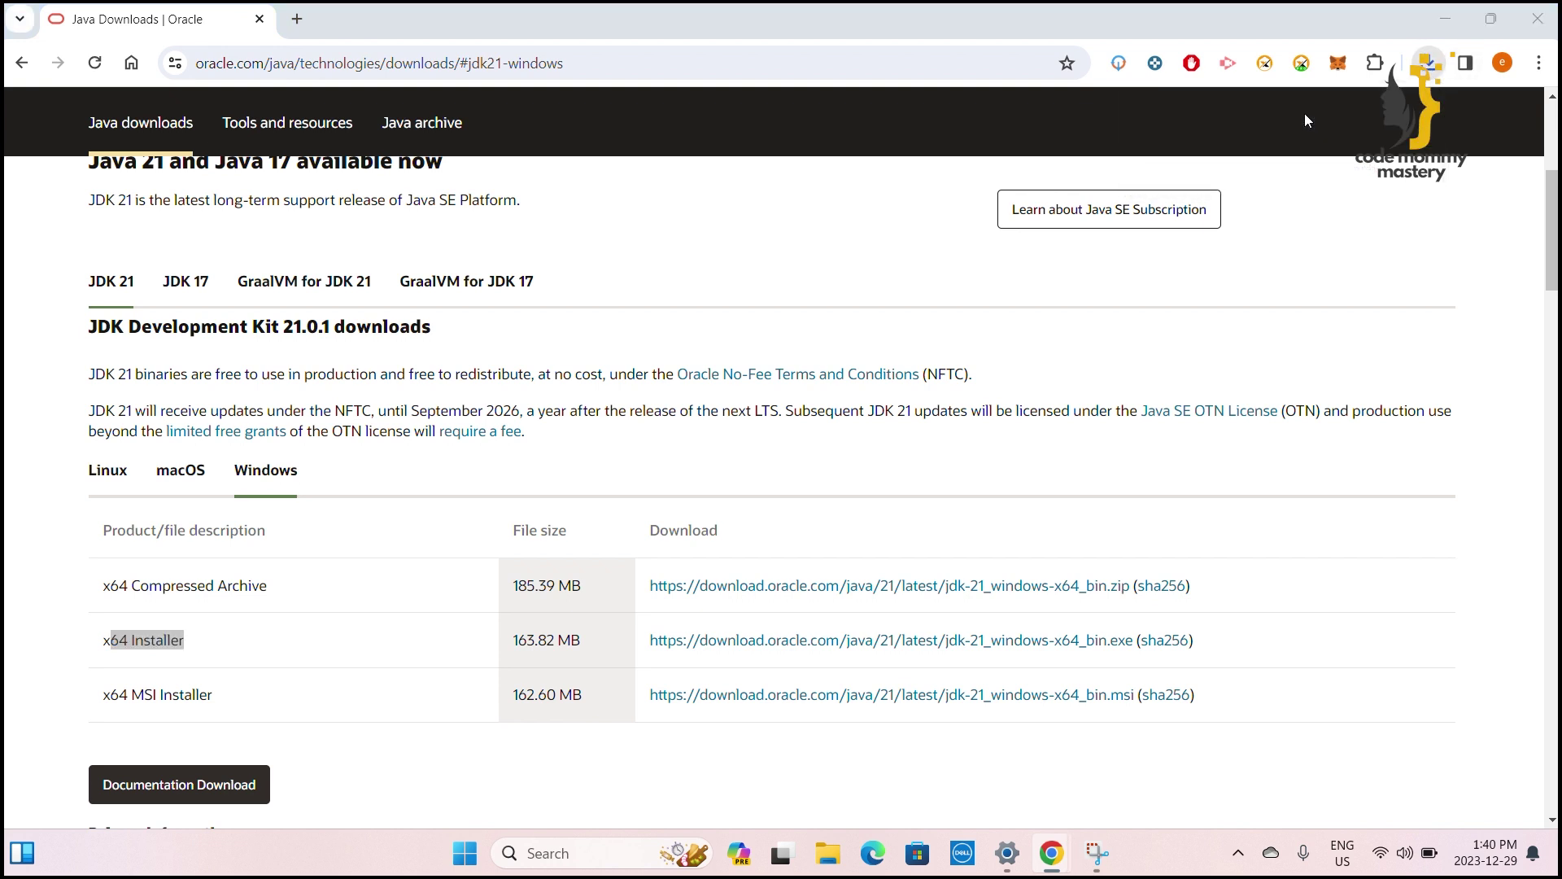
pyautogui.click(1448, 20)
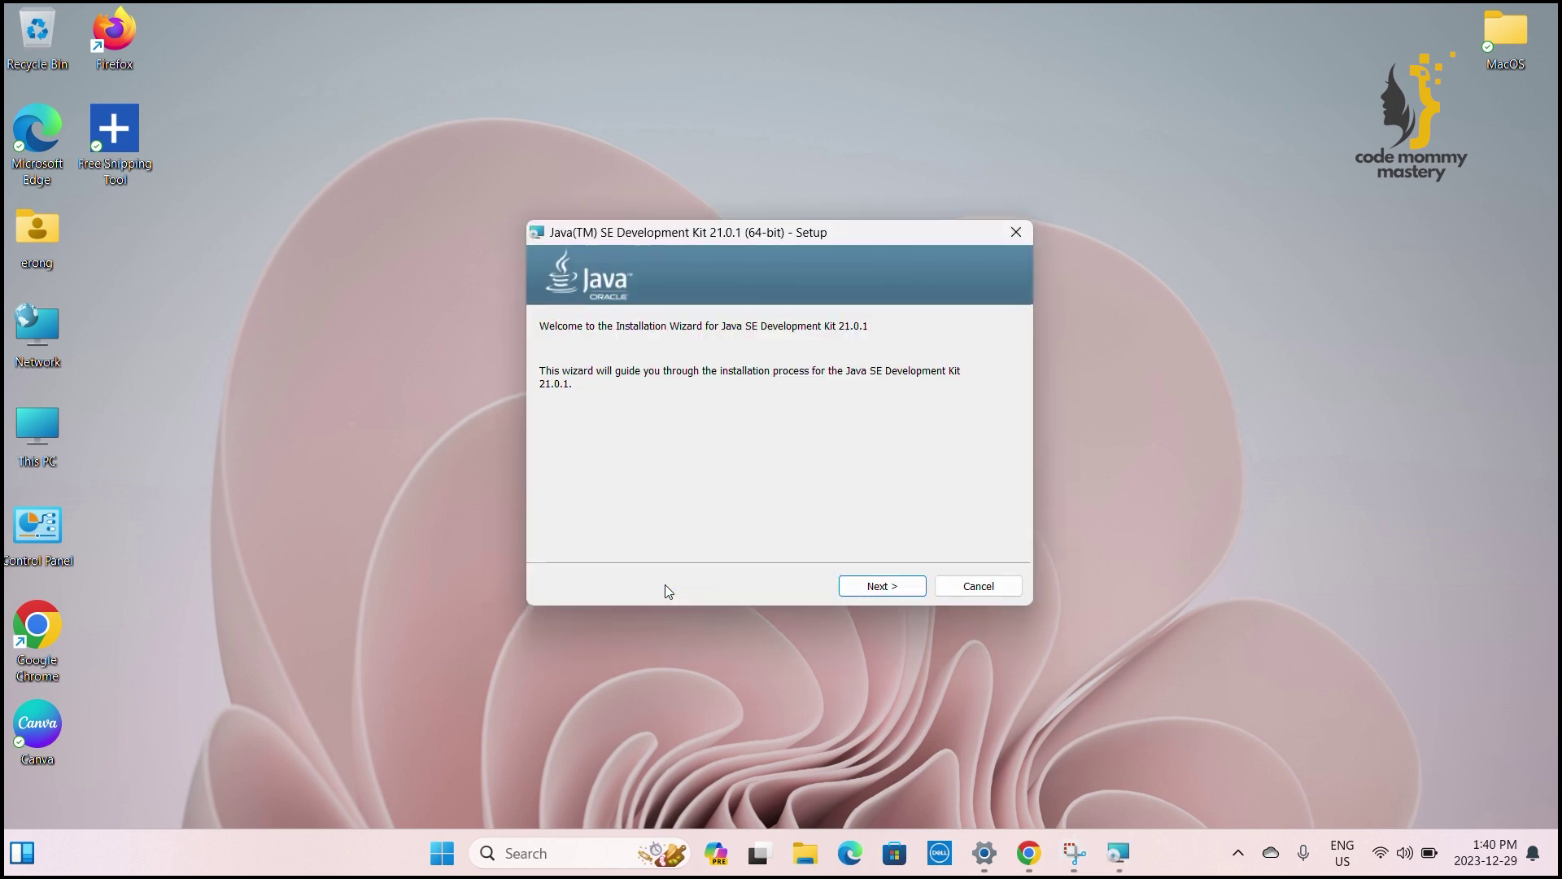
pyautogui.click(901, 589)
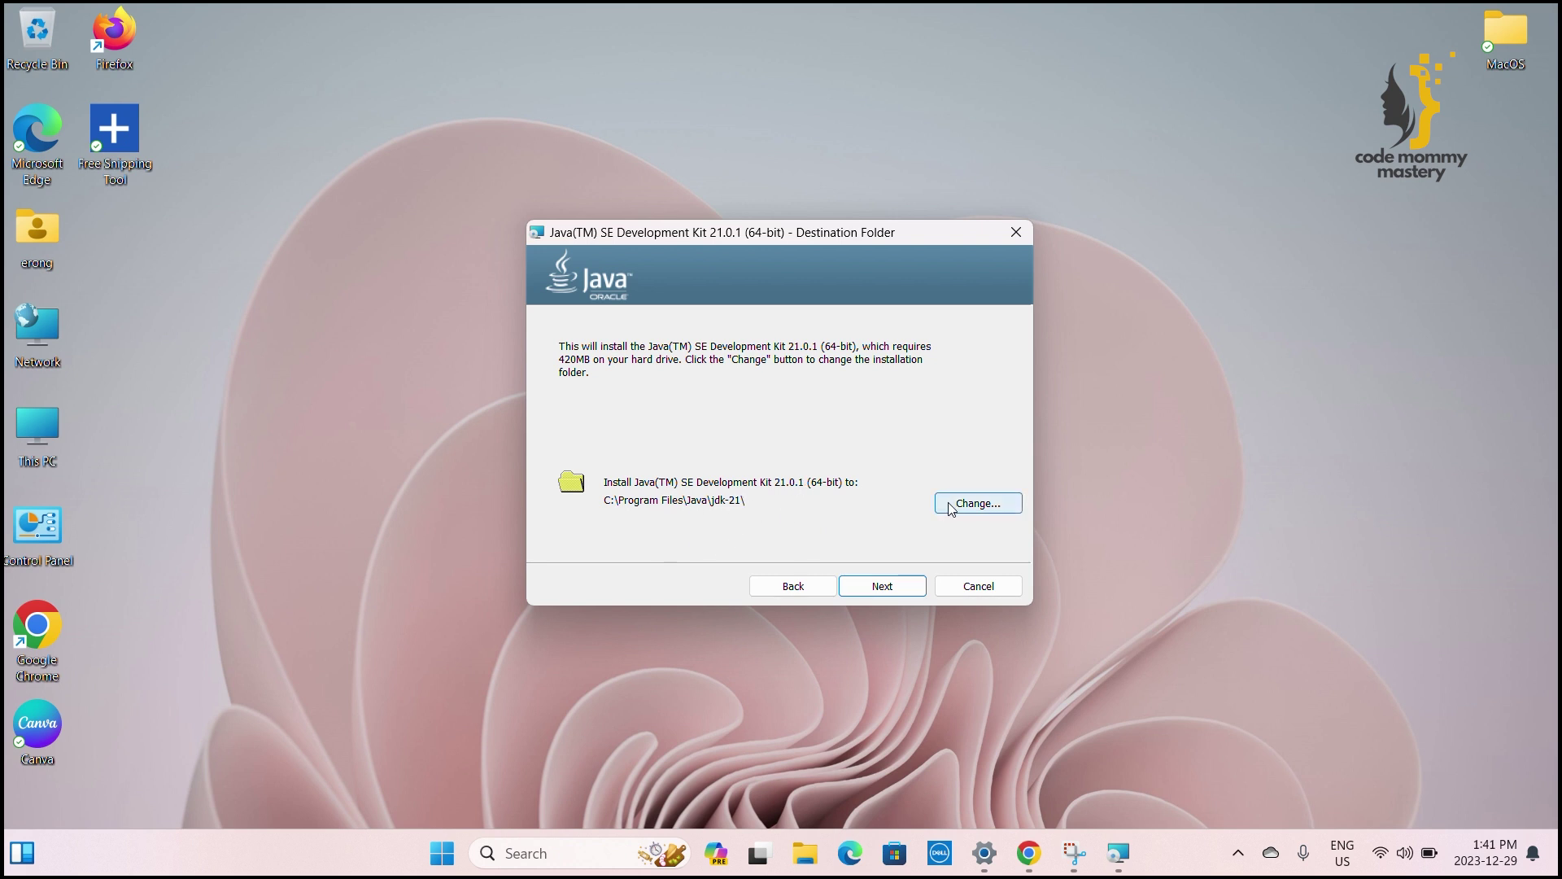
pyautogui.click(896, 587)
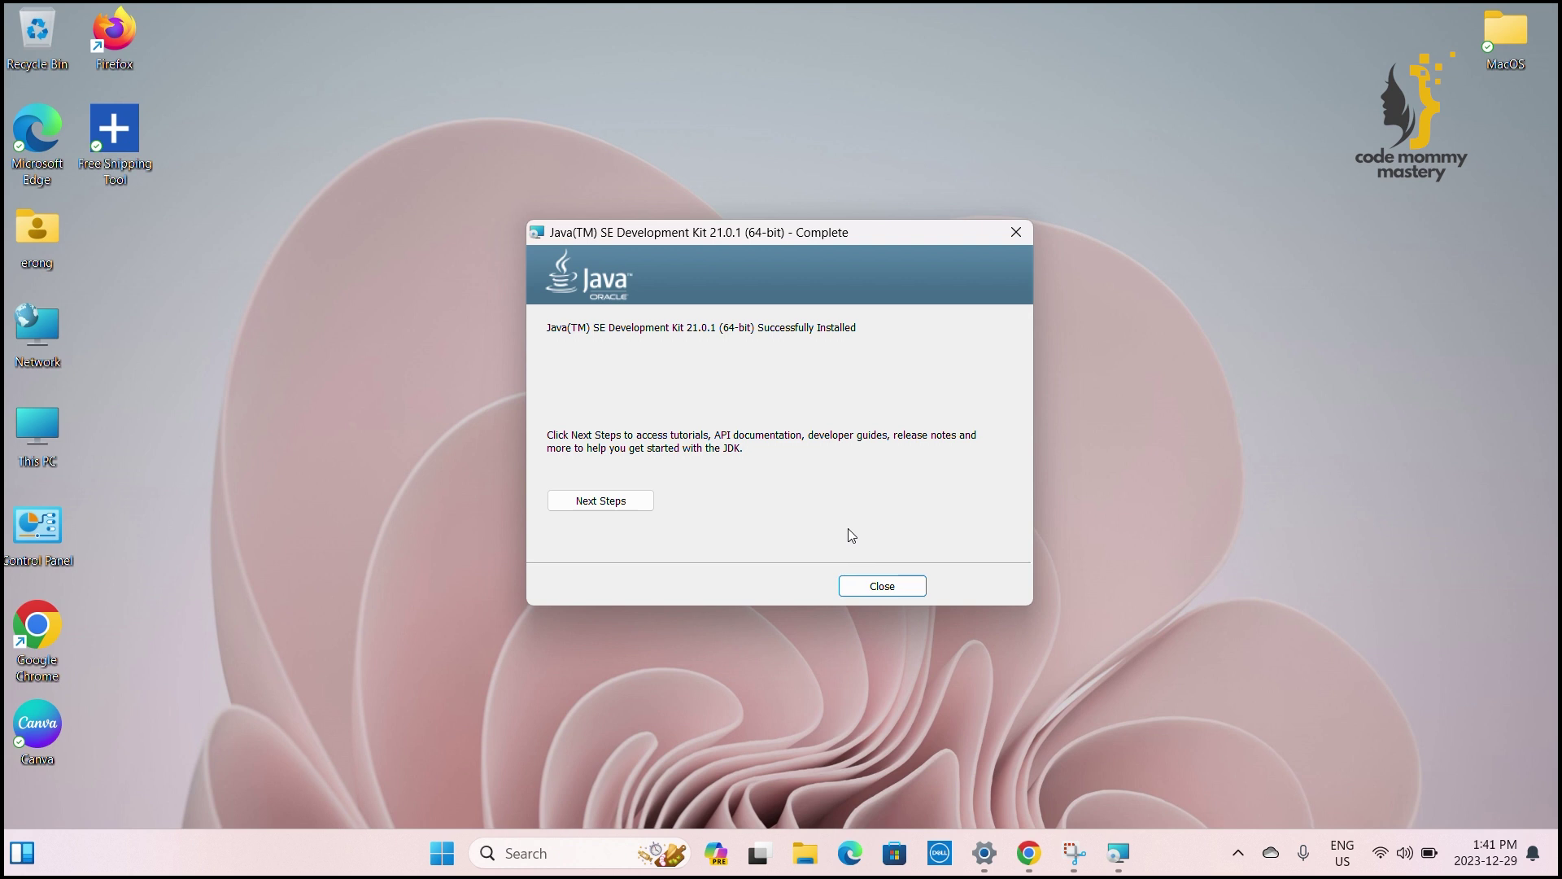
pyautogui.click(884, 586)
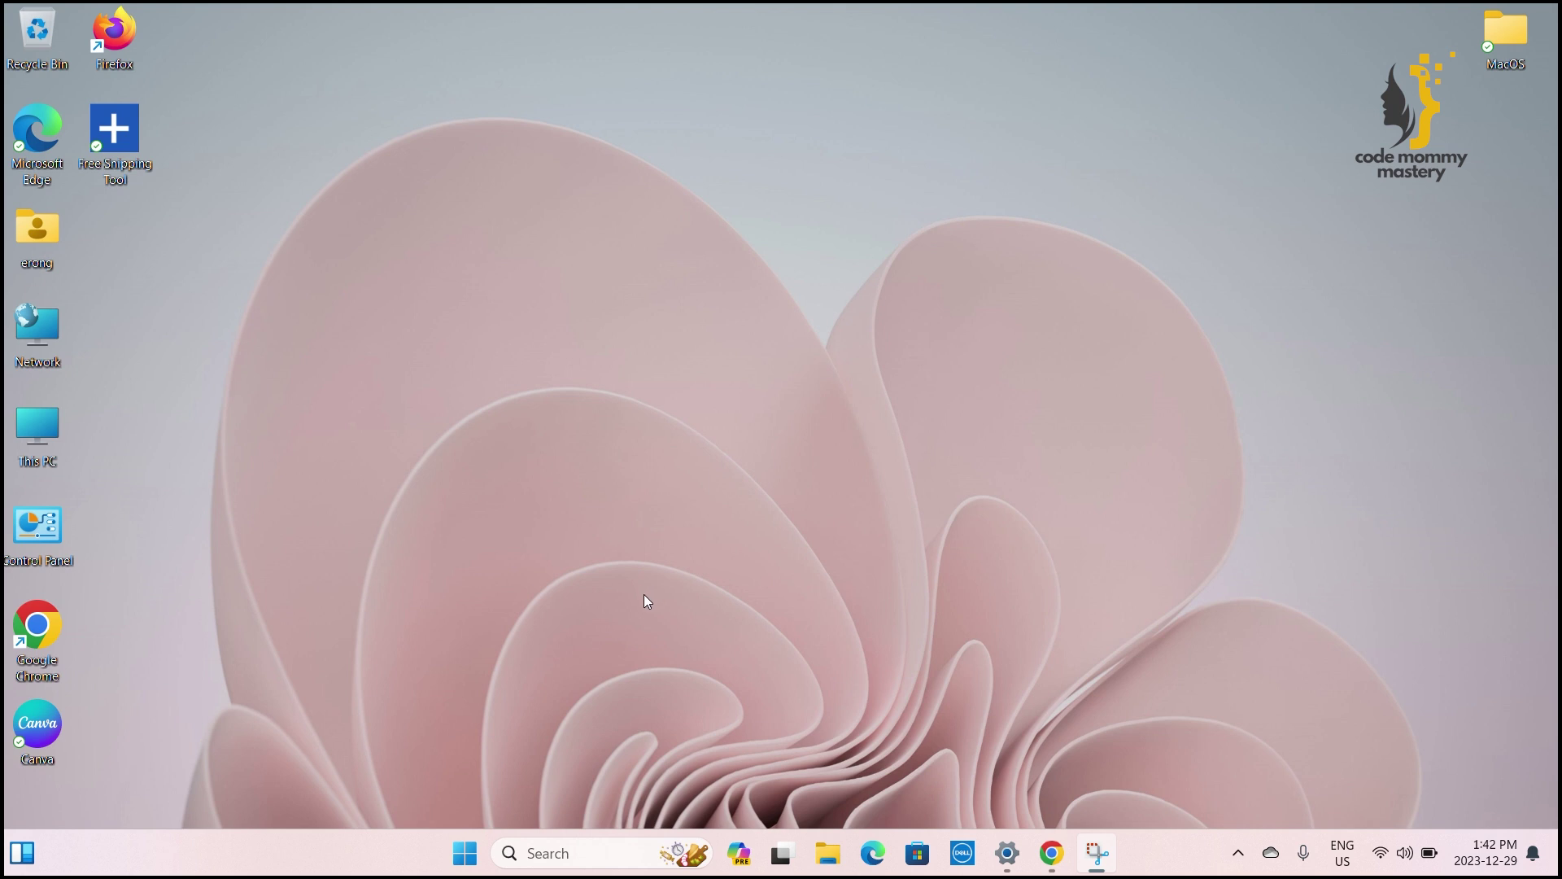
# - Browse to C:\Program Files\Java\jdk-21 in File Explorer to inspect the installed files, and minimize the window
pyautogui.doubleClick(51, 242)
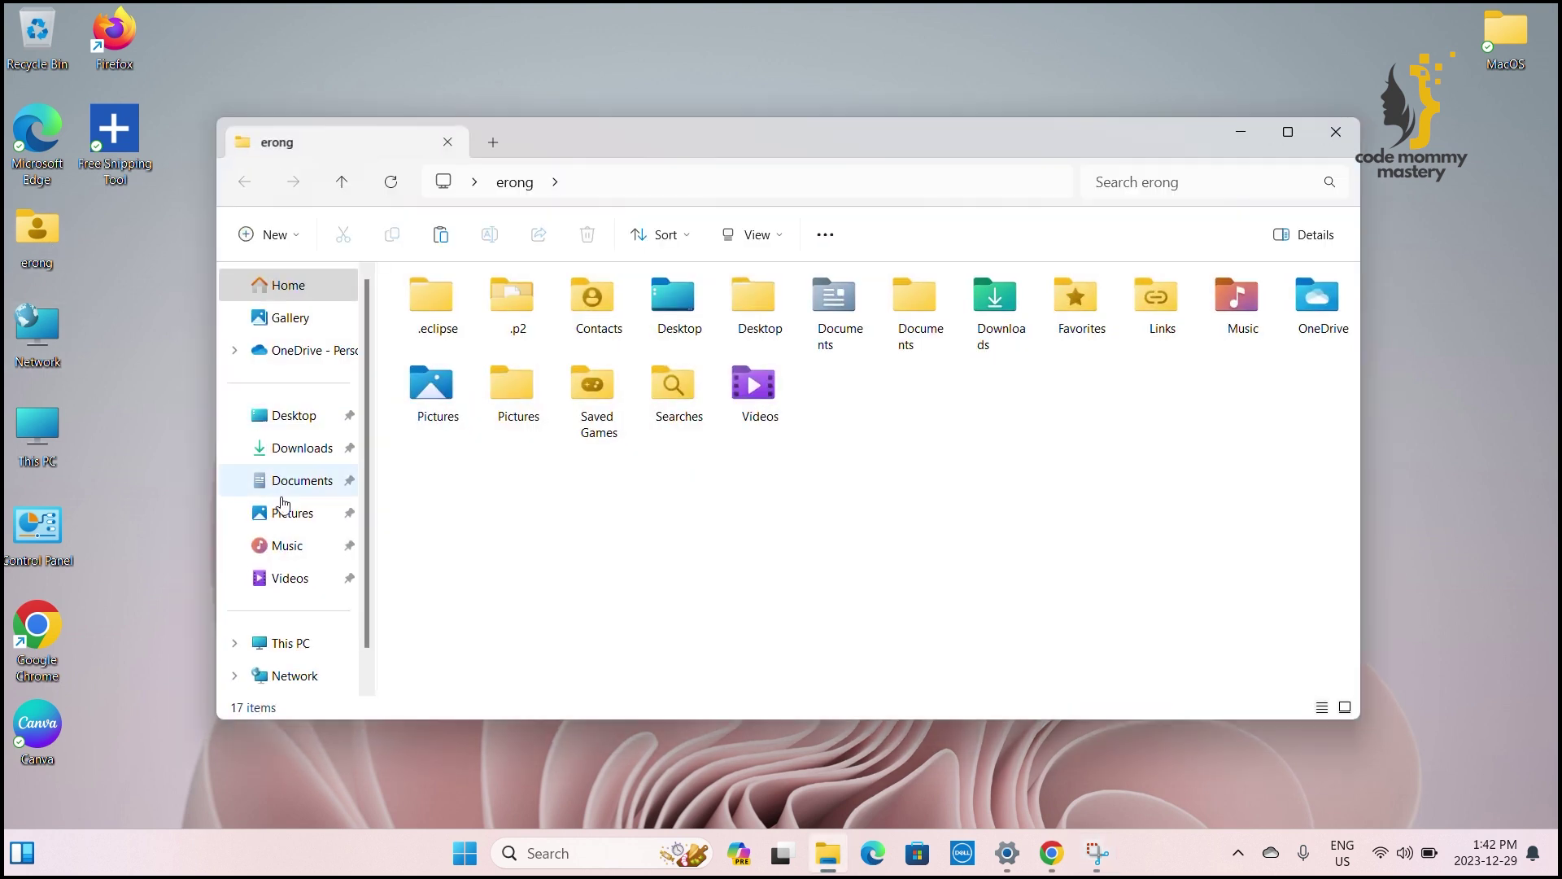
pyautogui.click(307, 643)
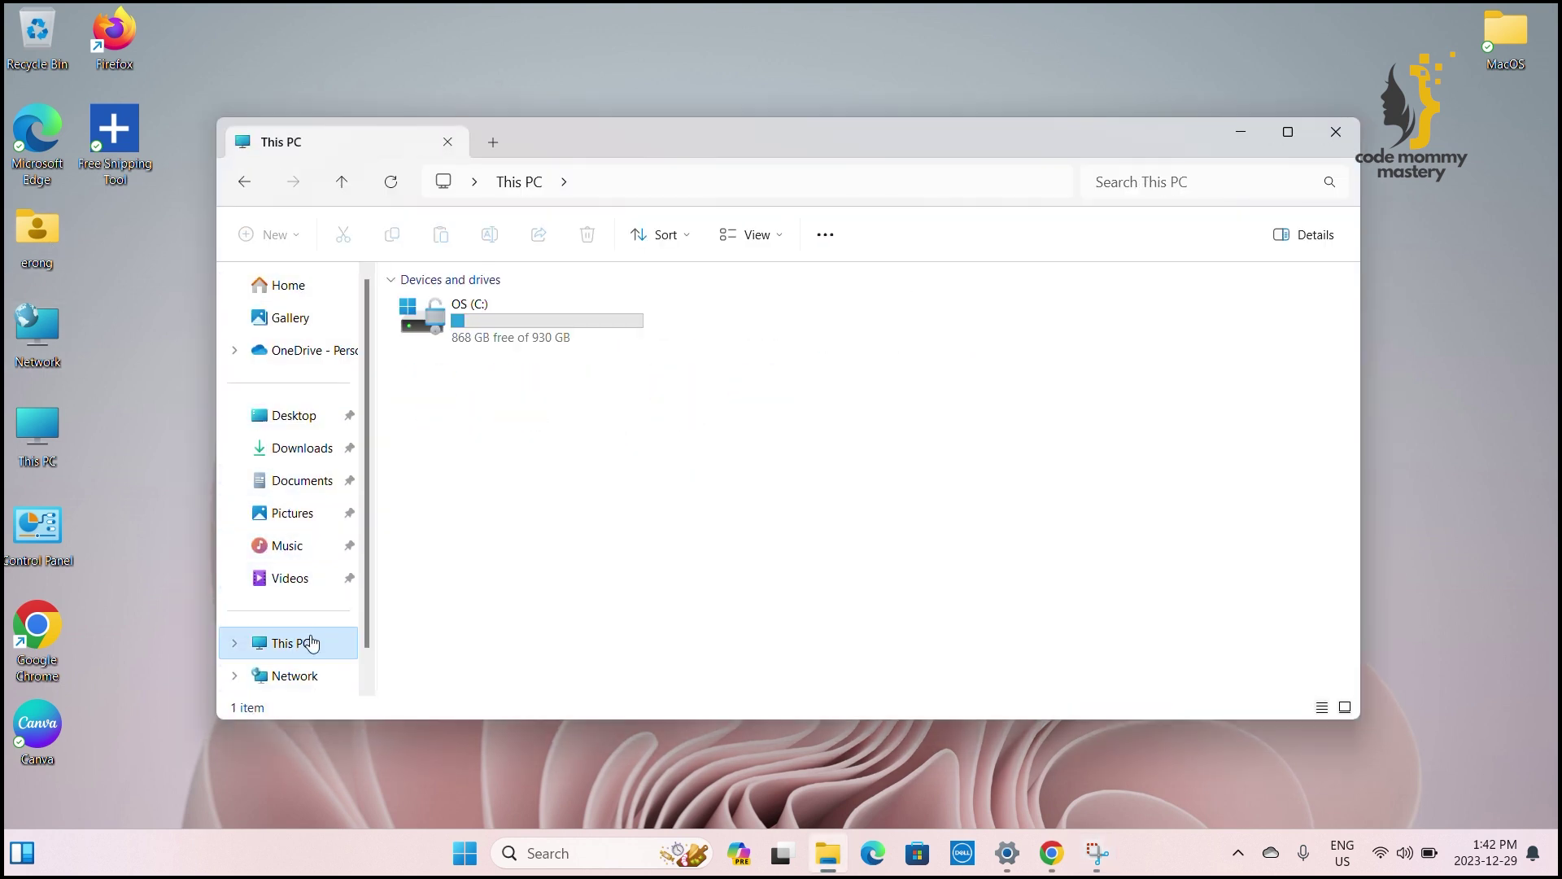
pyautogui.doubleClick(533, 318)
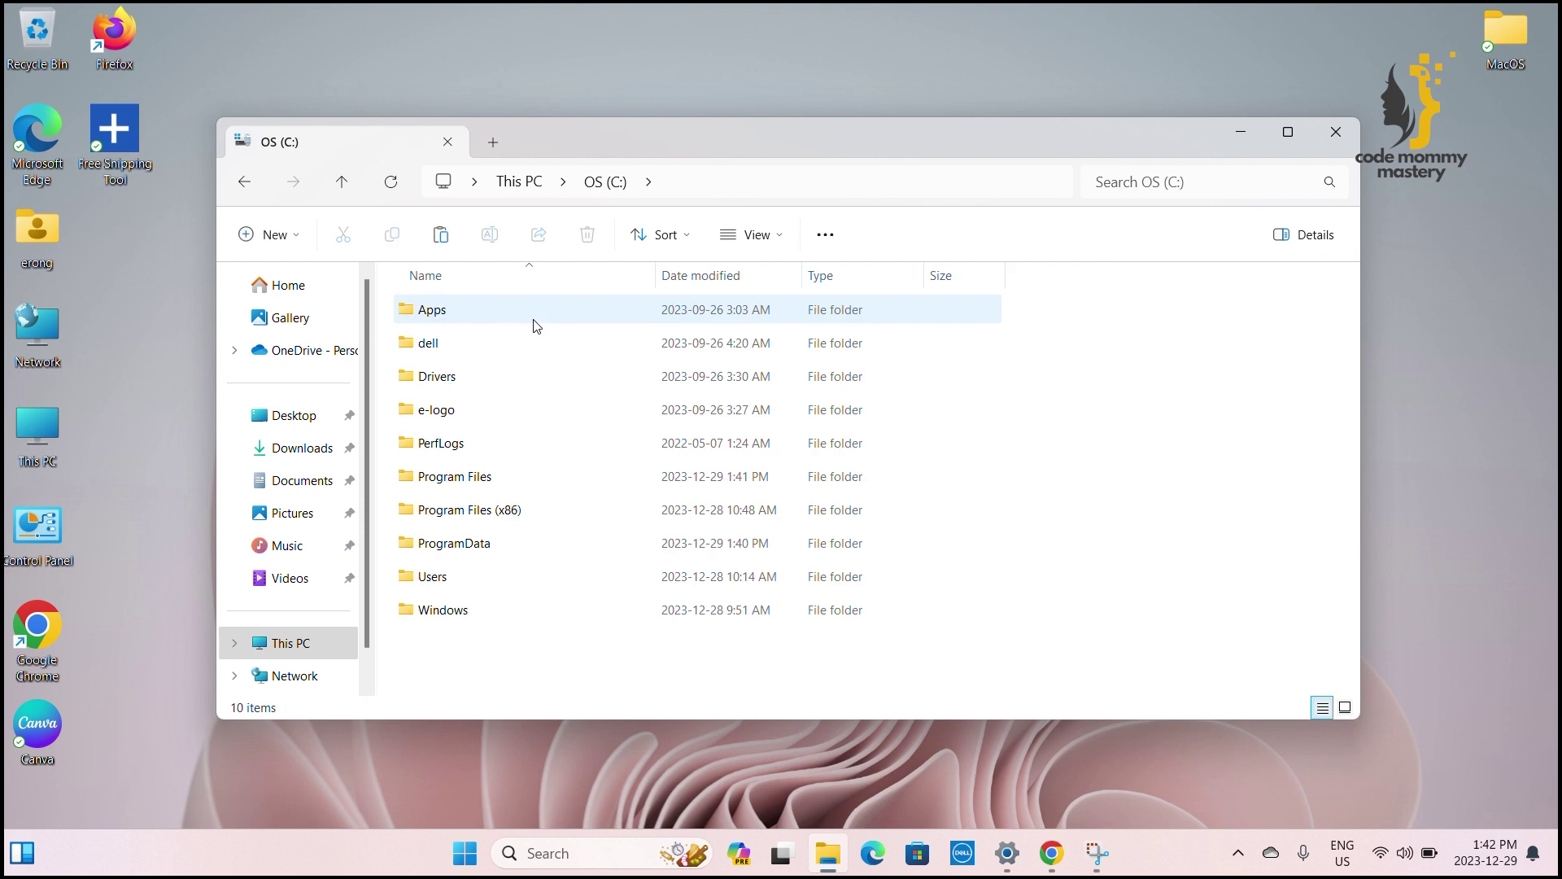
pyautogui.doubleClick(493, 477)
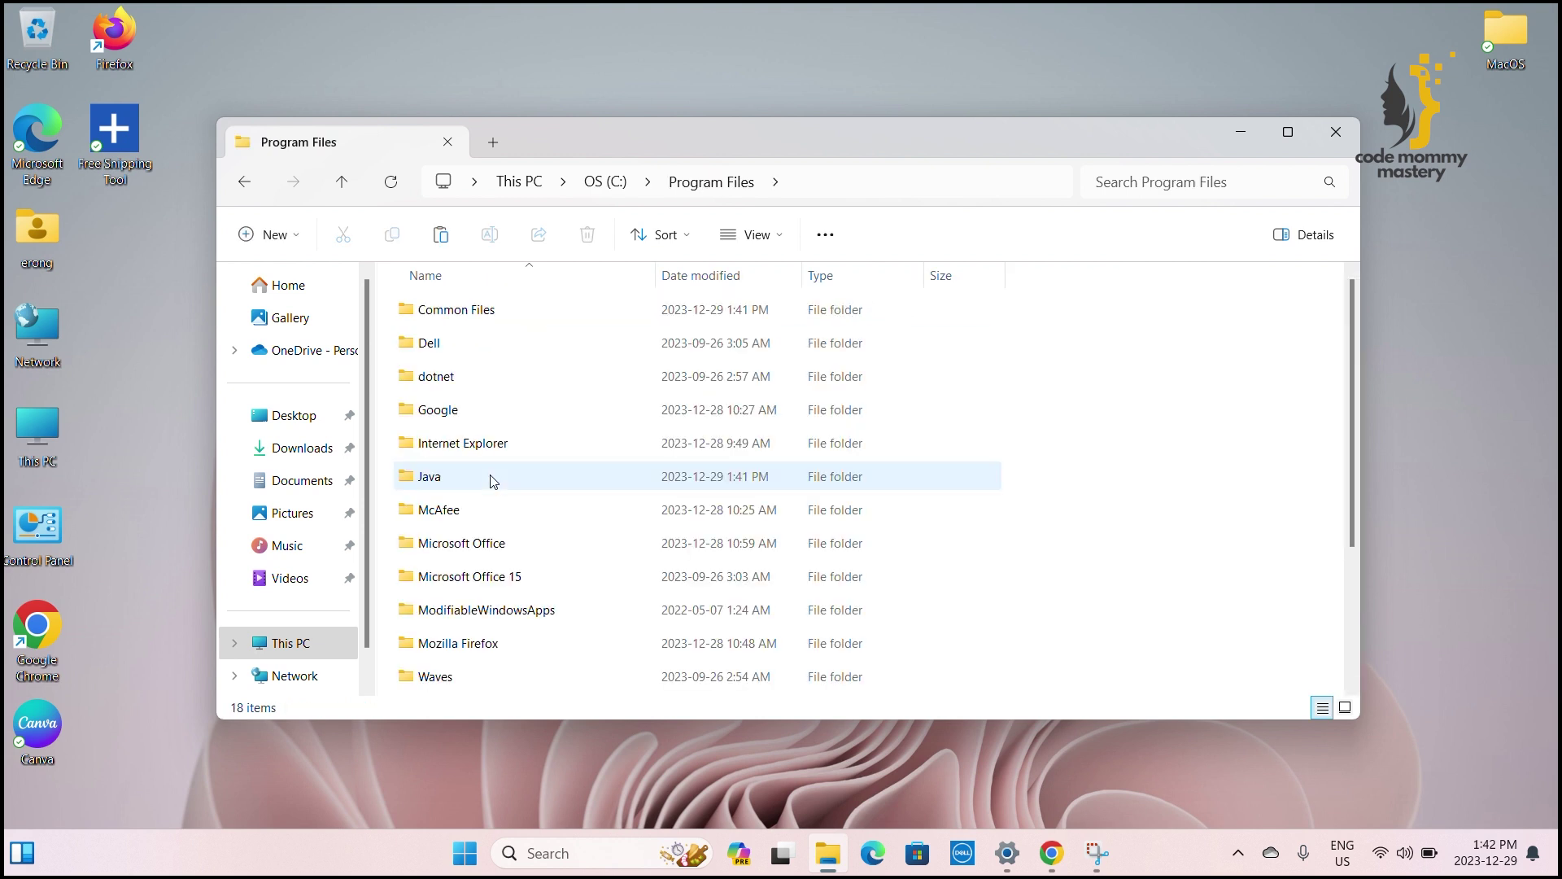
pyautogui.click(498, 482)
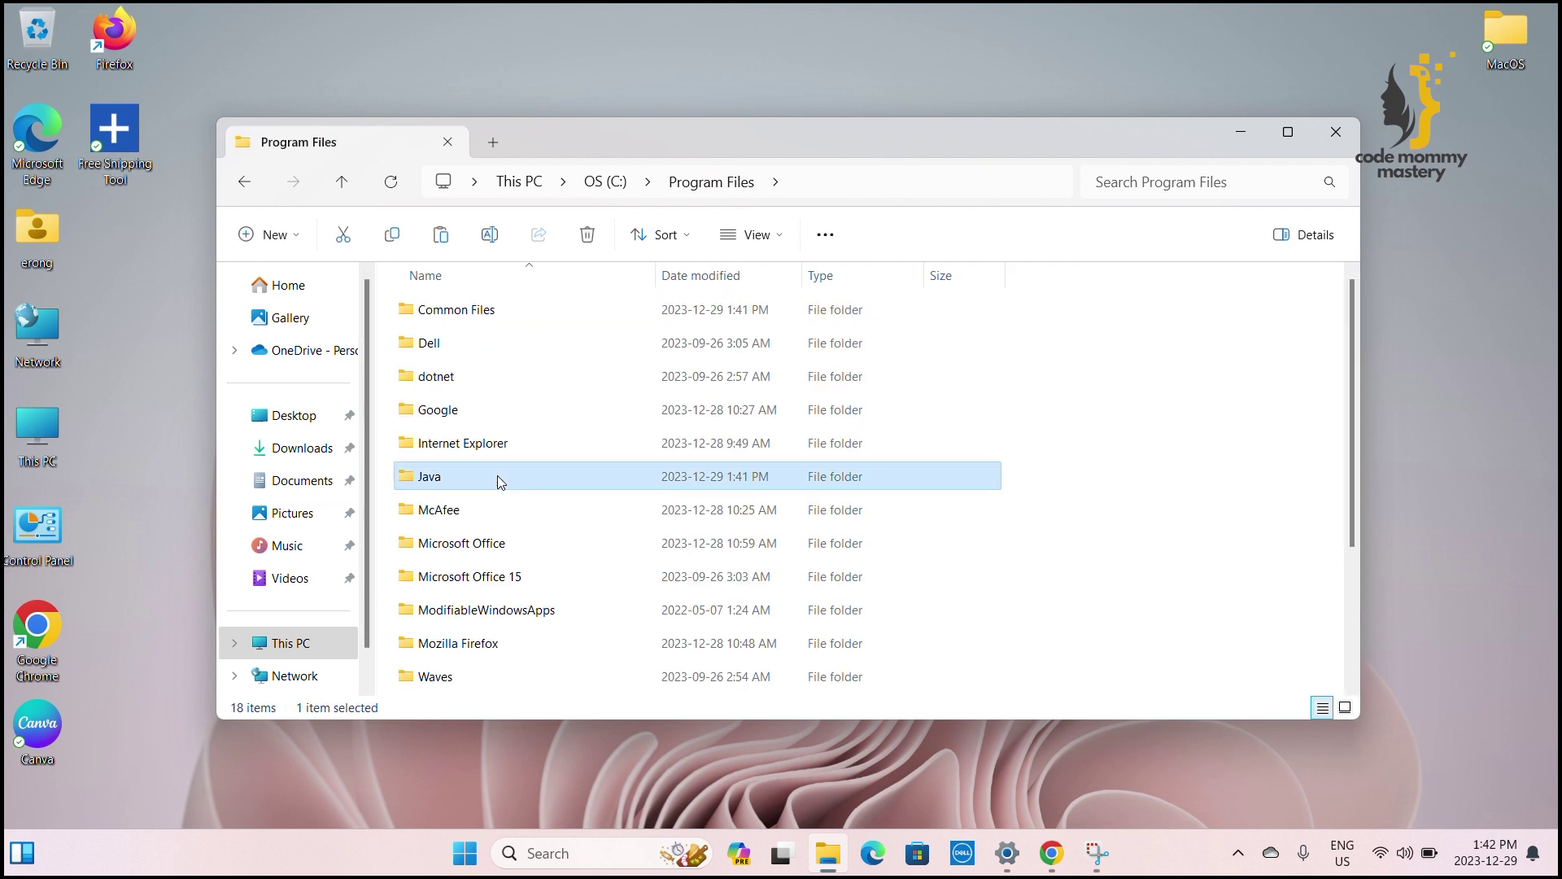
pyautogui.doubleClick(498, 480)
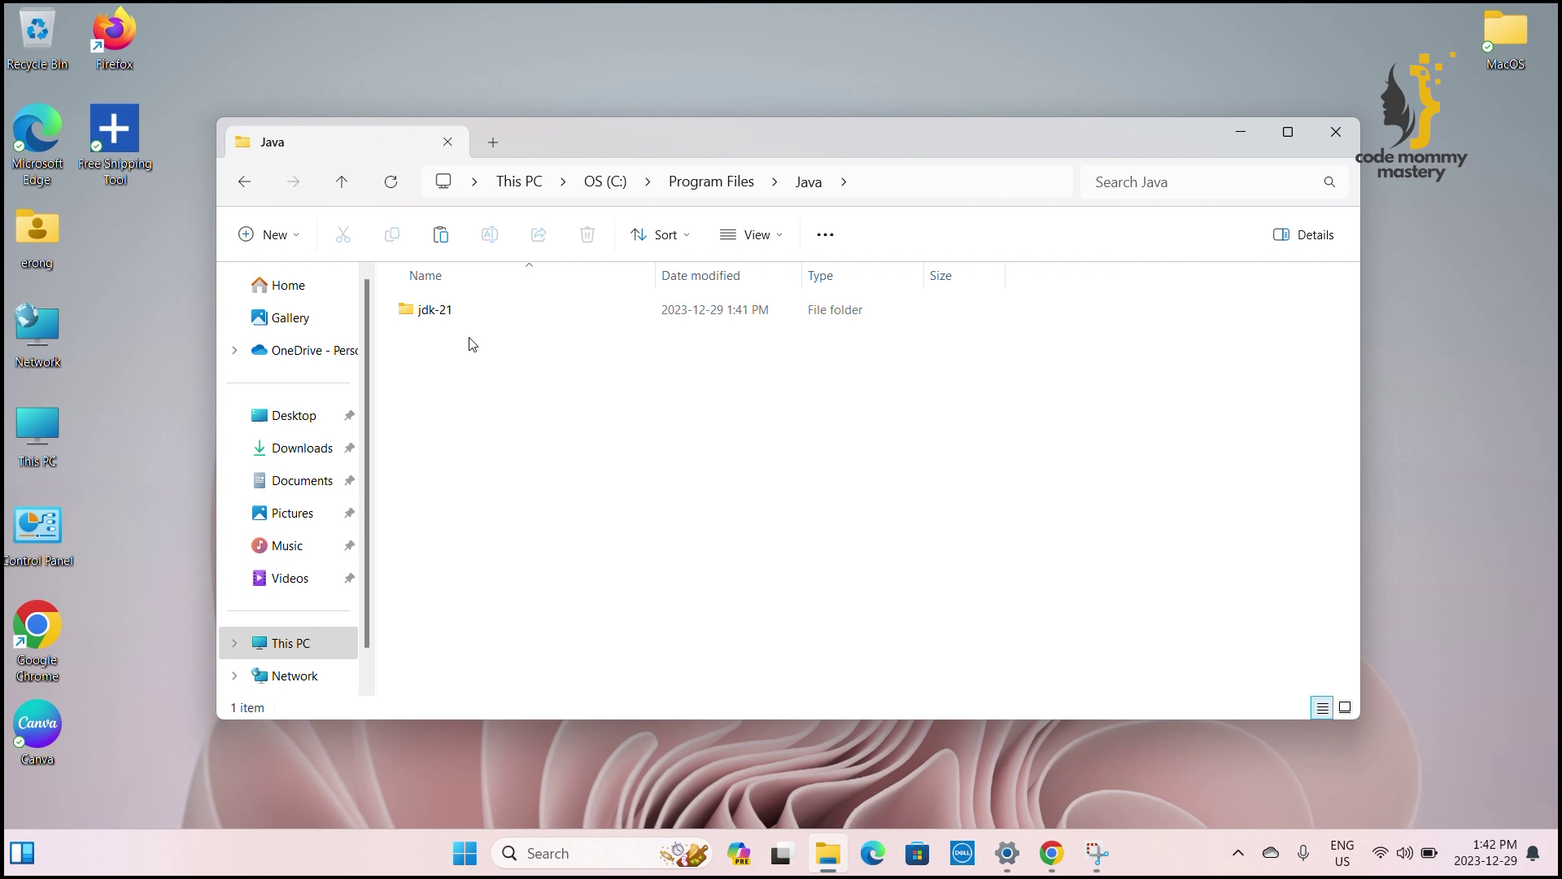
pyautogui.doubleClick(456, 310)
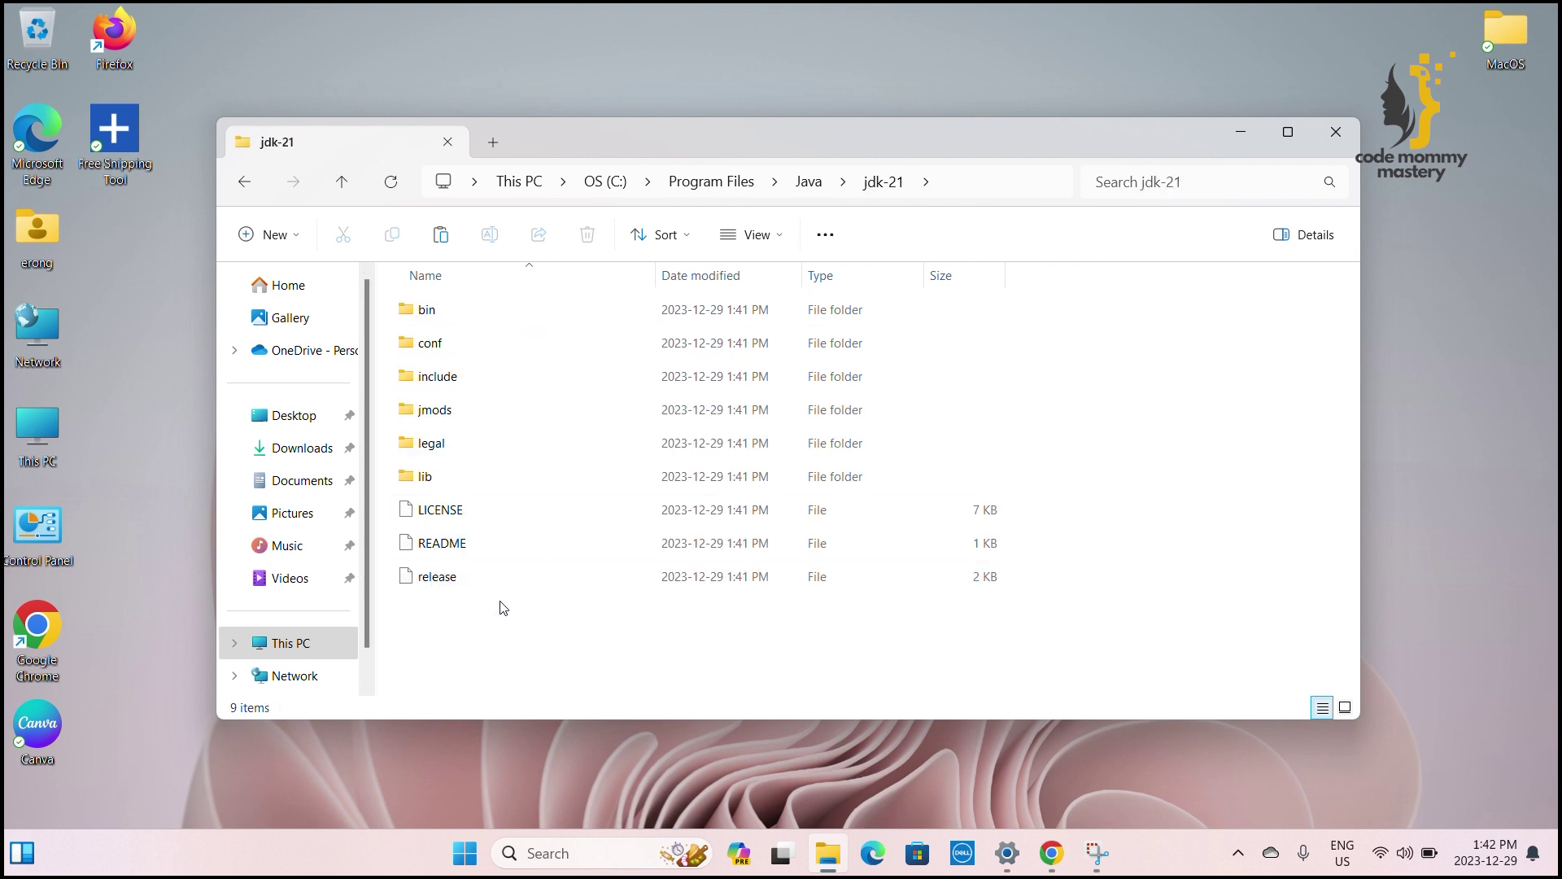
pyautogui.click(1252, 132)
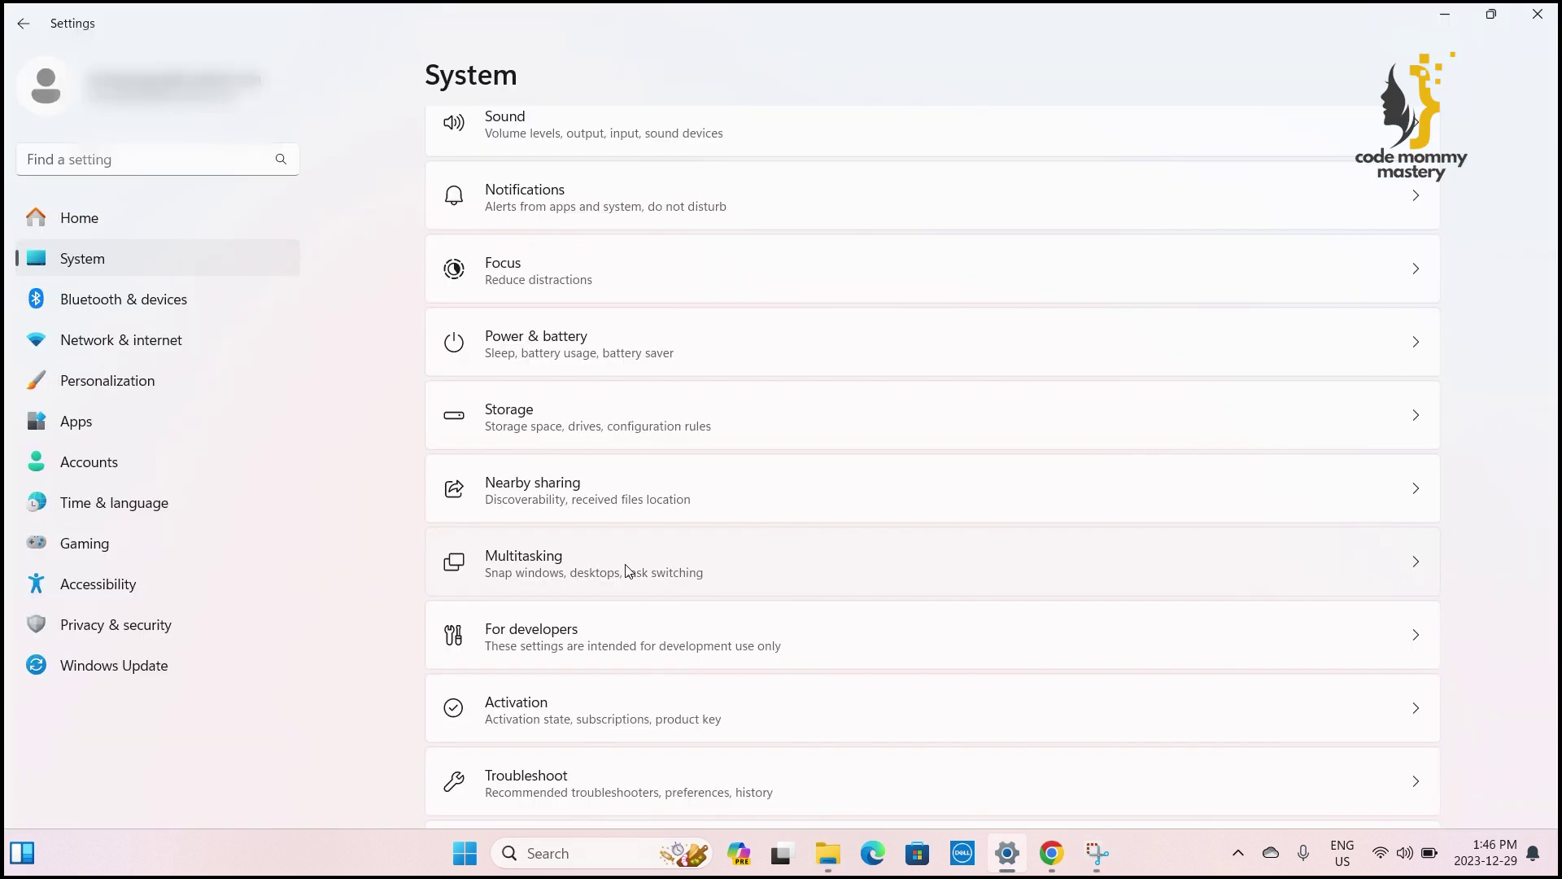
# - Open Control Panel and set its items to be viewed by Category
pyautogui.click(568, 851)
pyautogui.write('contr')
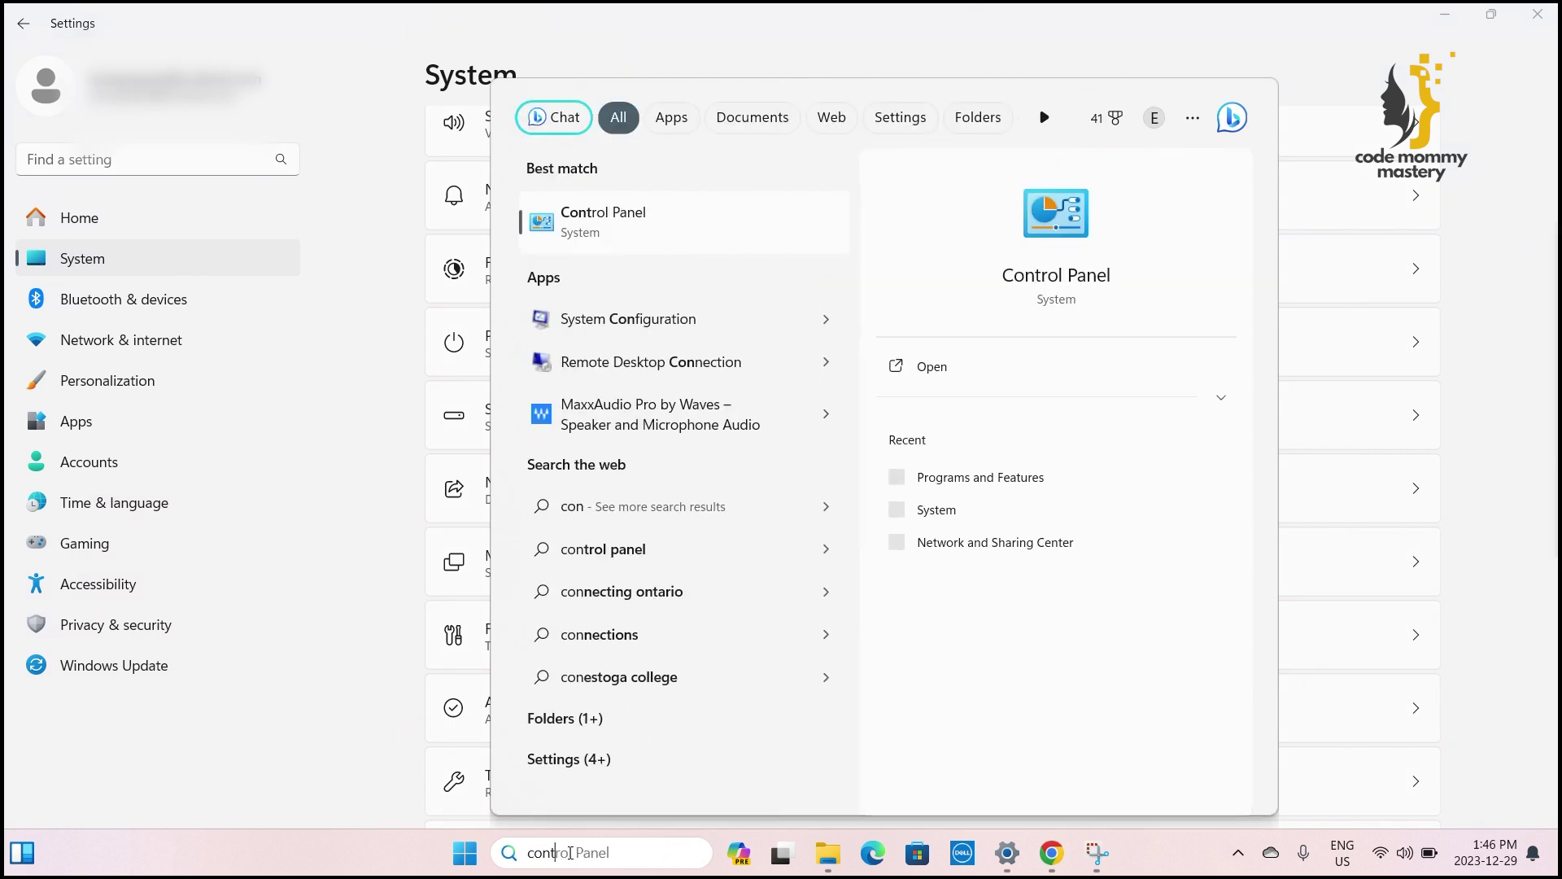
pyautogui.click(724, 222)
pyautogui.click(1288, 265)
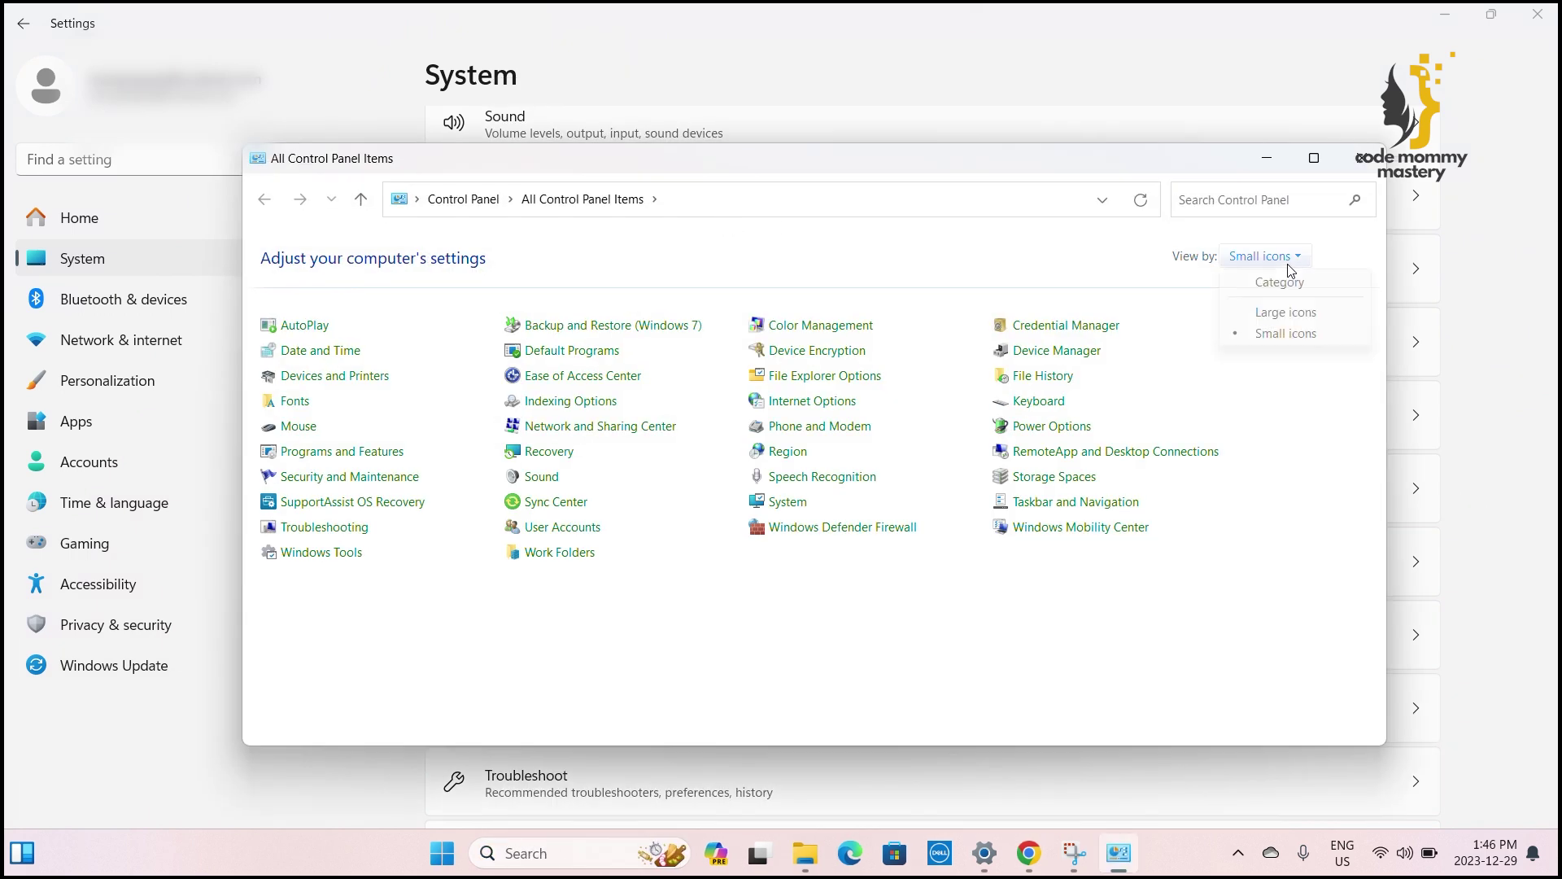
pyautogui.click(1290, 281)
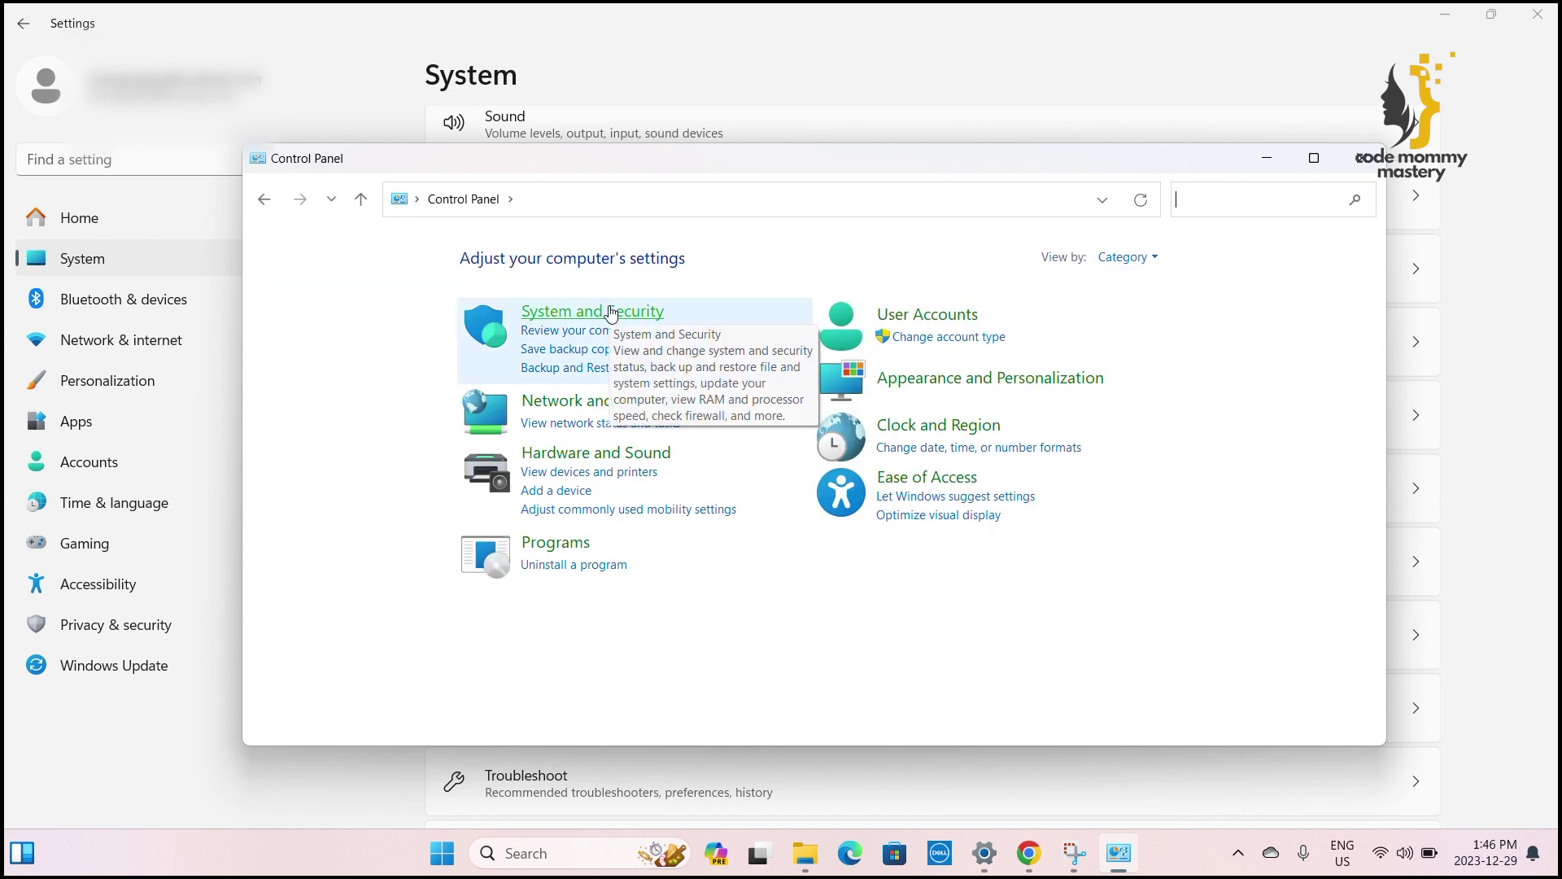
# - Open Environment Variables from the advanced system settings under System and Security, and open the system variable Path for editing
pyautogui.click(561, 315)
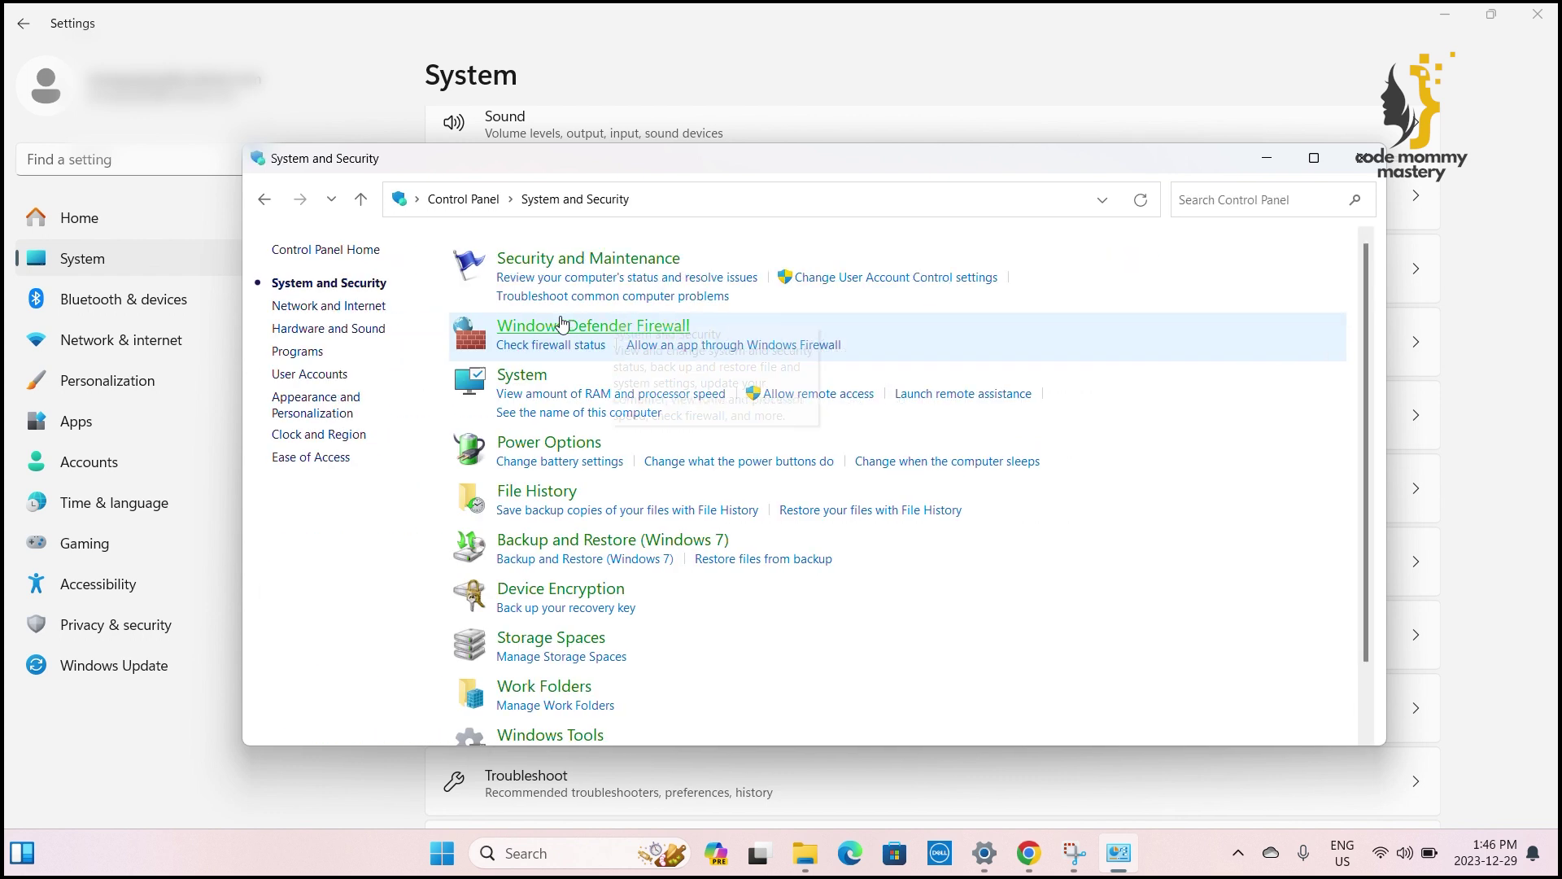
pyautogui.click(534, 375)
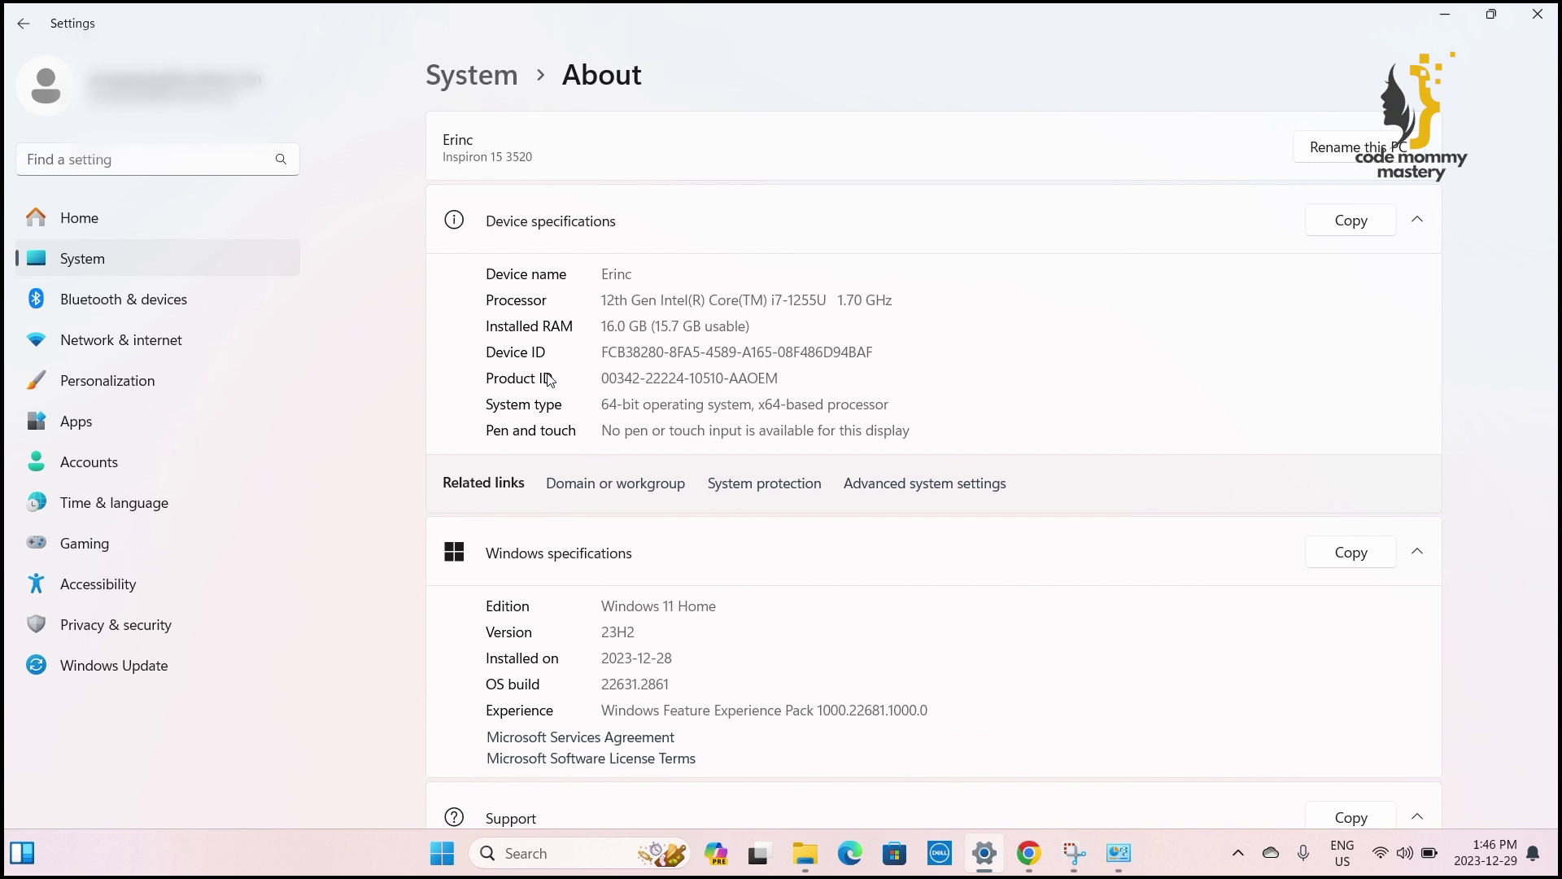
pyautogui.click(906, 485)
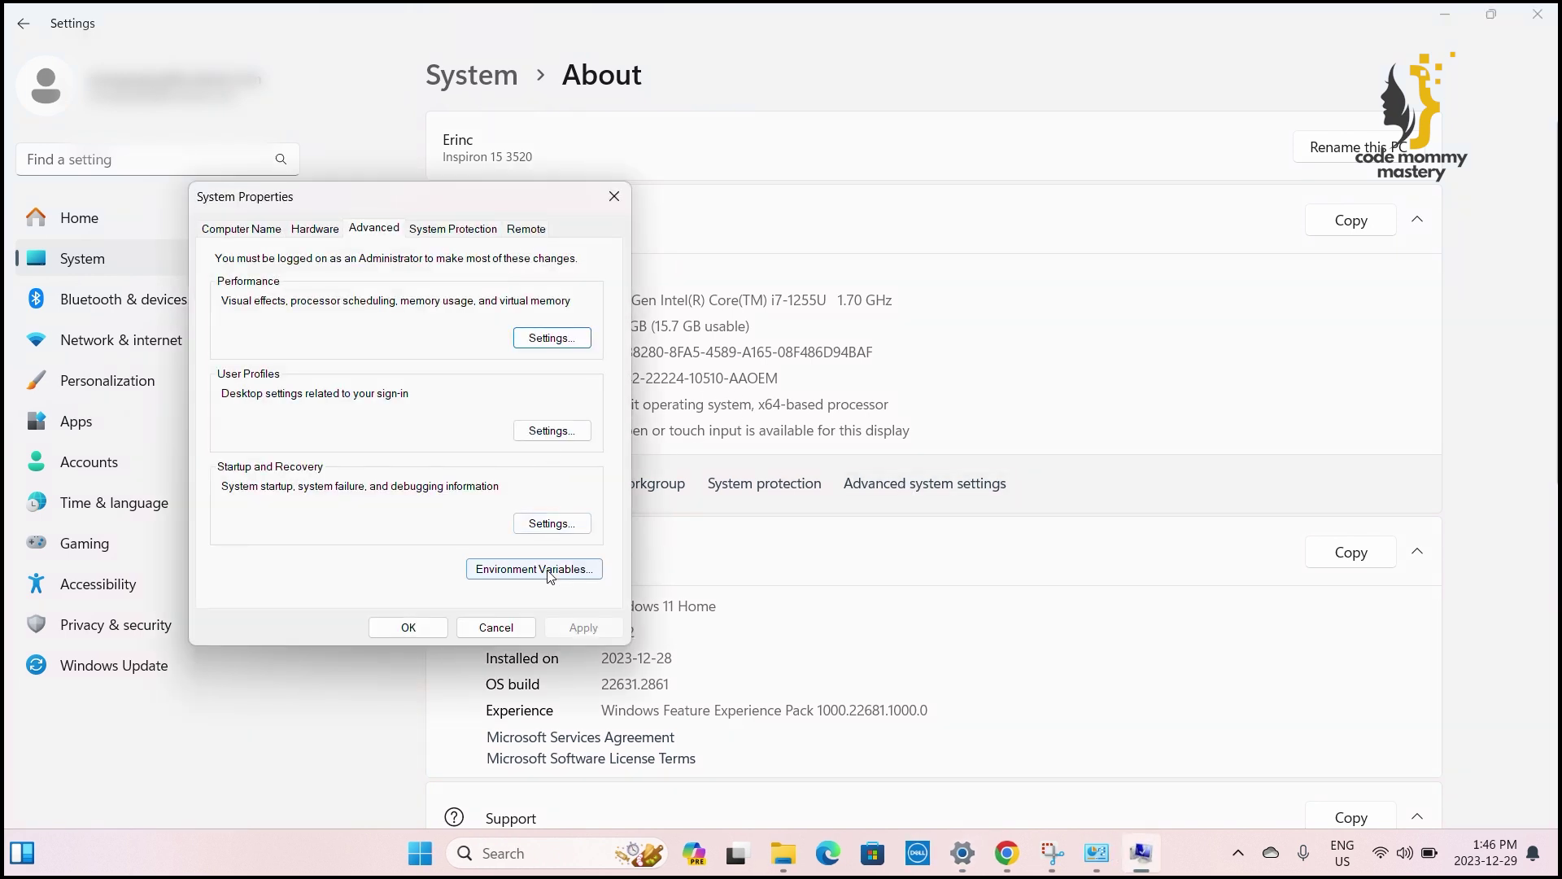
pyautogui.click(549, 571)
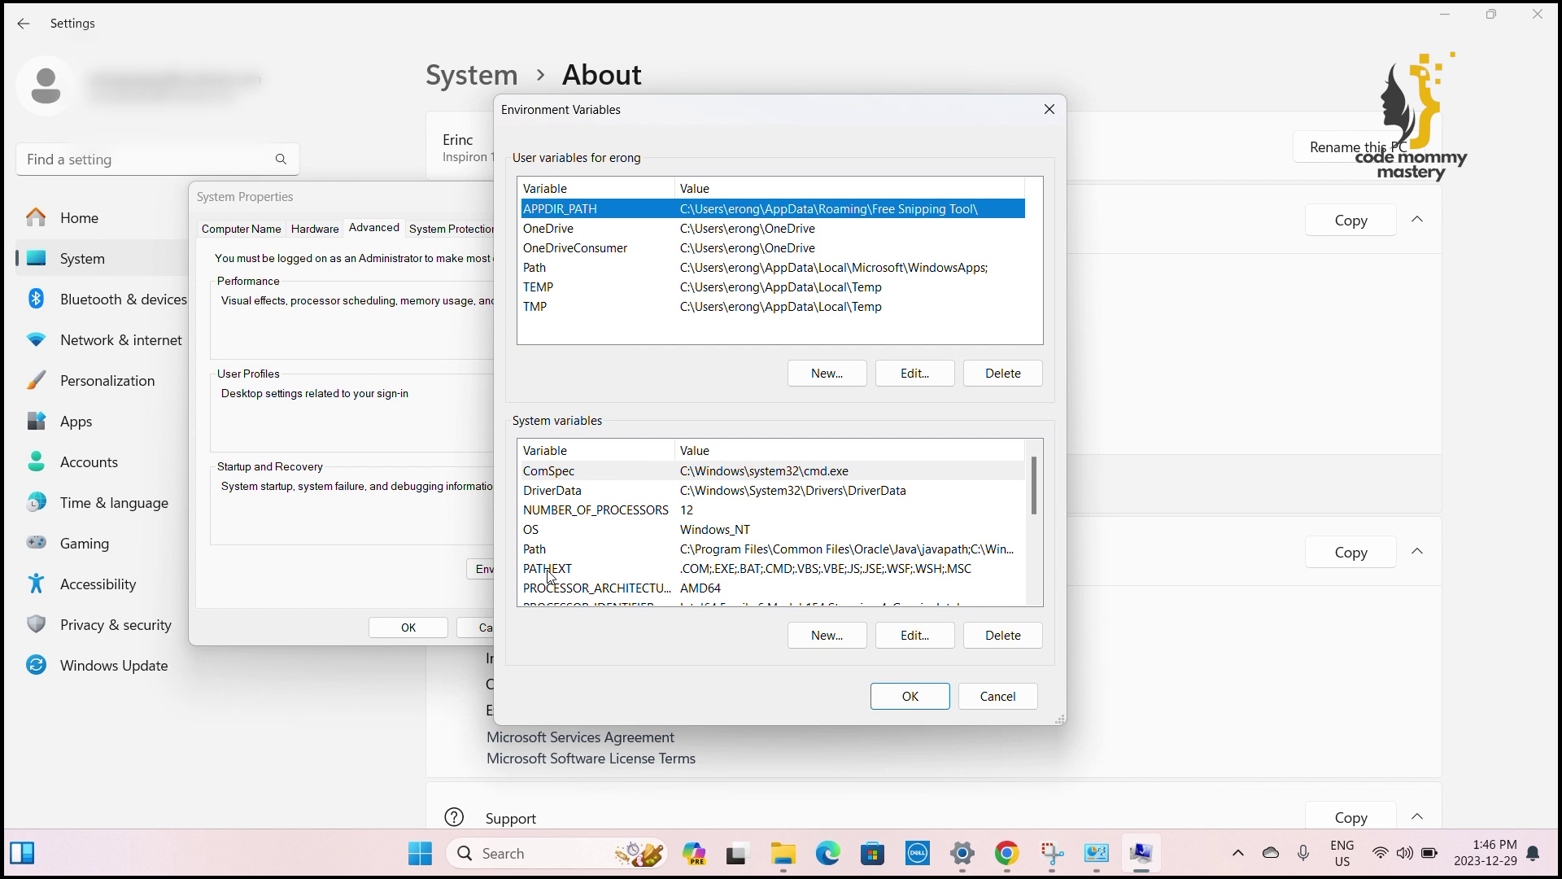
pyautogui.click(747, 551)
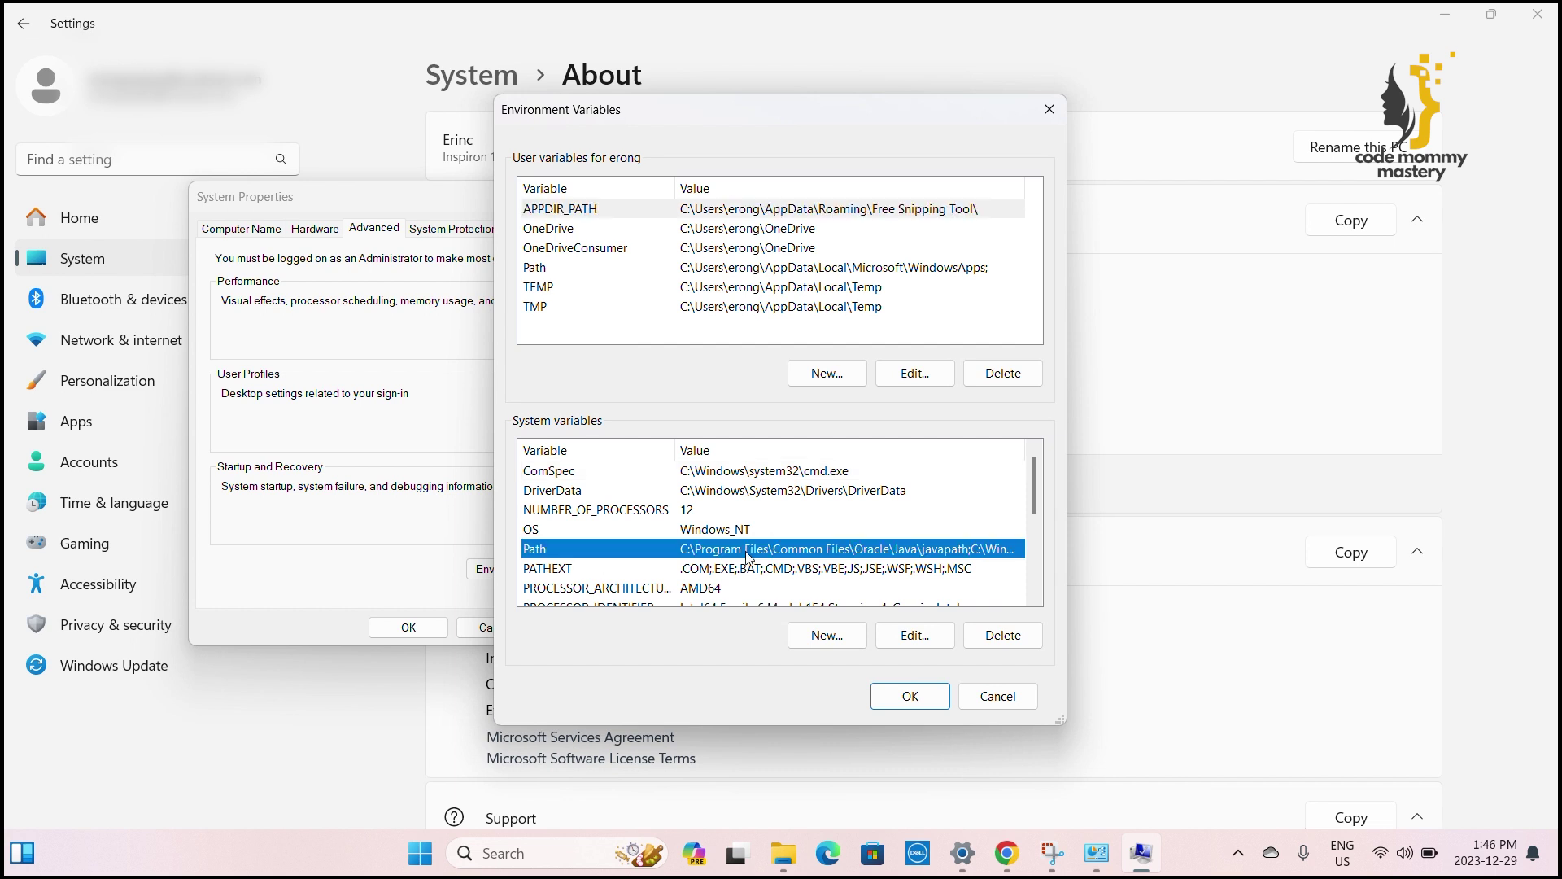
pyautogui.click(930, 642)
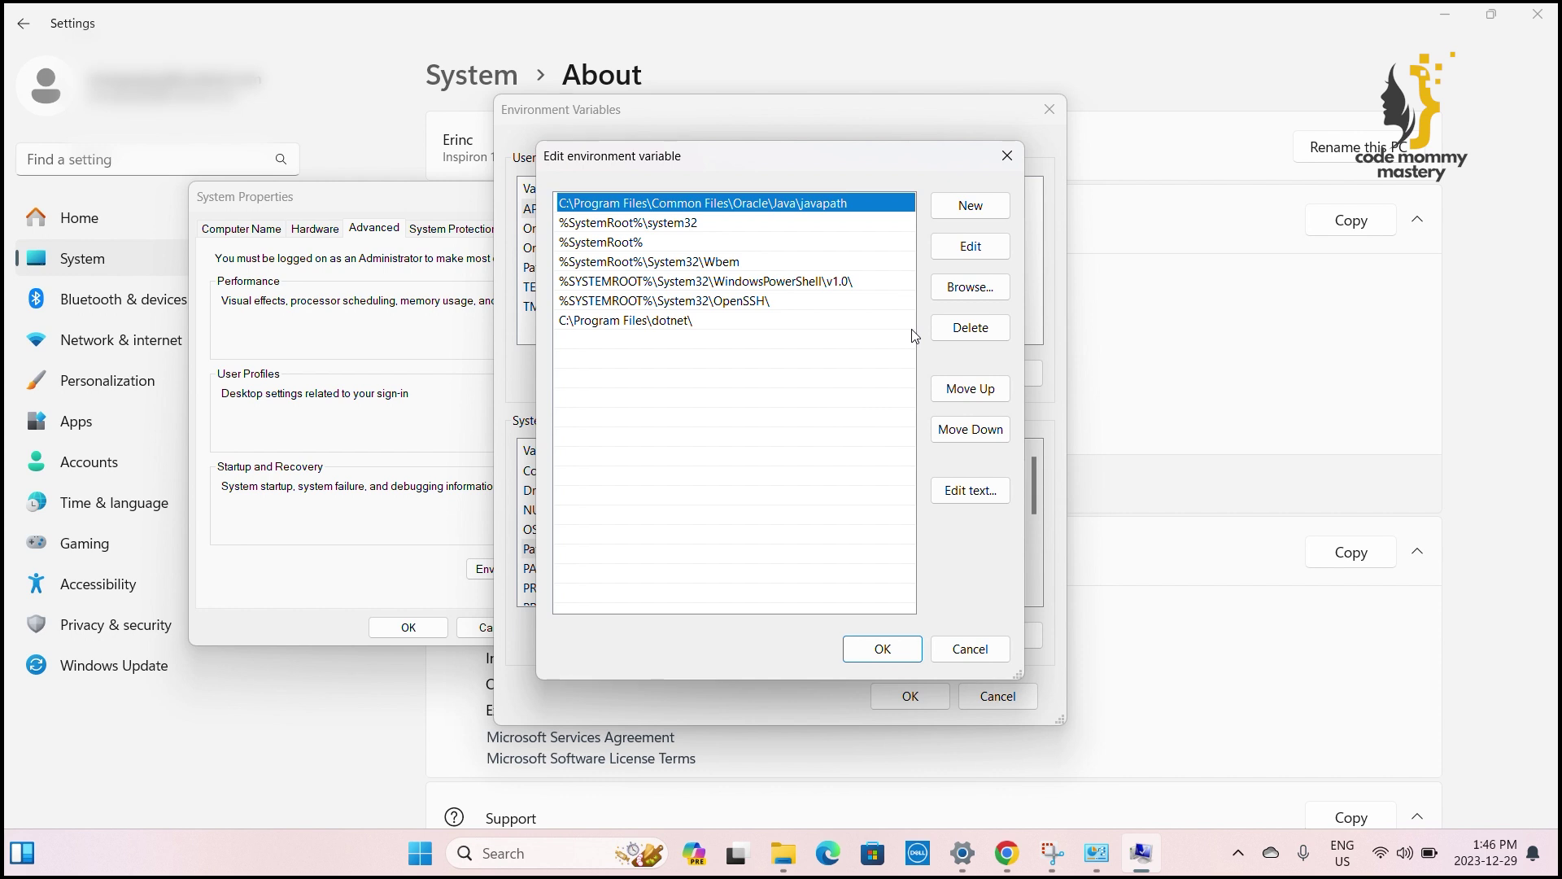
pyautogui.click(807, 339)
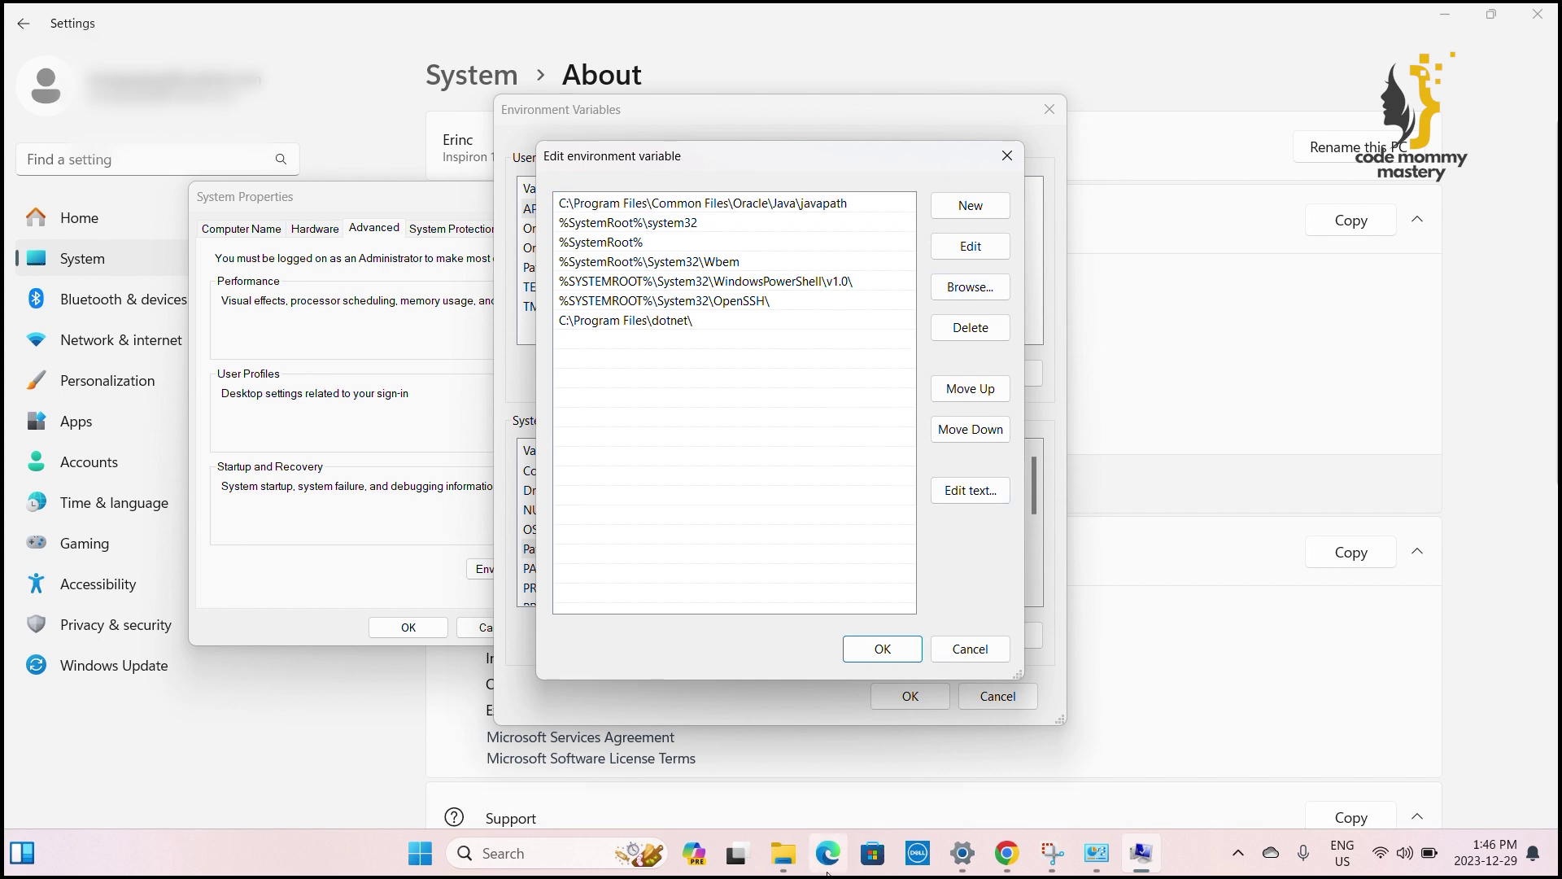
# - Switch to File Explorer, open the bin folder inside jdk-21, and copy its path C:\Program Files\Java\jdk-21\bin
pyautogui.click(785, 867)
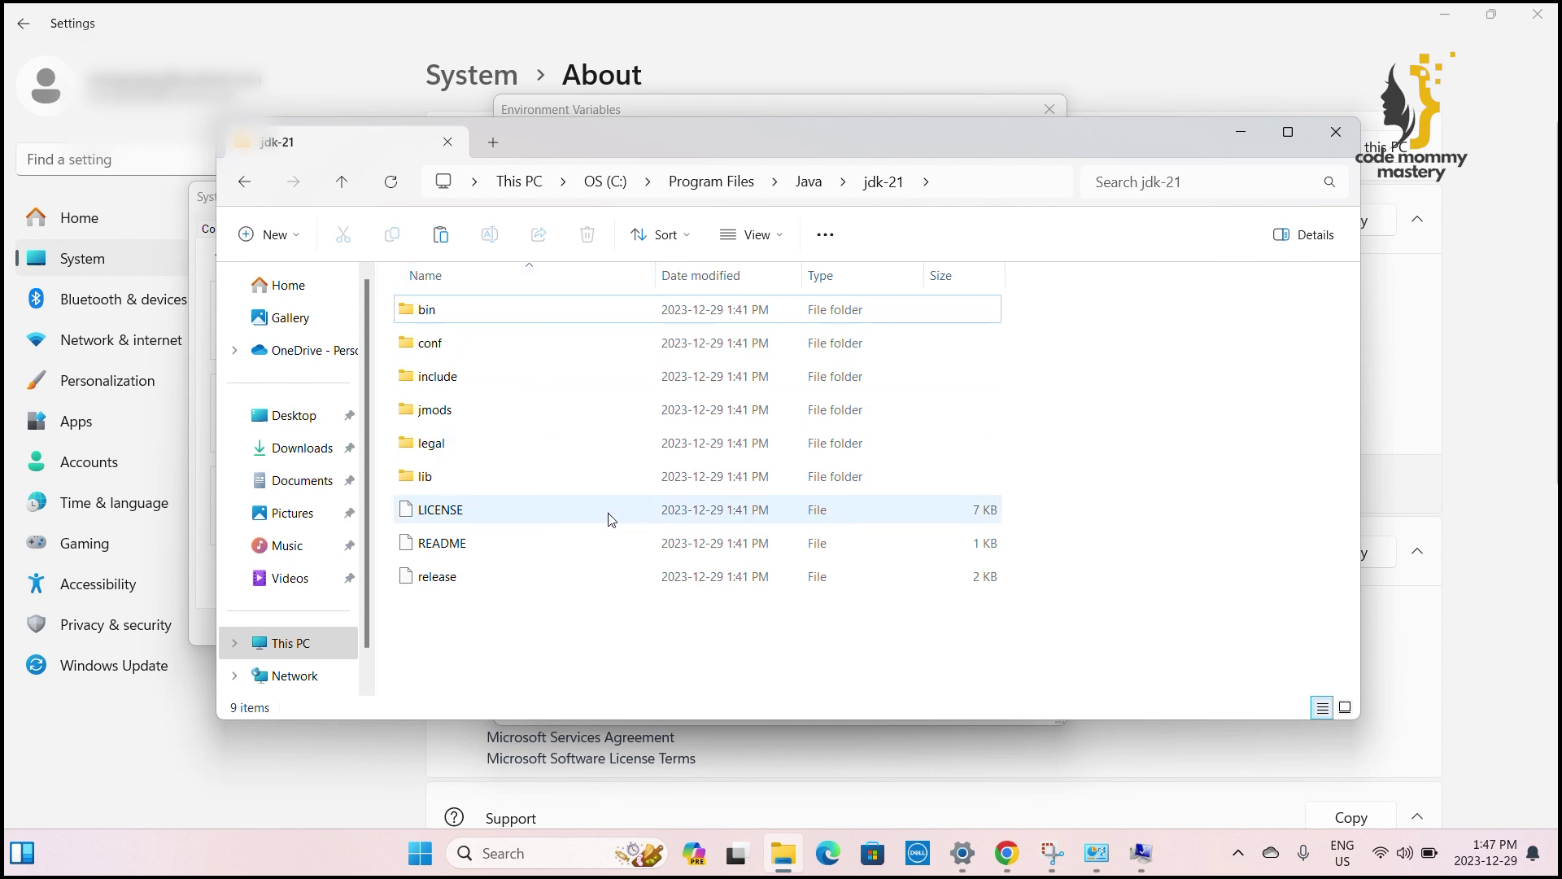
pyautogui.click(940, 182)
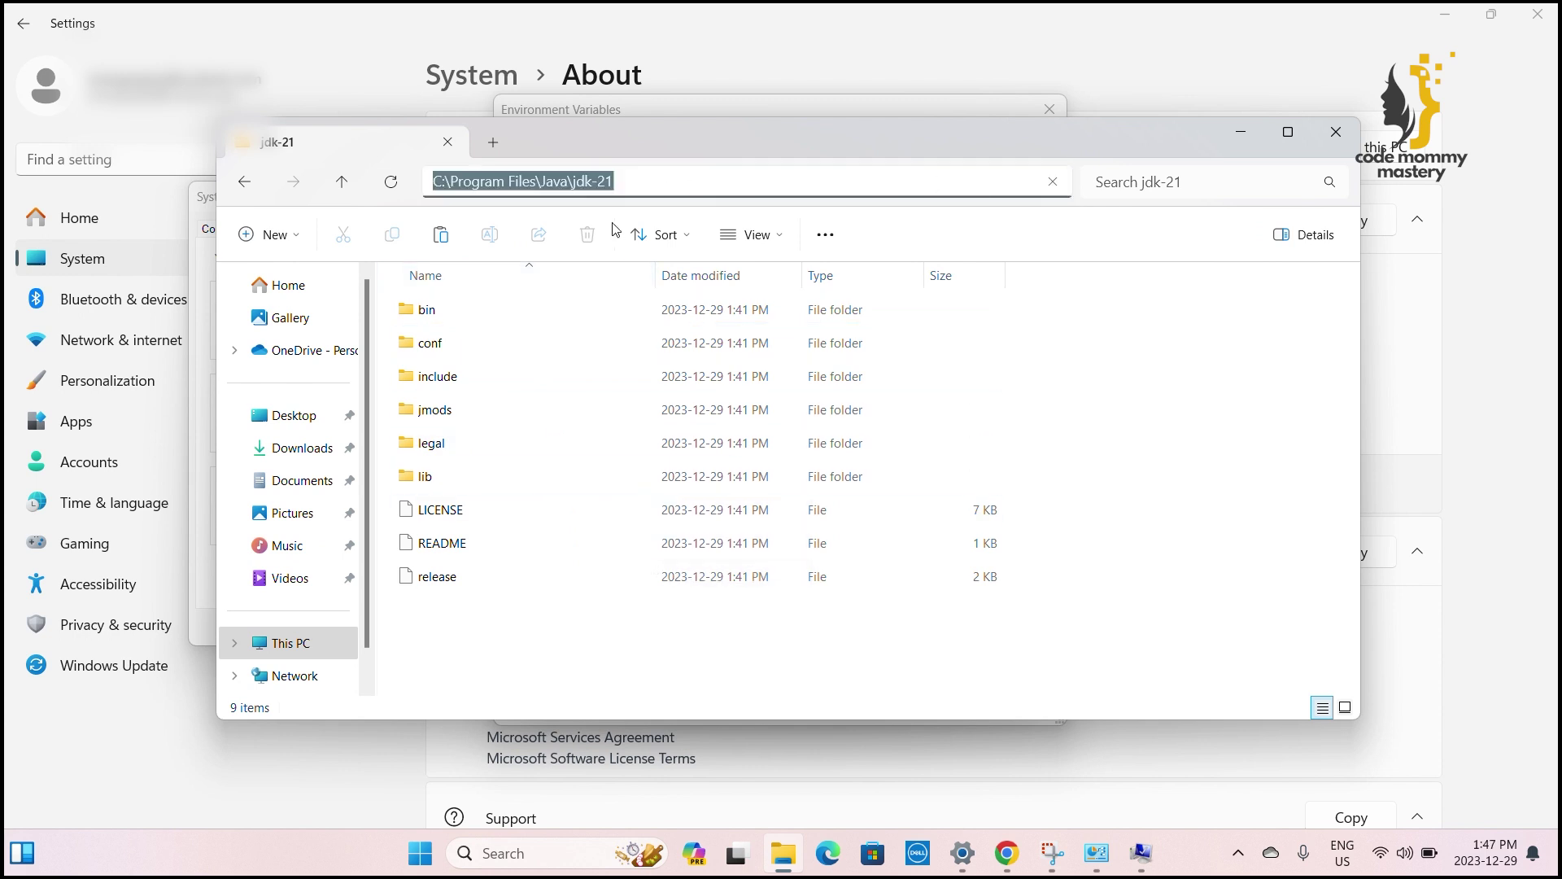
pyautogui.press('Return')
pyautogui.doubleClick(449, 313)
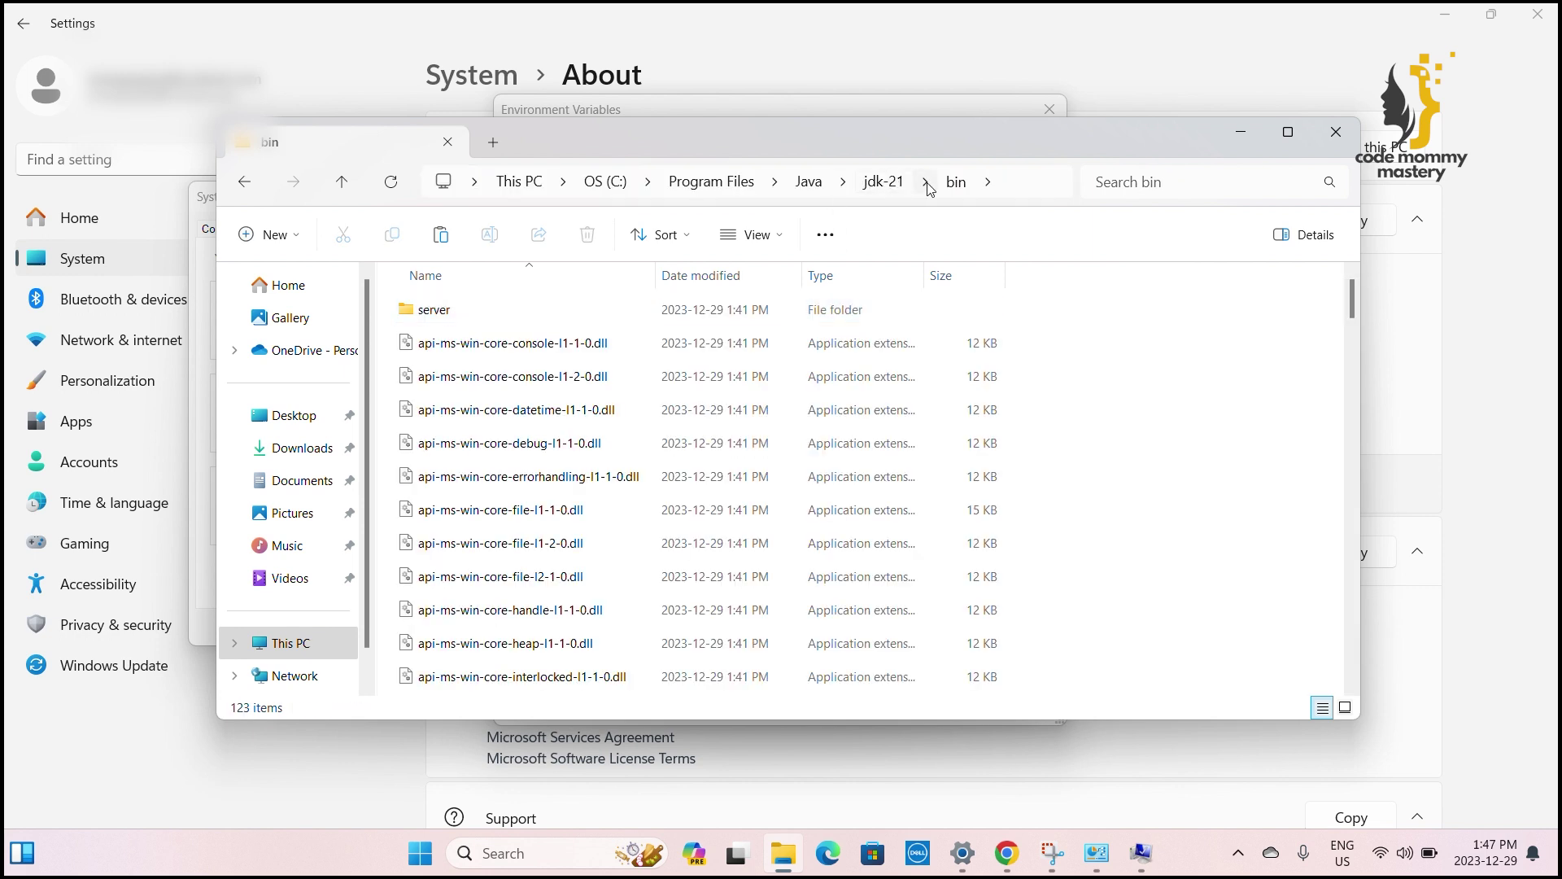
pyautogui.click(988, 181)
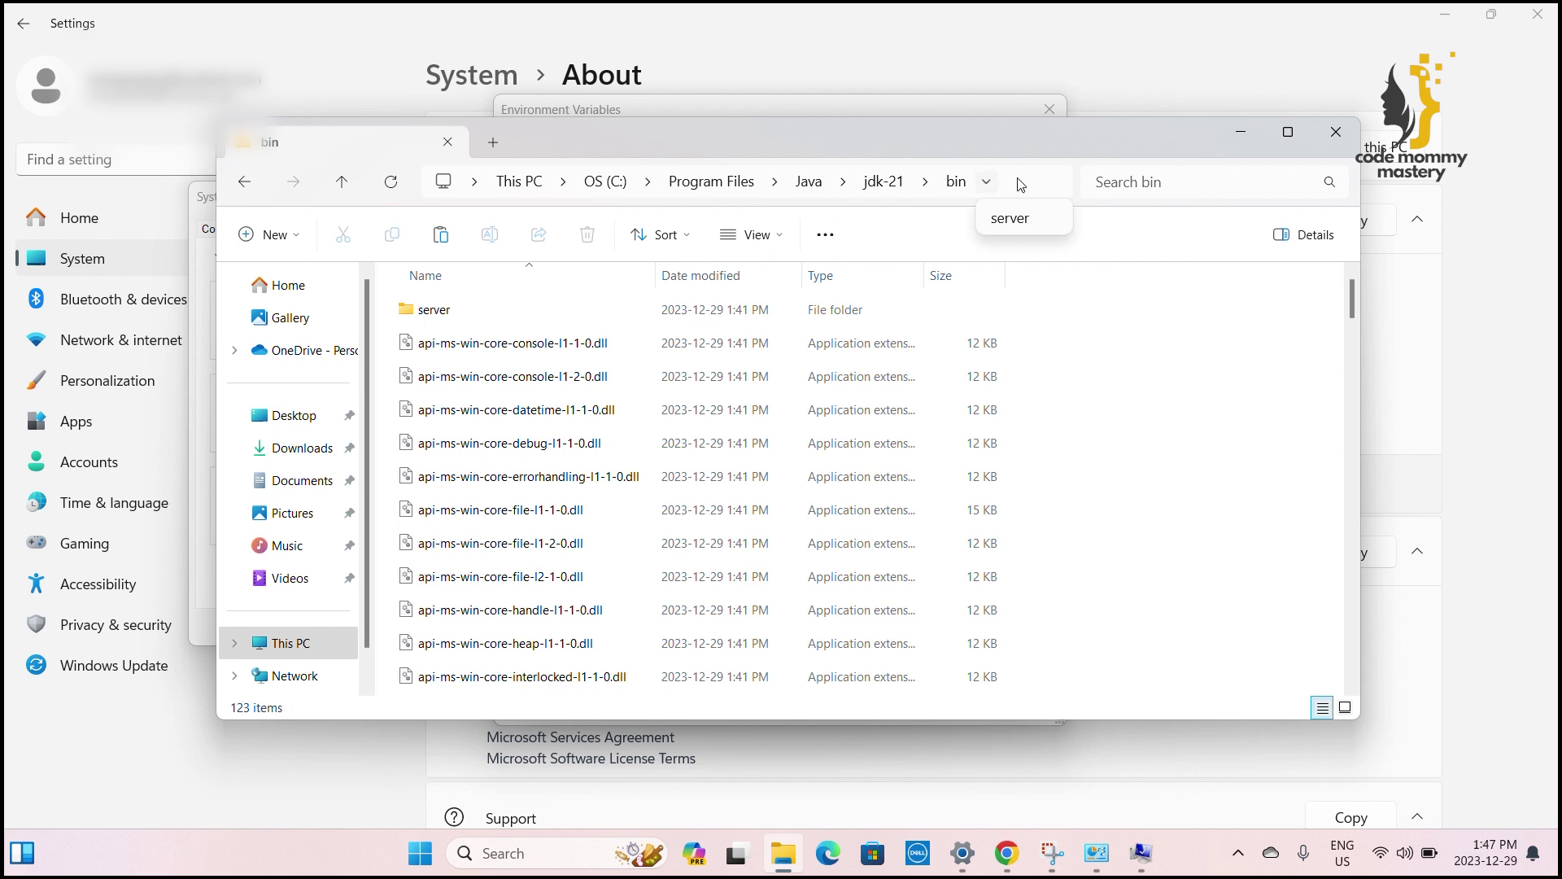
pyautogui.click(1020, 184)
pyautogui.click(1016, 182)
pyautogui.hotkey('ctrl', 'c')
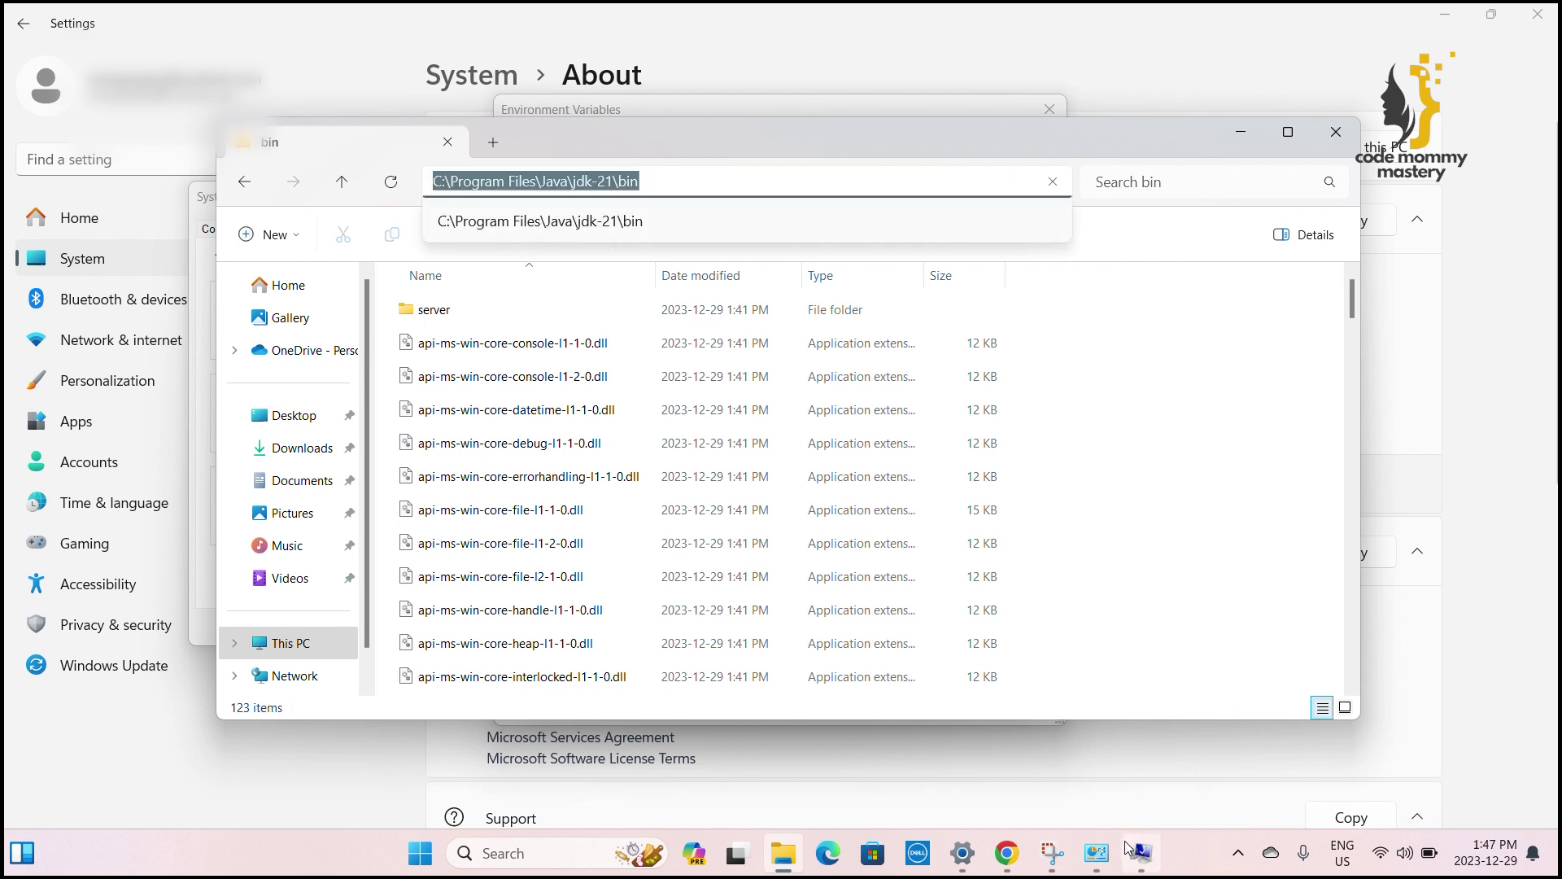
# - Add C:\Program Files\Java\jdk-21\bin as a new entry in the system variable Path and accept the edit
pyautogui.click(1154, 861)
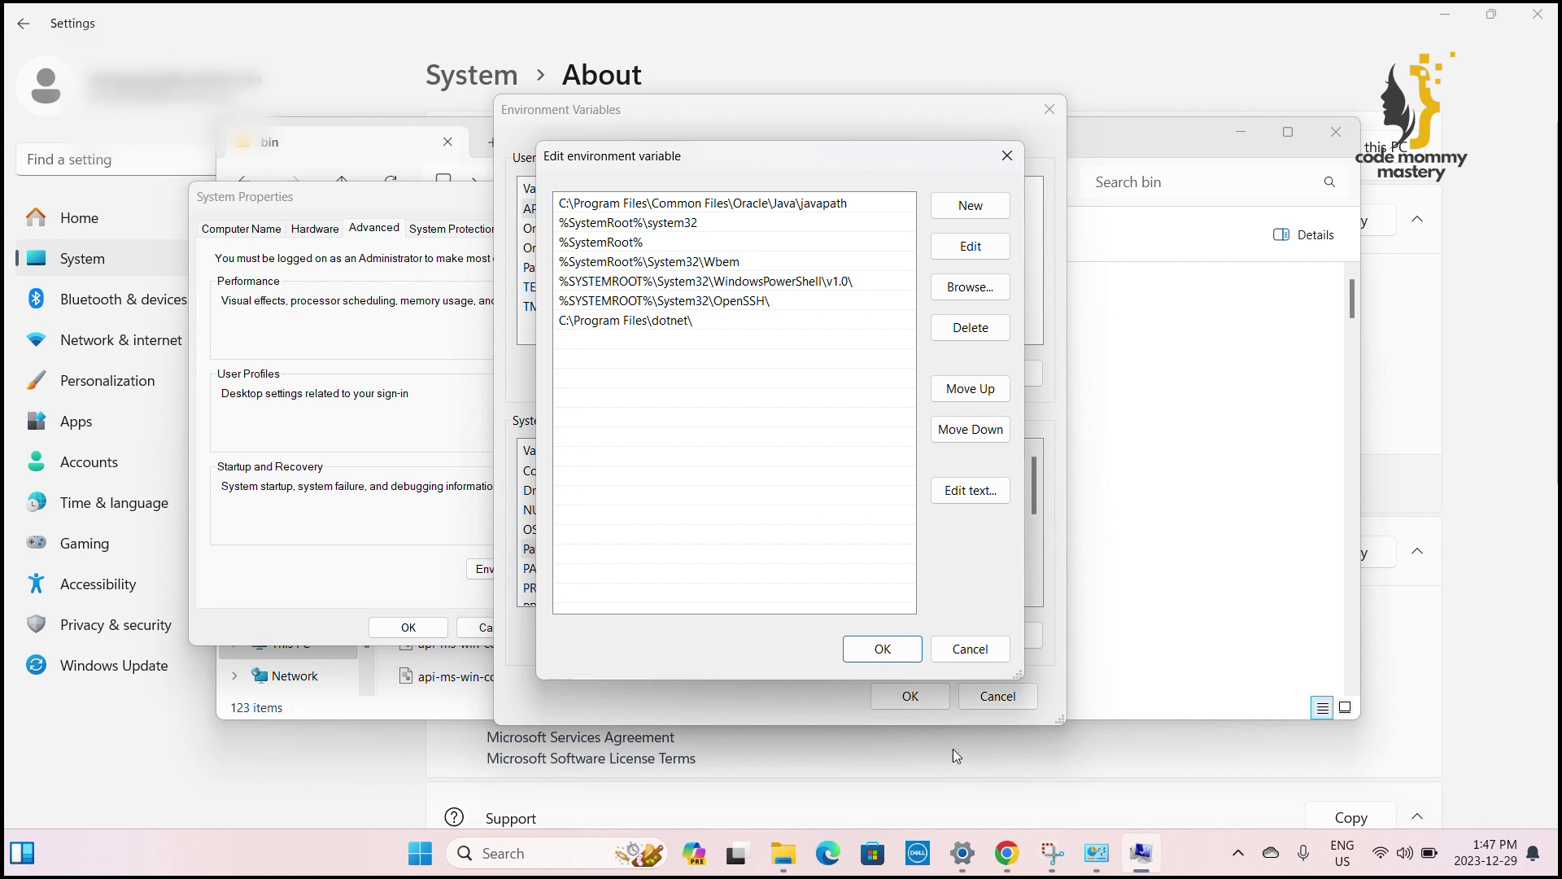
pyautogui.doubleClick(663, 341)
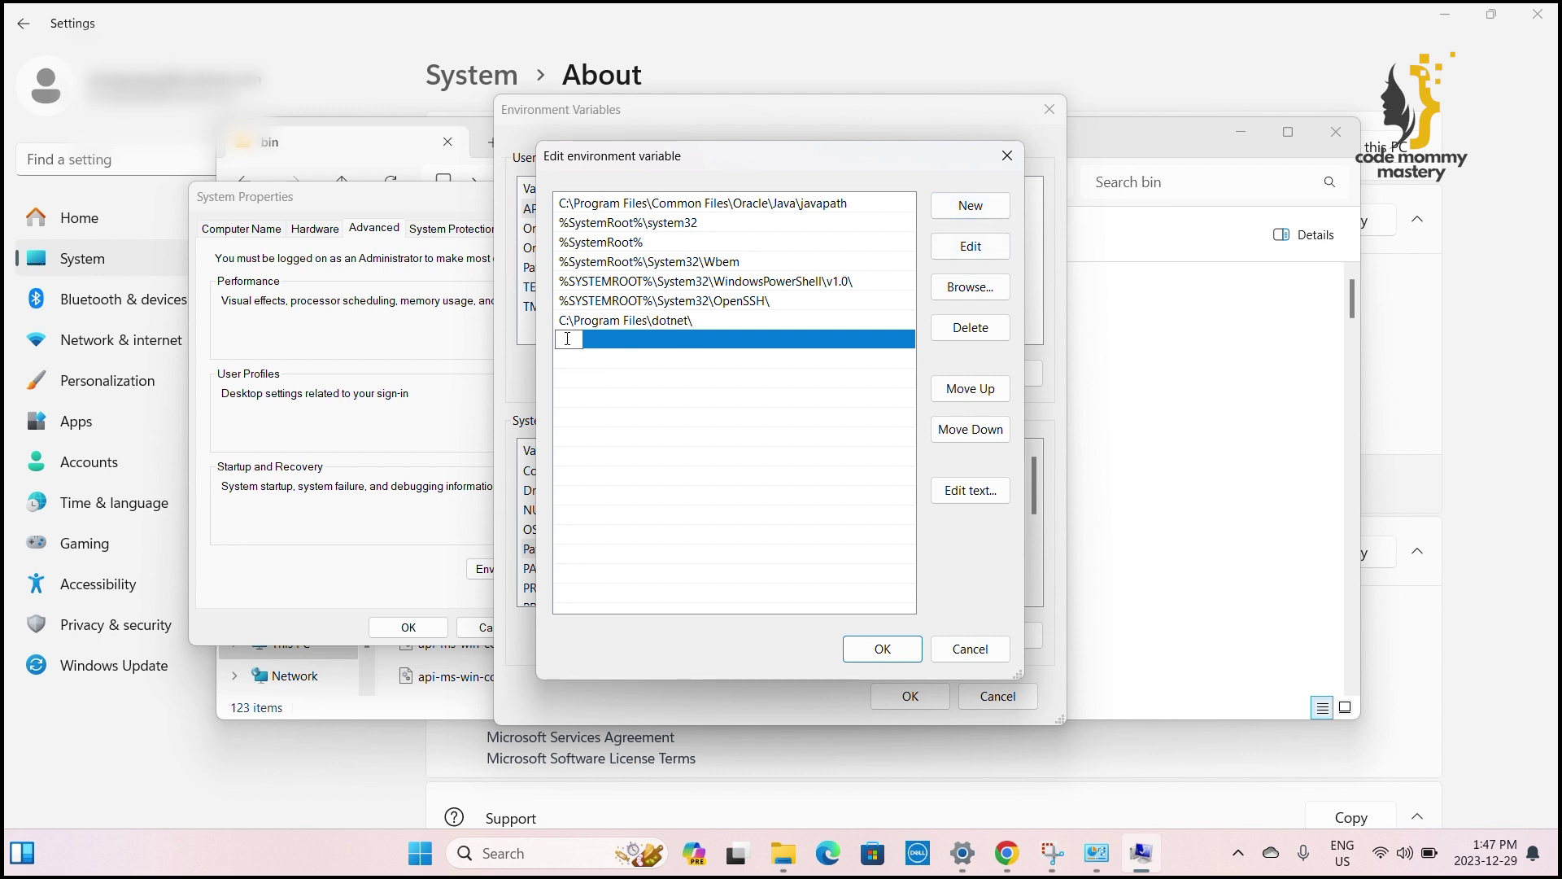
pyautogui.hotkey('ctrl', 'v')
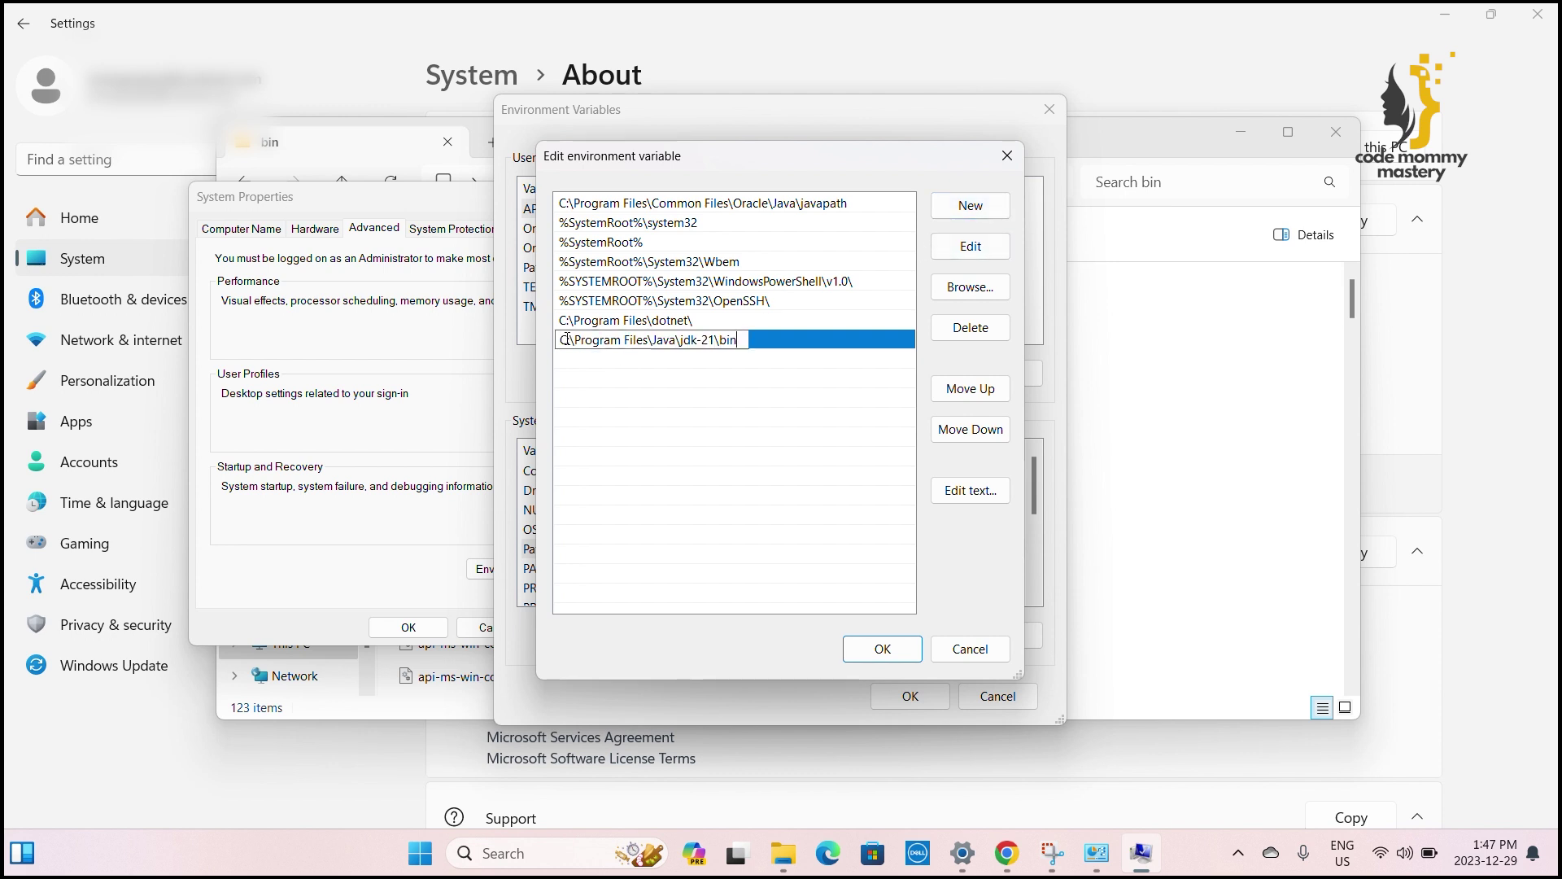
pyautogui.click(797, 351)
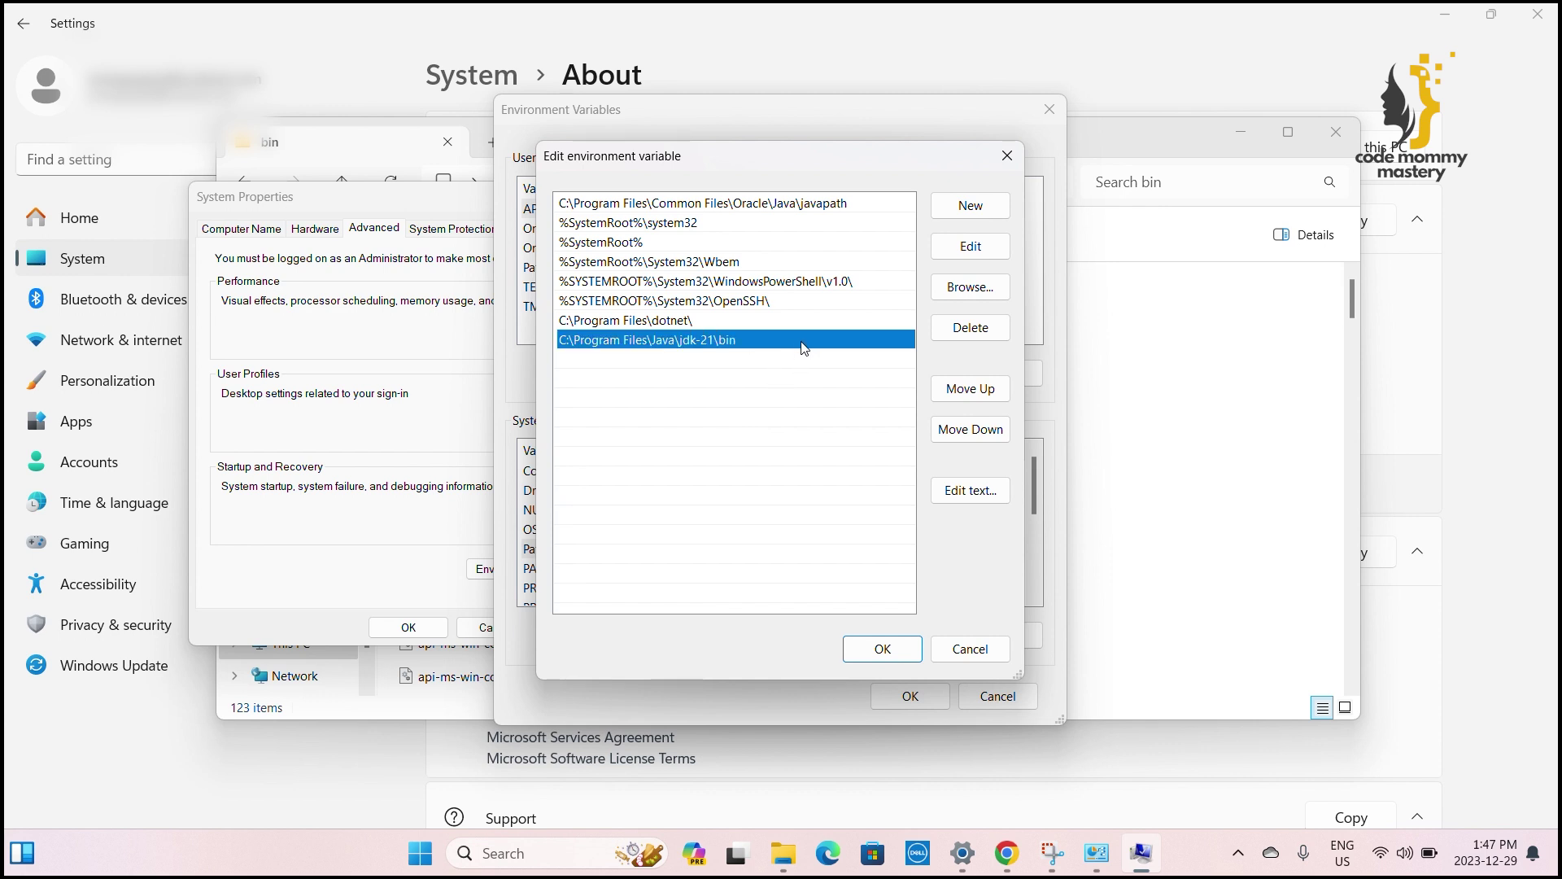
pyautogui.click(742, 372)
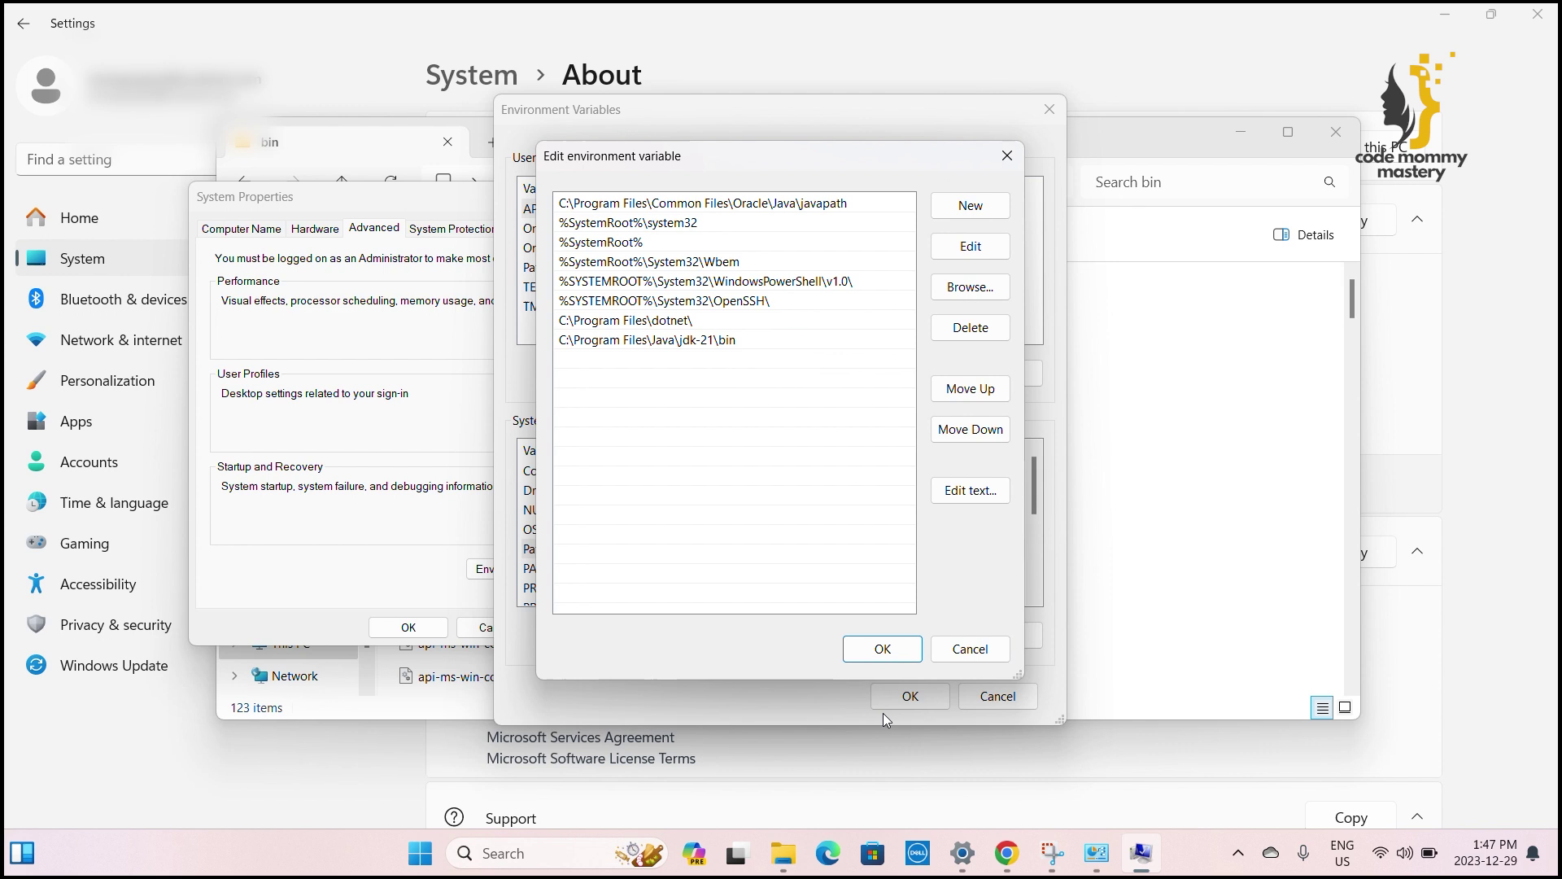
pyautogui.click(864, 649)
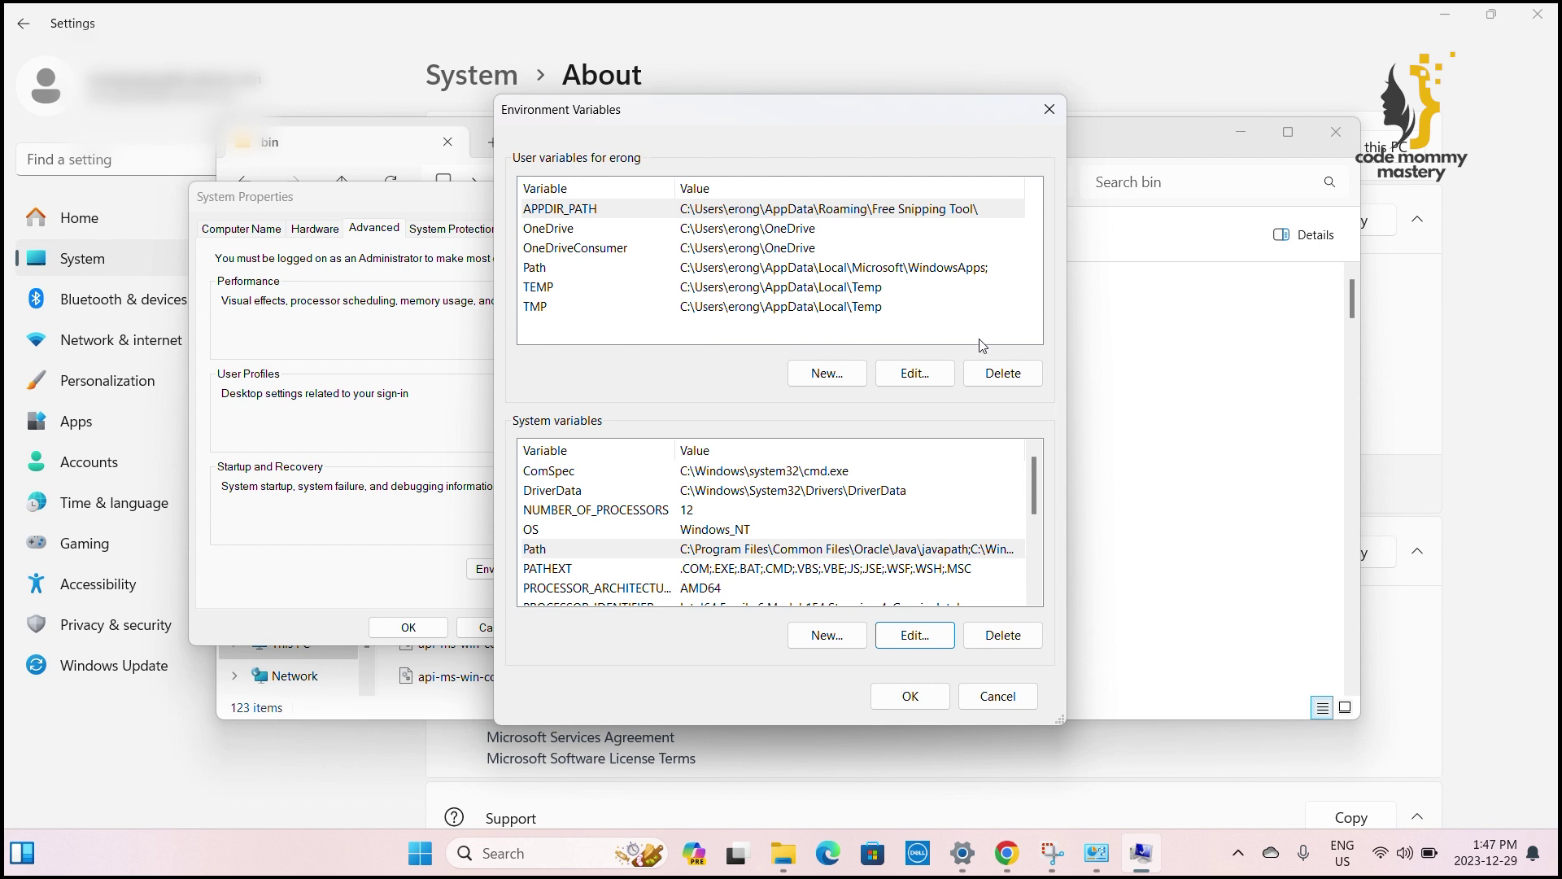
# - Create a new user variable and enter JAVA_HOME as its name
pyautogui.click(826, 372)
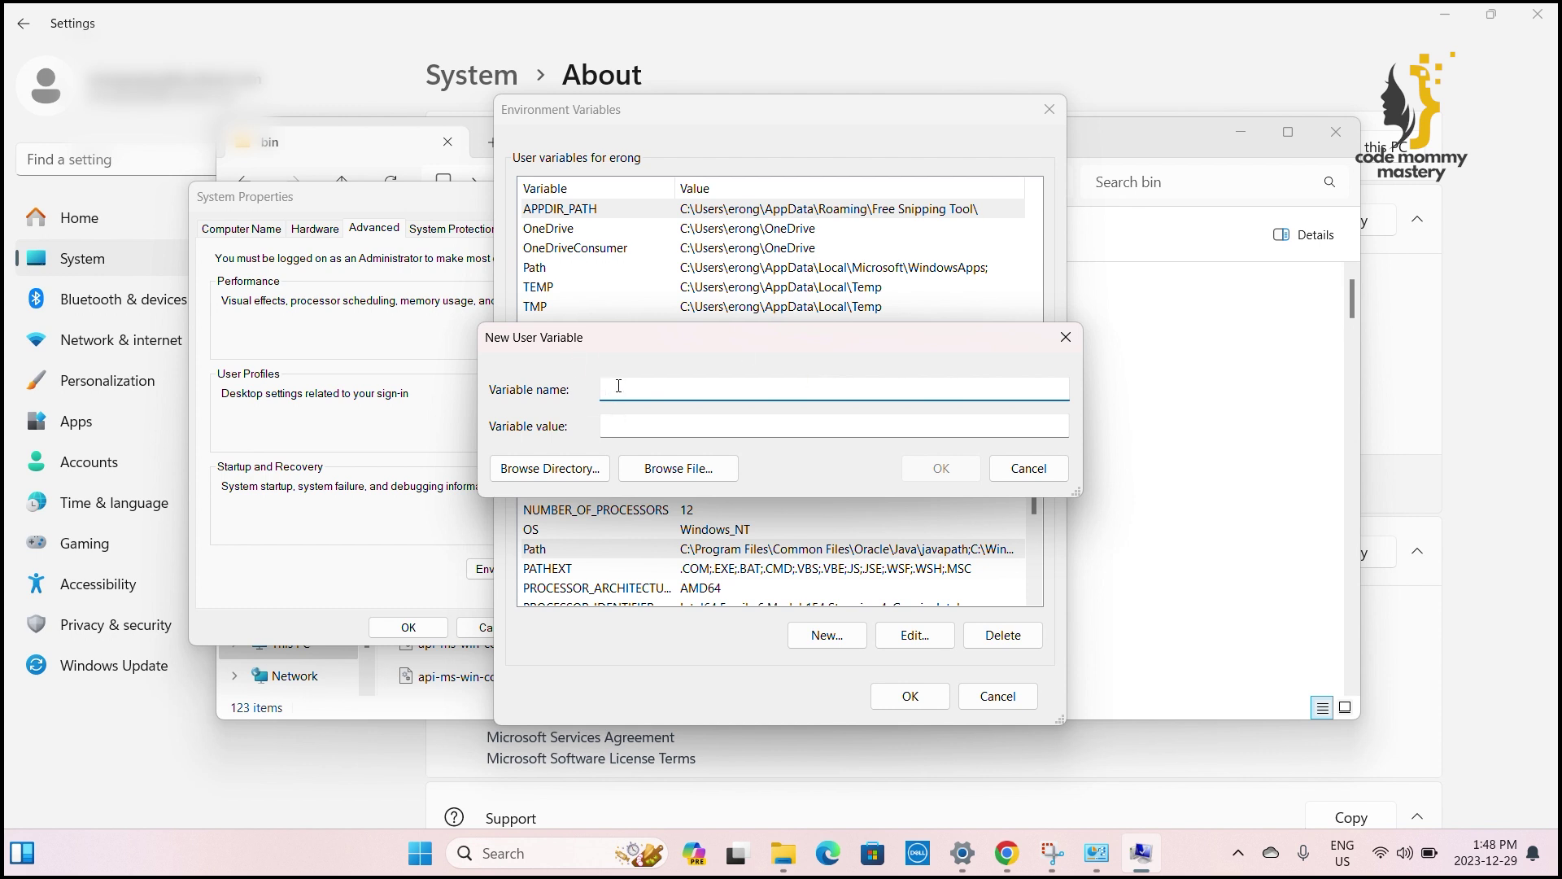
pyautogui.write('JAVA_HOME')
pyautogui.moveTo(676, 387); pyautogui.dragTo(603, 388)
pyautogui.click(692, 385)
# - Switch to File Explorer, go up to the jdk-21 folder, and copy its path C:\Program Files\Java\jdk-21
pyautogui.click(782, 853)
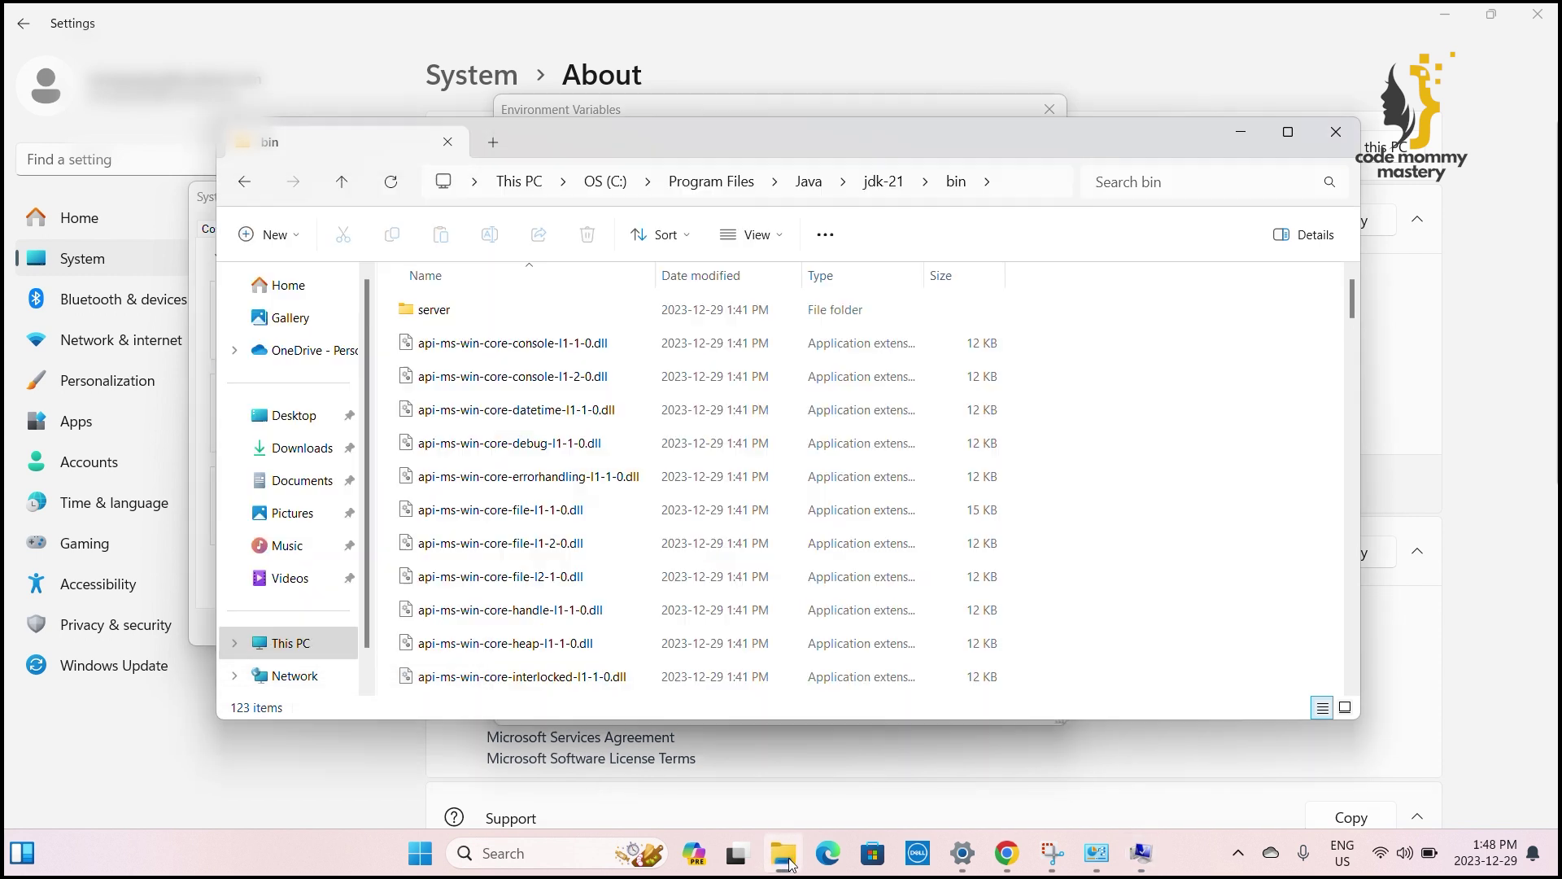
pyautogui.click(883, 186)
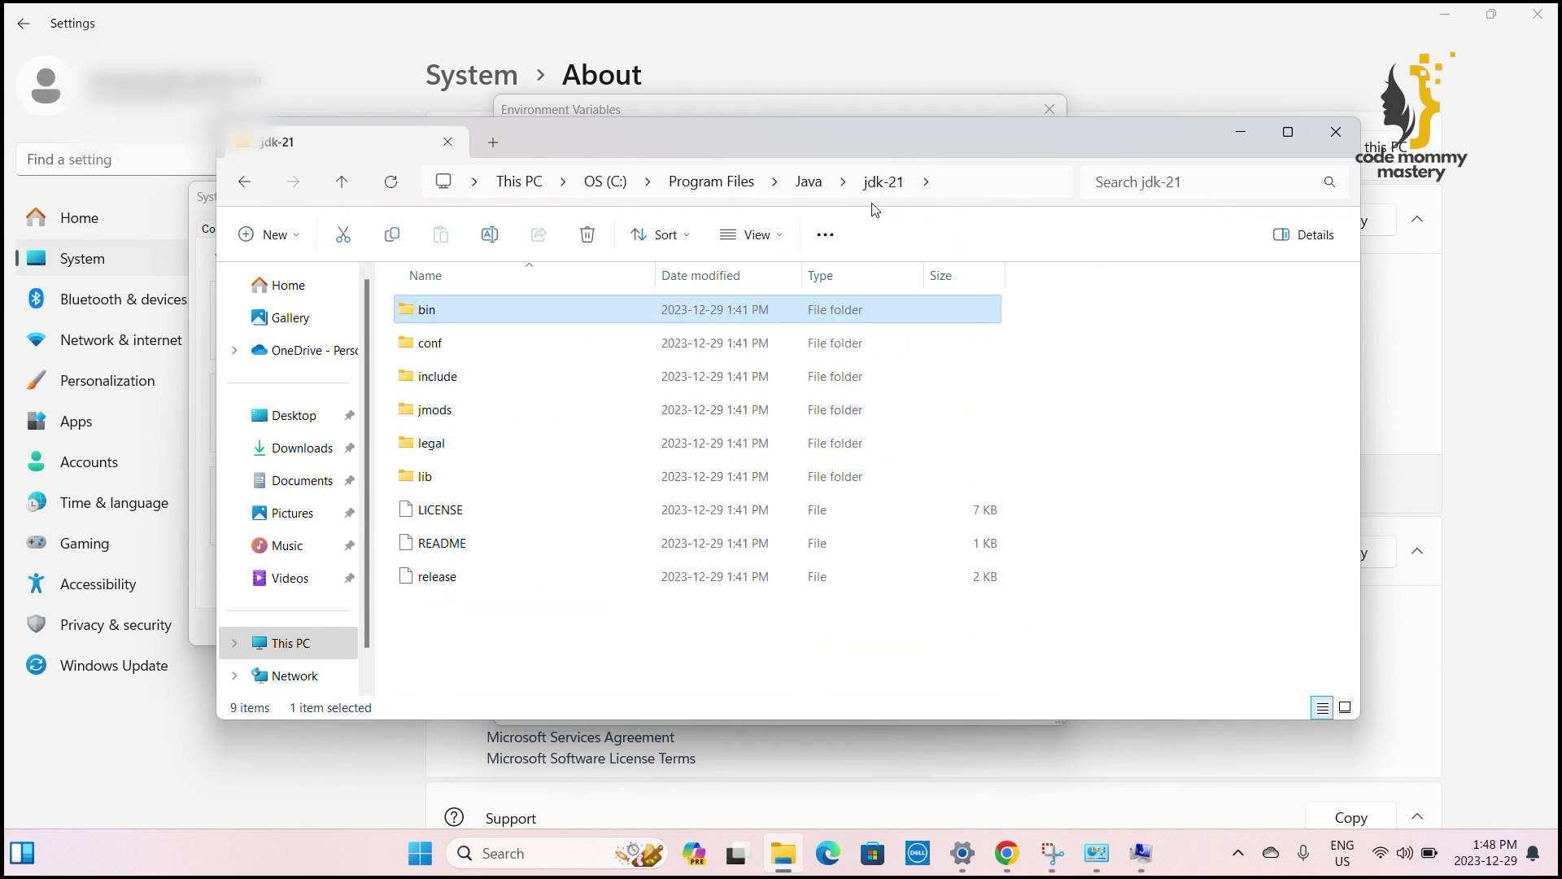
pyautogui.click(968, 187)
pyautogui.hotkey('ctrl', 'c')
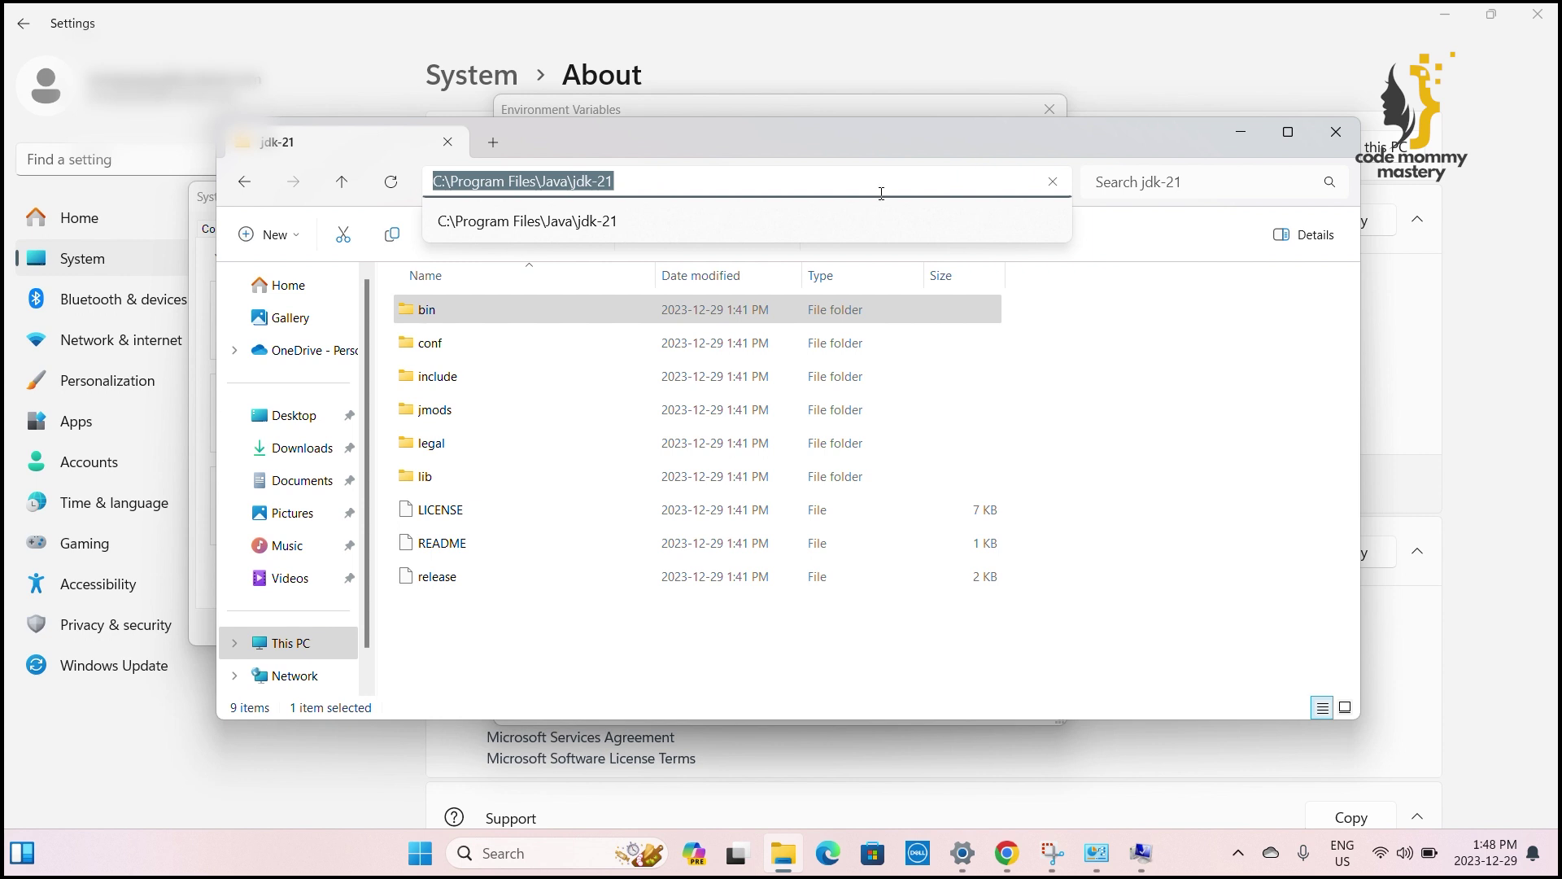
# - Set the JAVA_HOME value to C:\Program Files\Java\jdk-21 and save the environment variables and system properties
pyautogui.click(1143, 860)
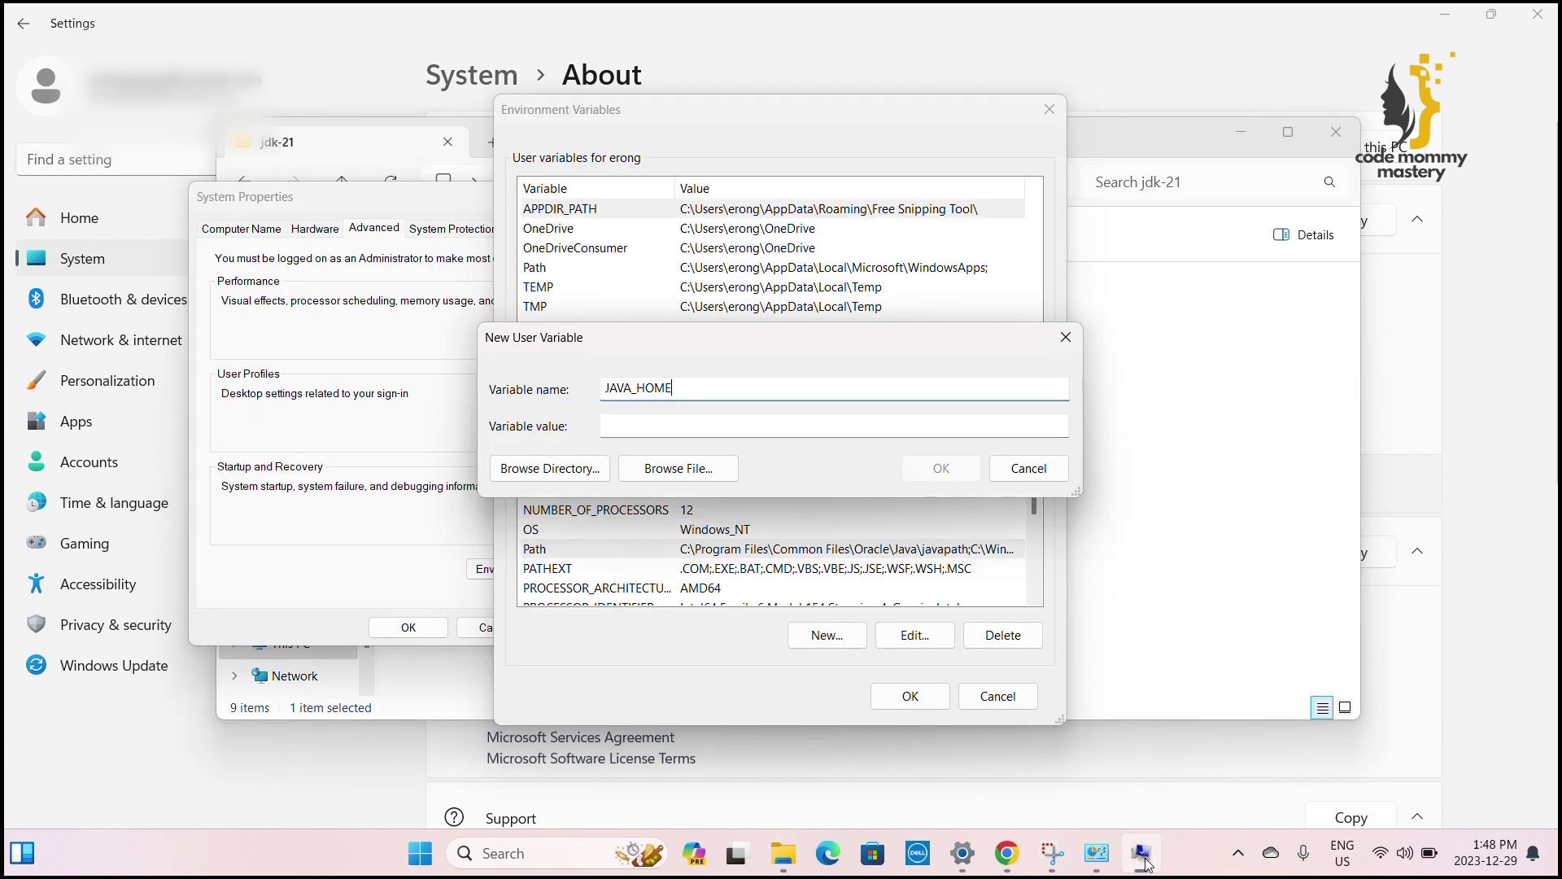
pyautogui.click(635, 425)
pyautogui.hotkey('ctrl', 'v')
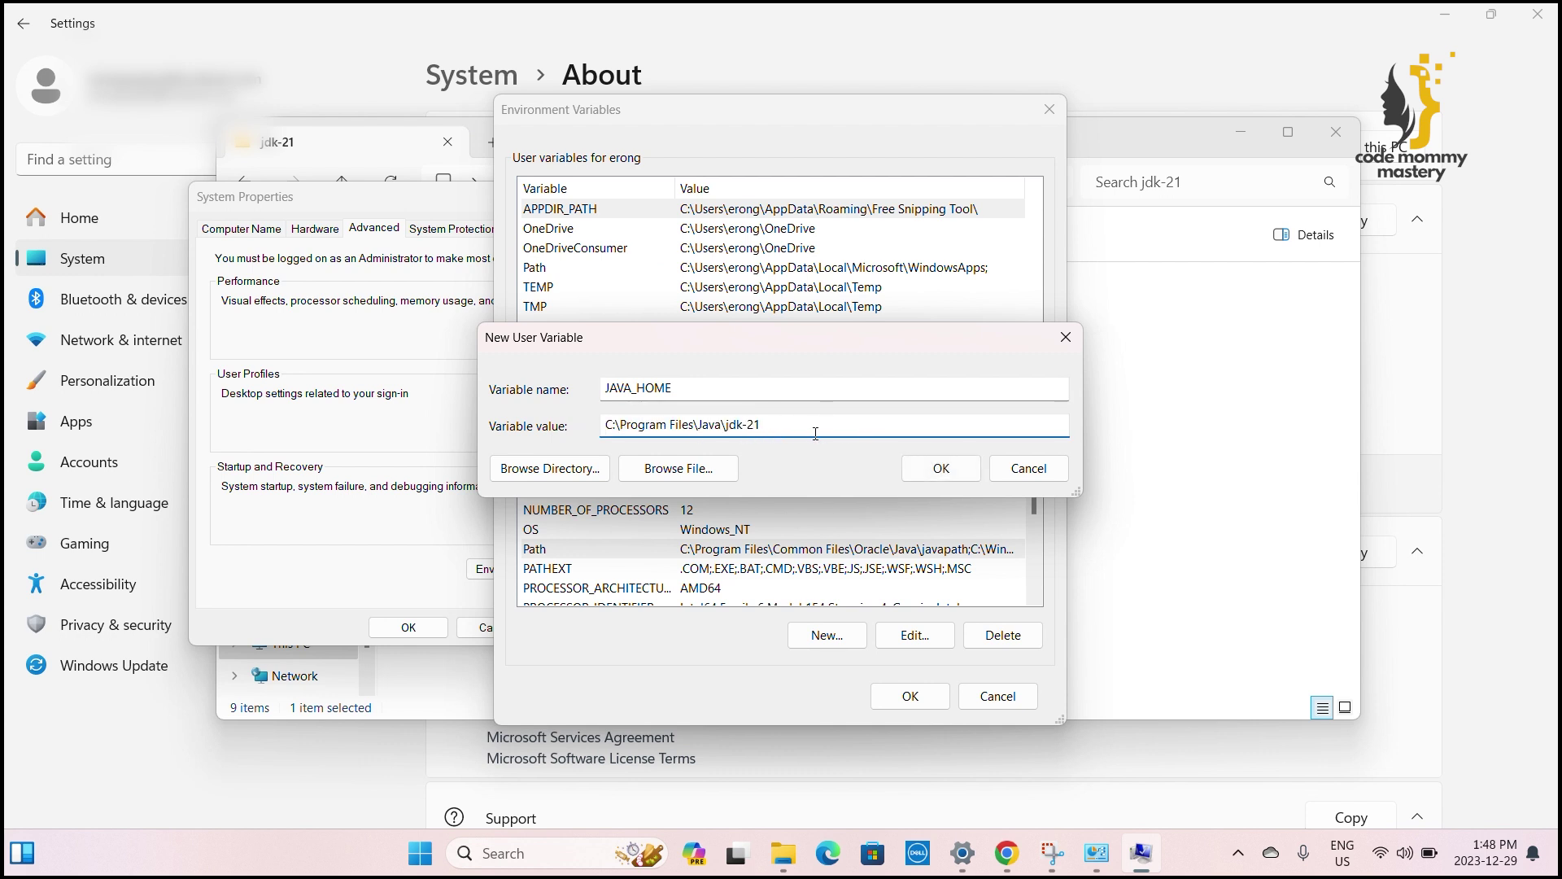
pyautogui.click(932, 467)
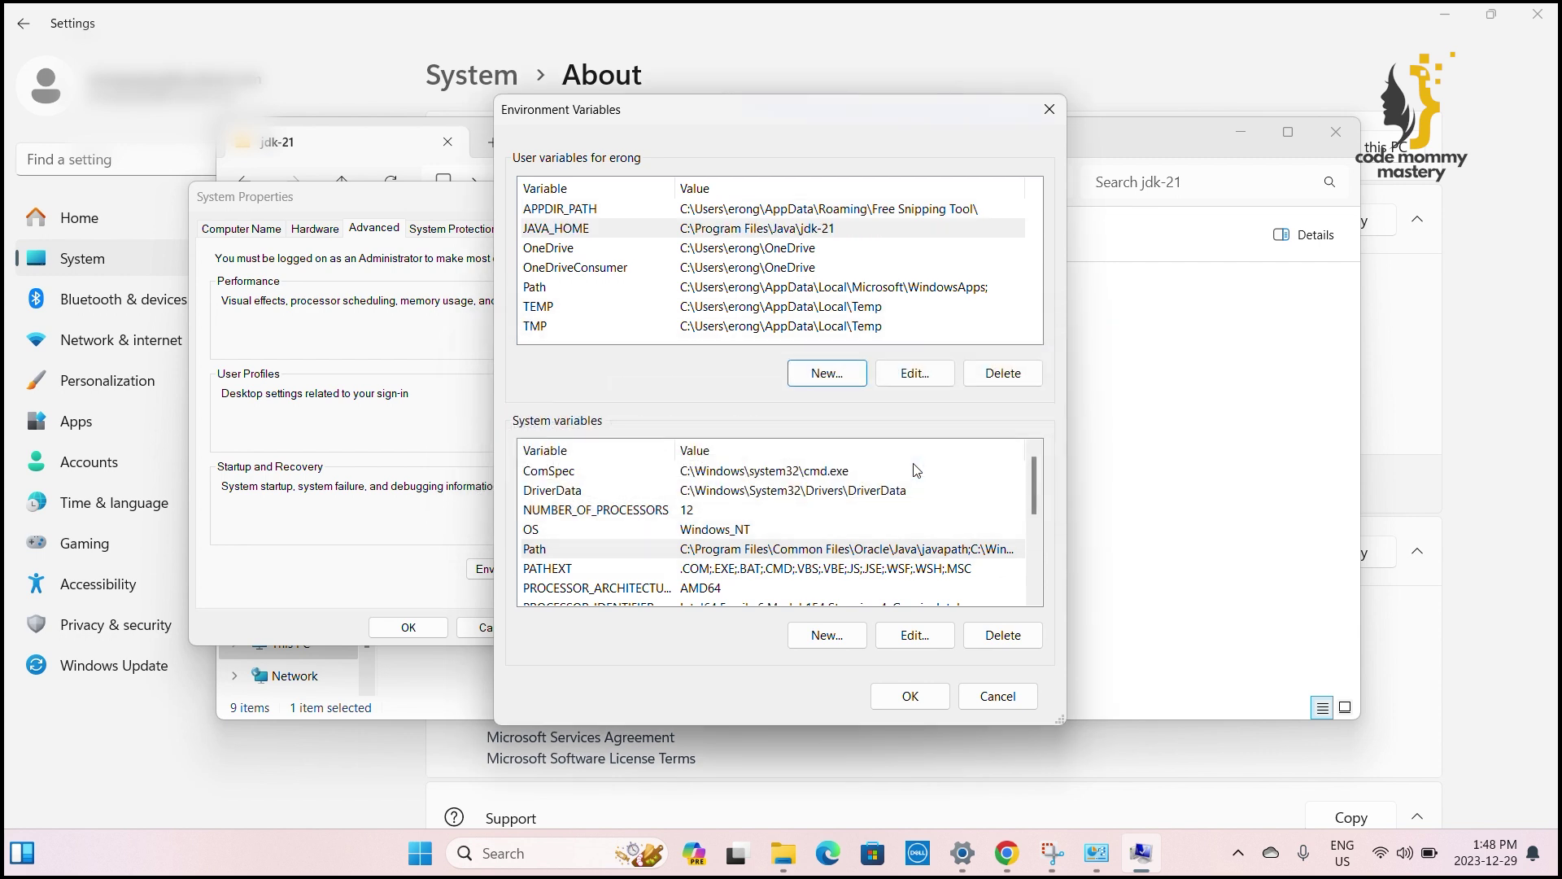
pyautogui.click(919, 694)
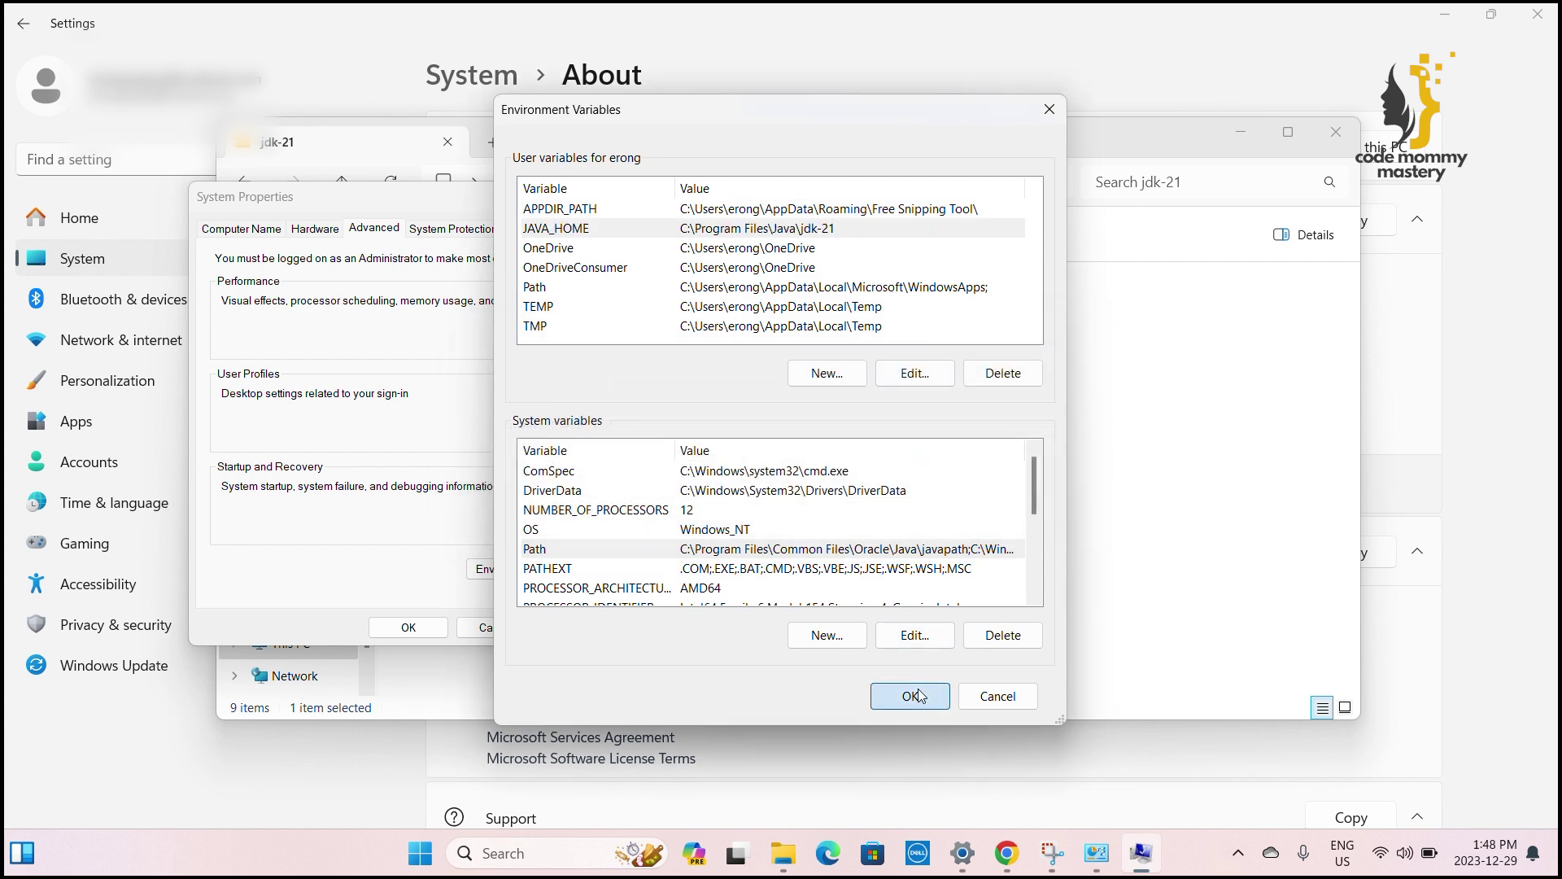
pyautogui.click(411, 628)
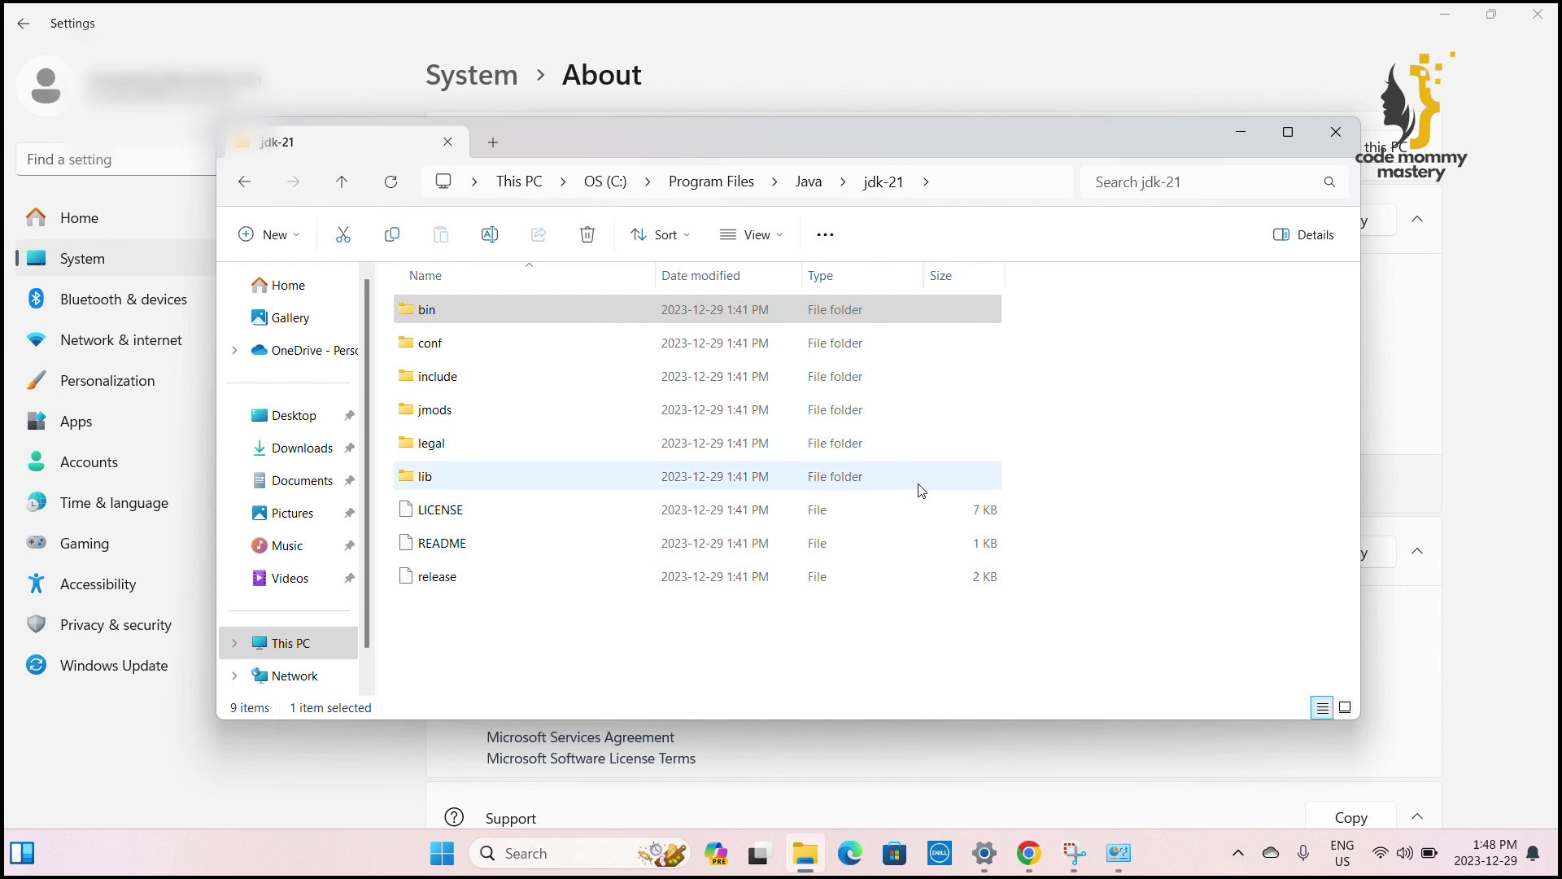
# - Close the Settings, File Explorer, Control Panel and leftover Environment Variables windows
pyautogui.click(1546, 18)
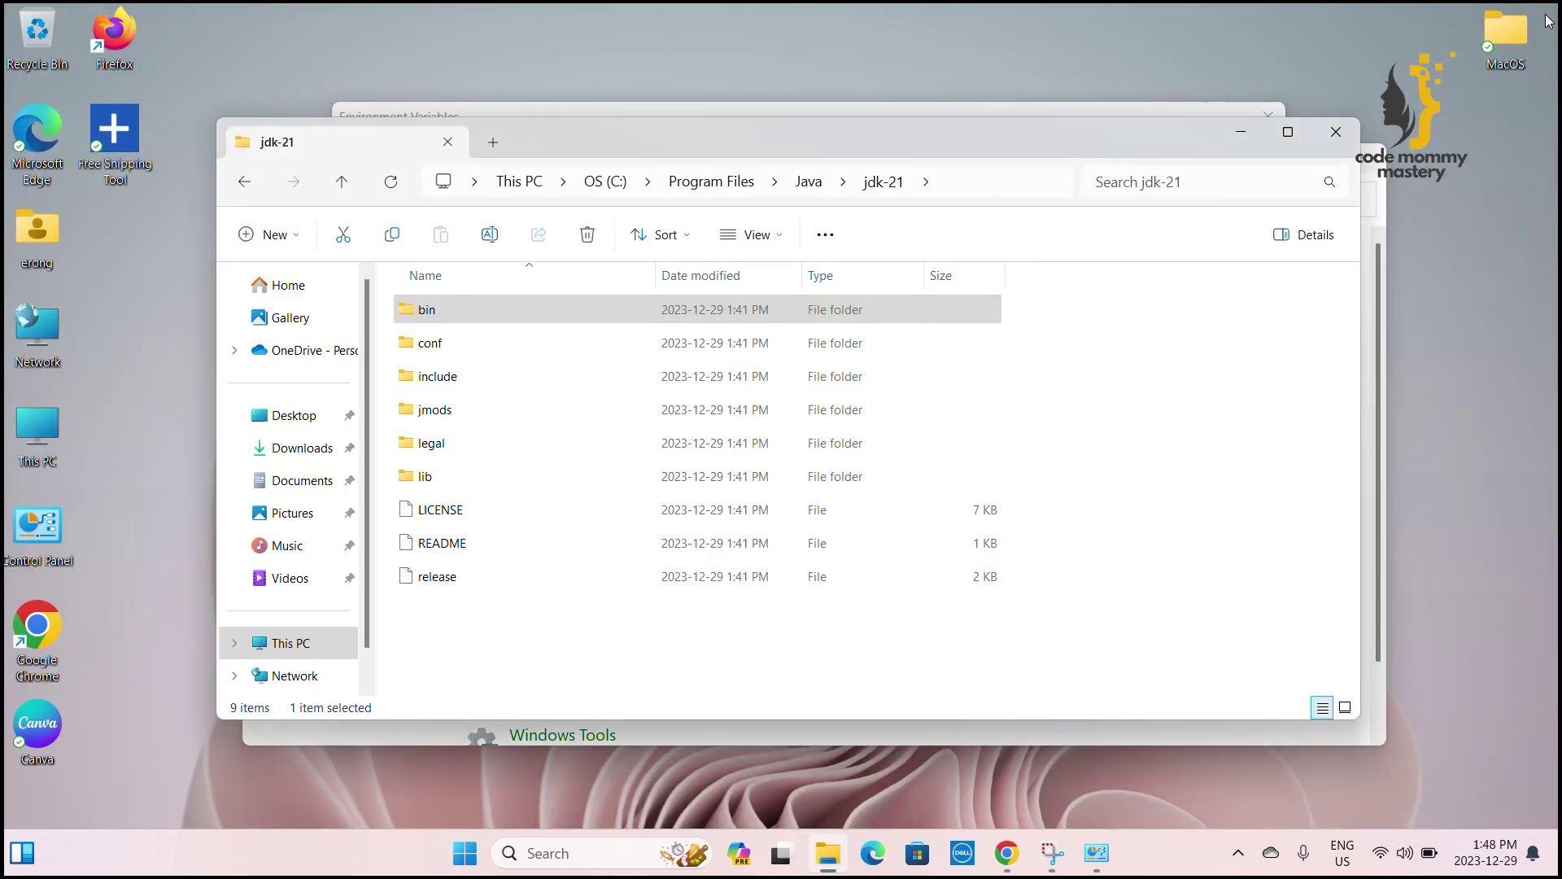
pyautogui.click(1335, 132)
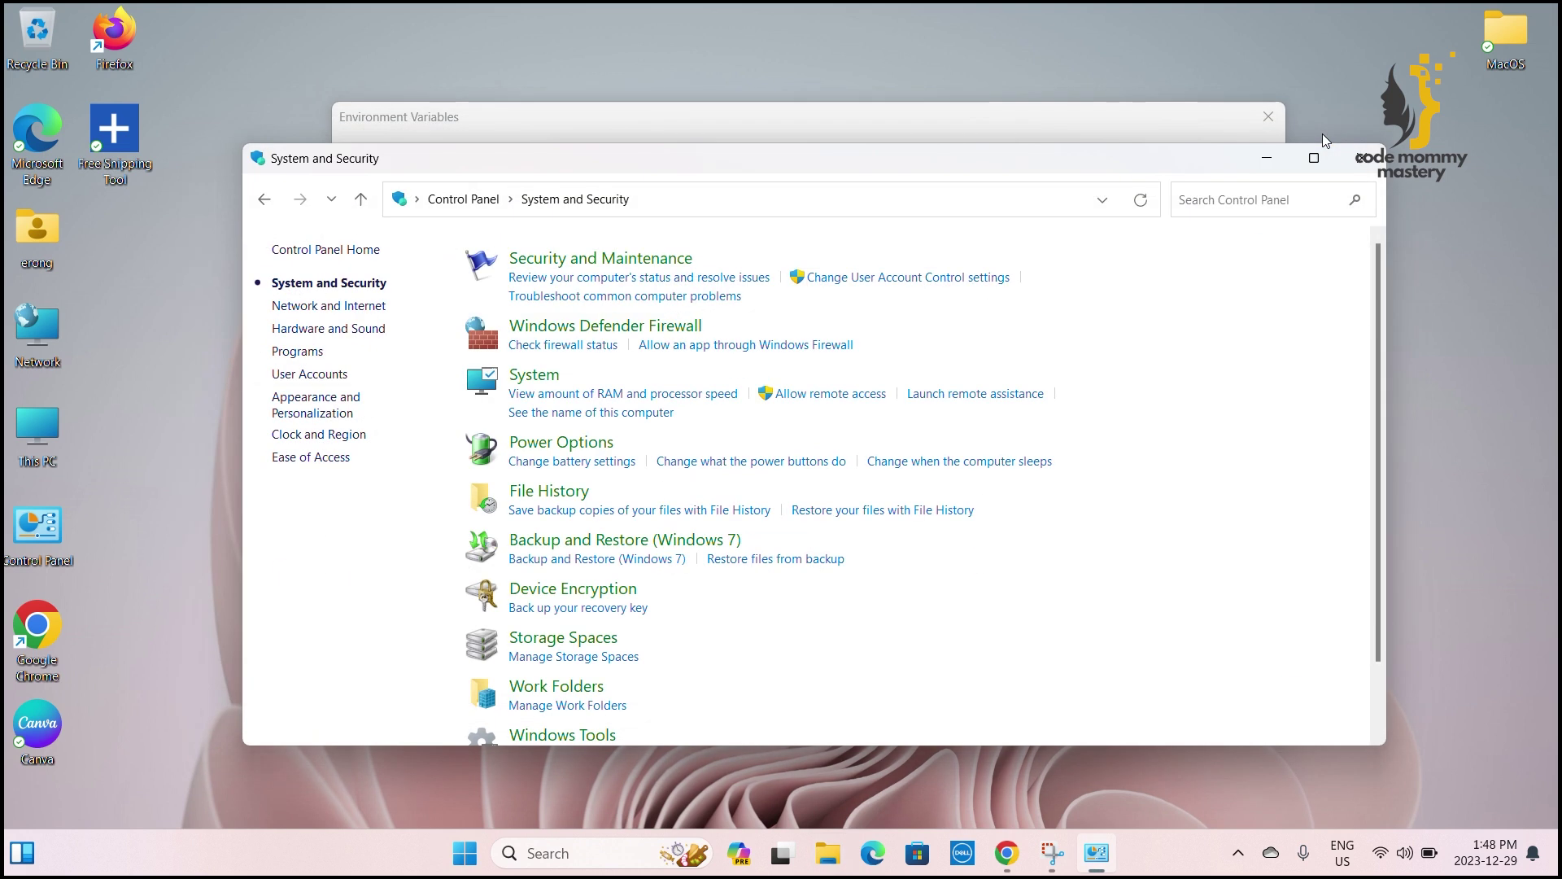
pyautogui.click(1371, 161)
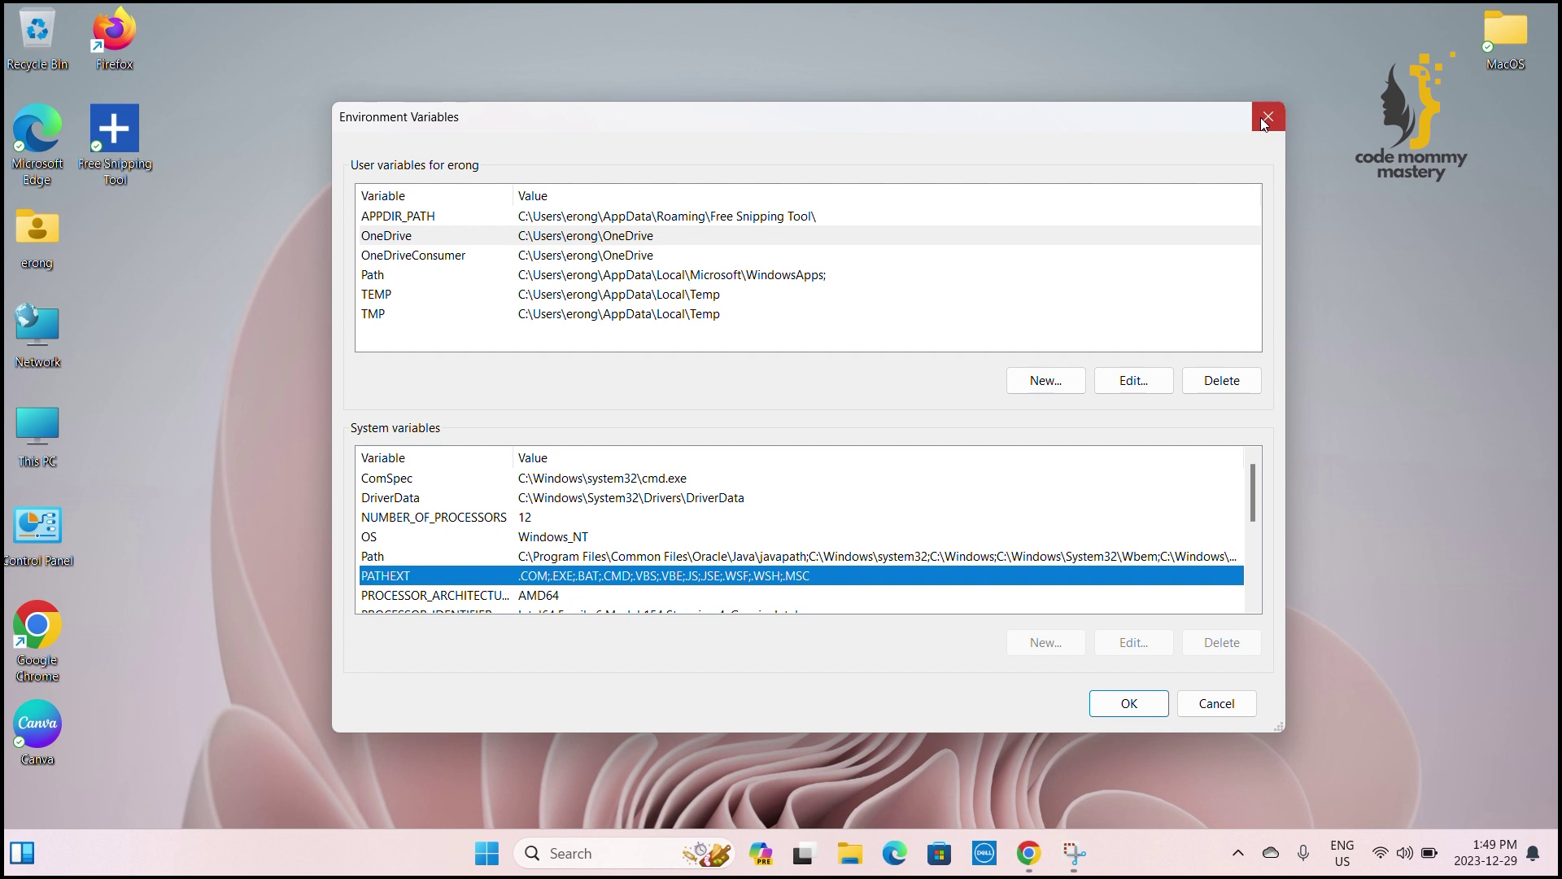
pyautogui.click(1265, 118)
# - Open Command Prompt and run java -version to check the Java installation
pyautogui.click(583, 852)
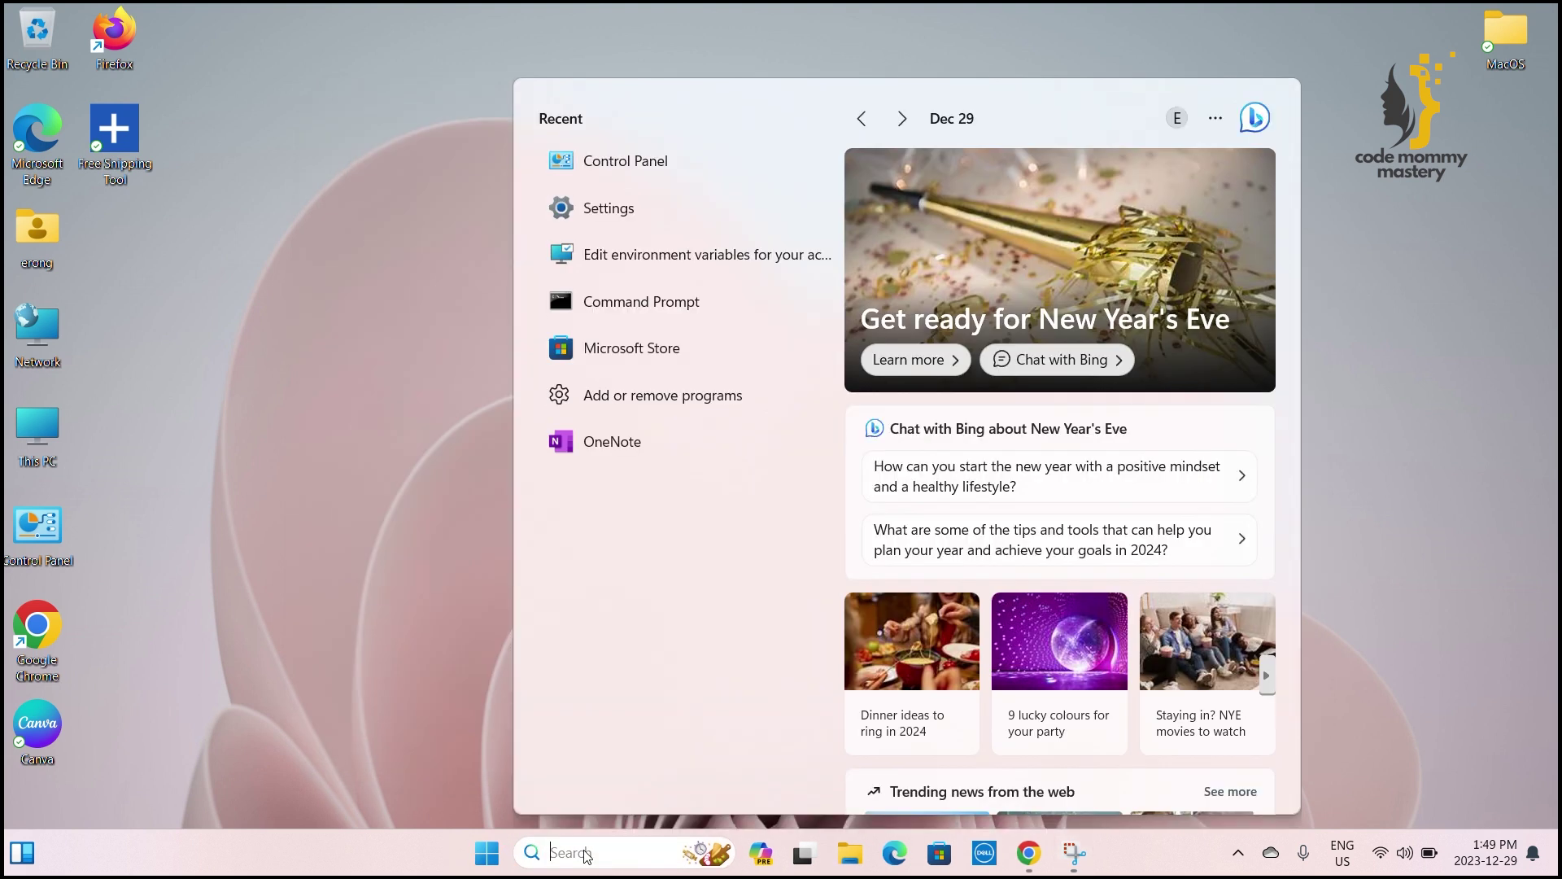
pyautogui.write('COMM')
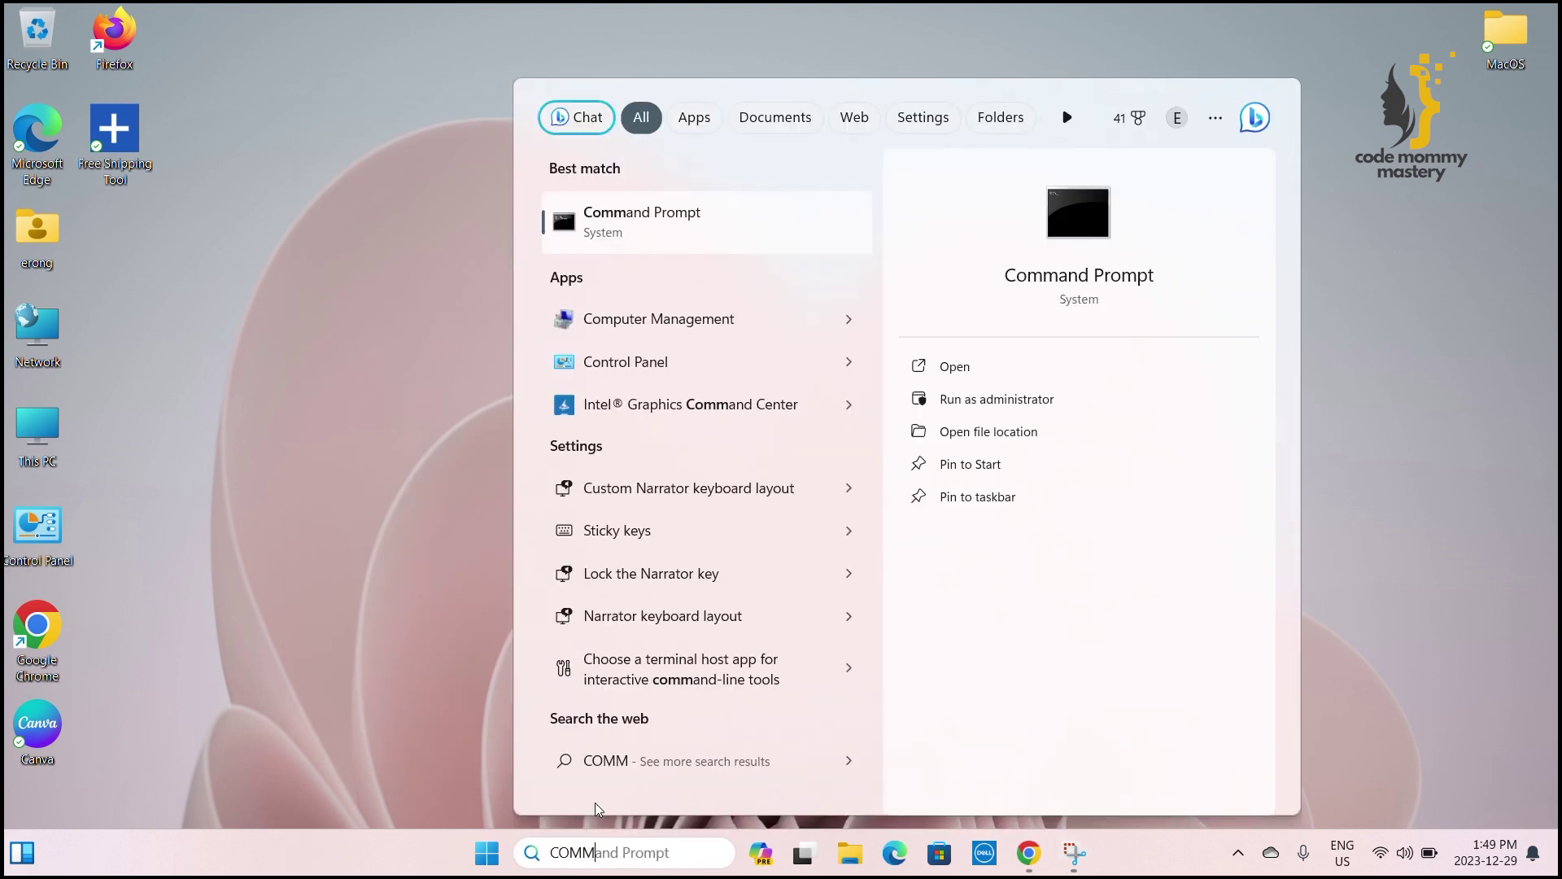
pyautogui.click(680, 241)
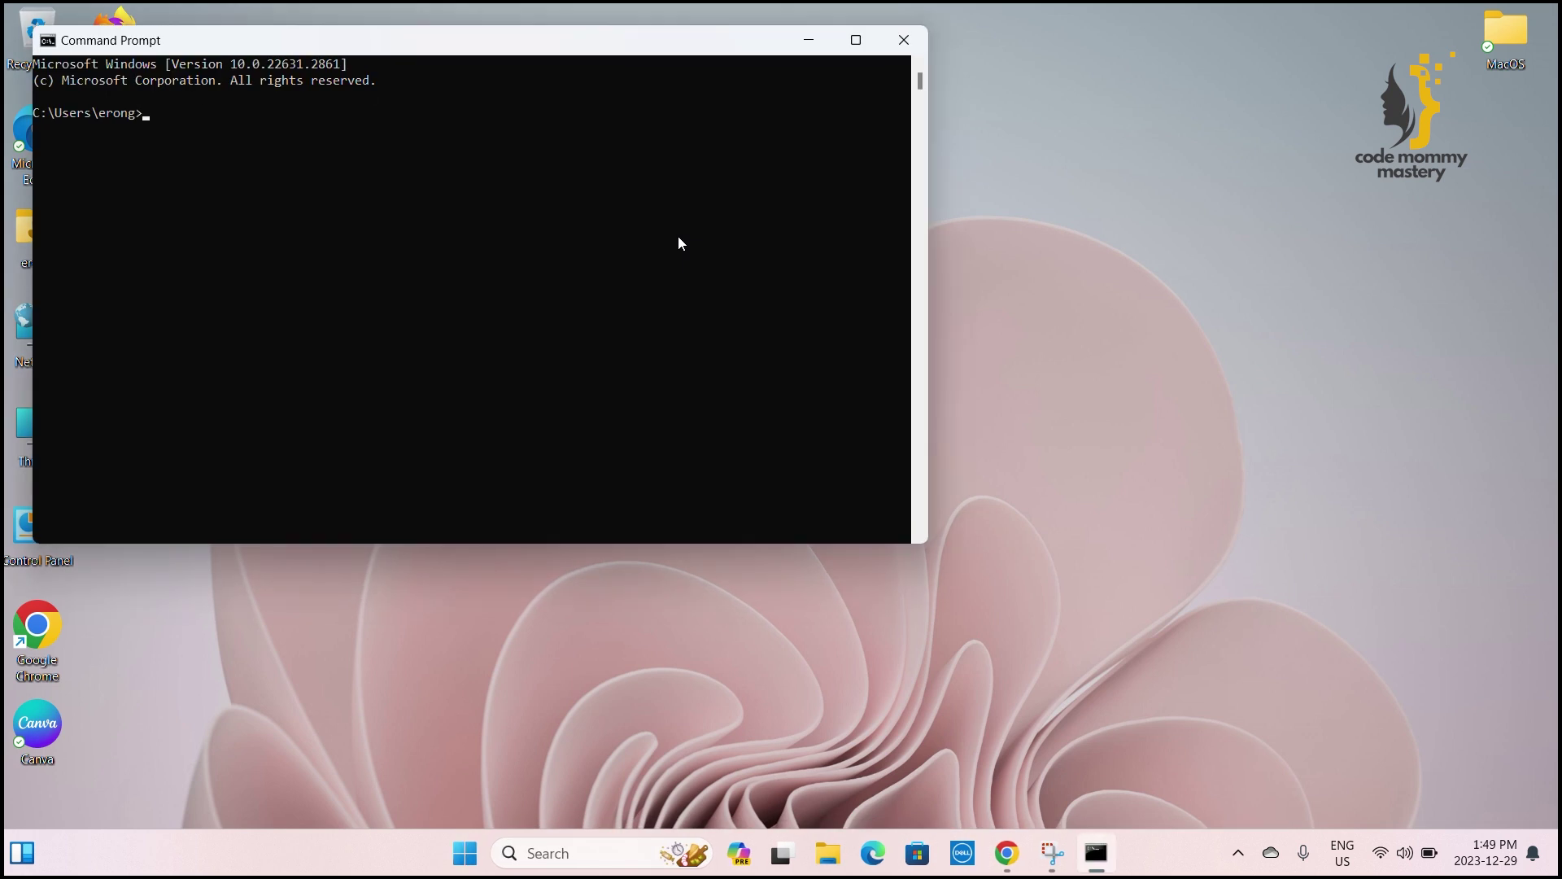
pyautogui.write('java -versi')
pyautogui.write('on')
pyautogui.press('Return')
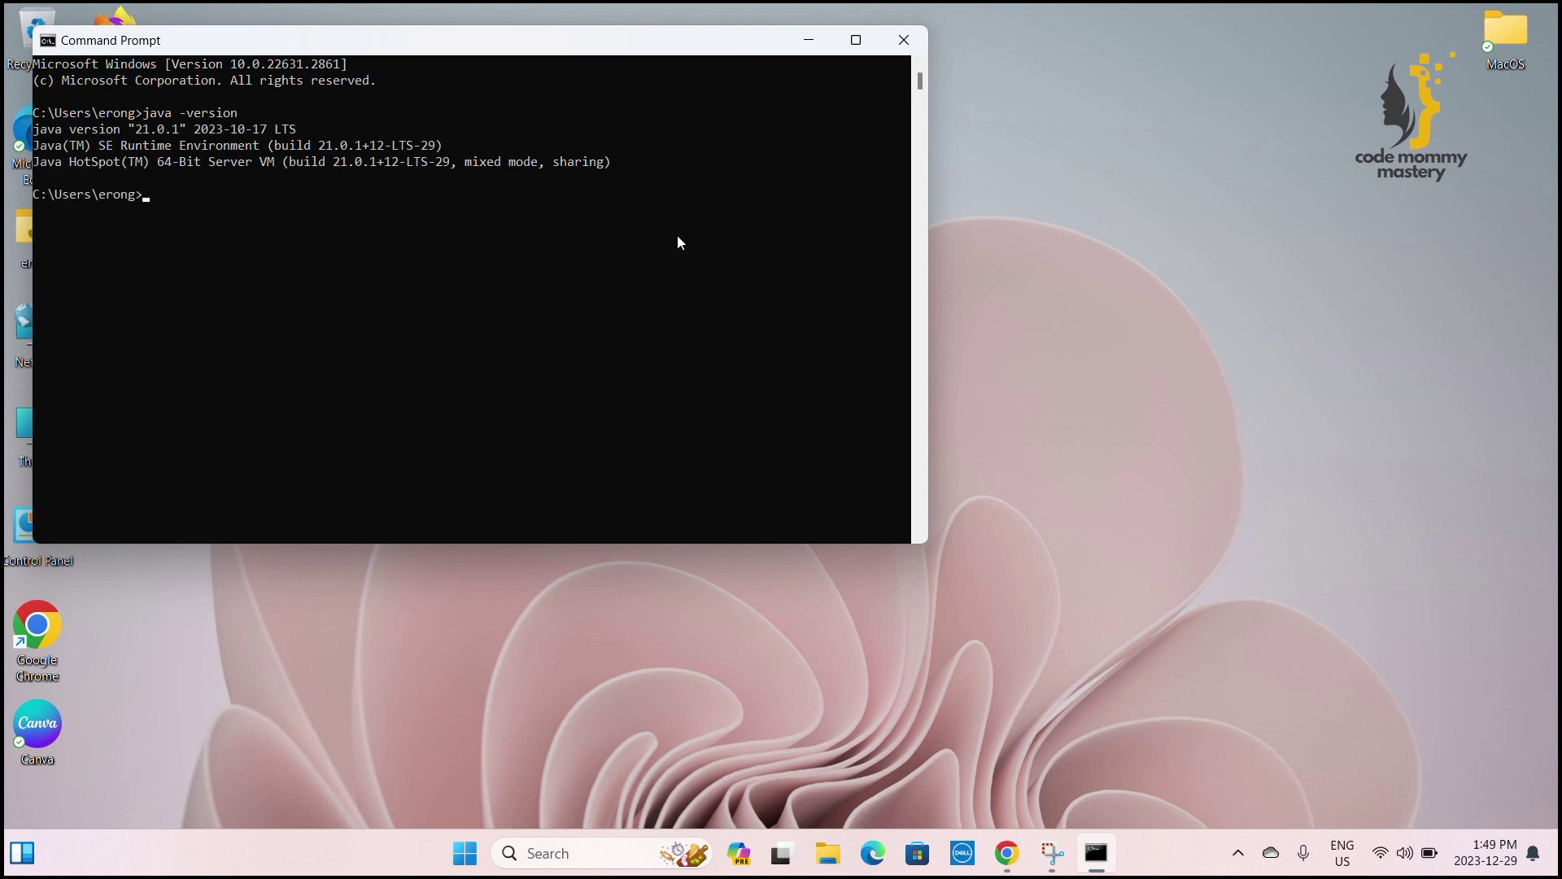